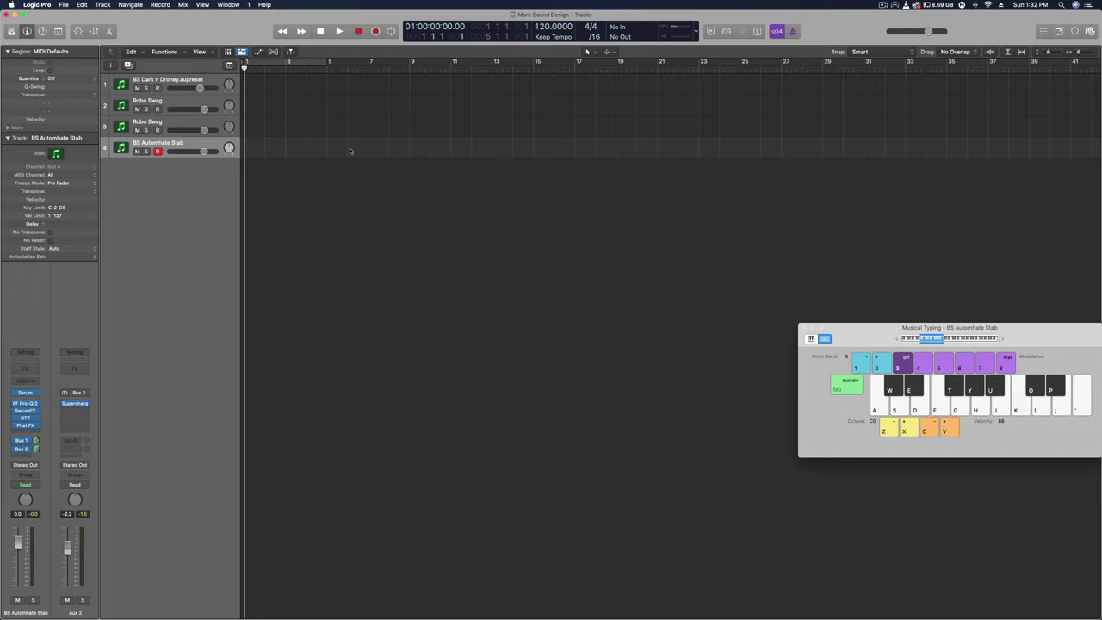
# Step: Audition the BS Automhate Stab track by playing repeated D# and D notes with Musical Typing
pyautogui.press('e')
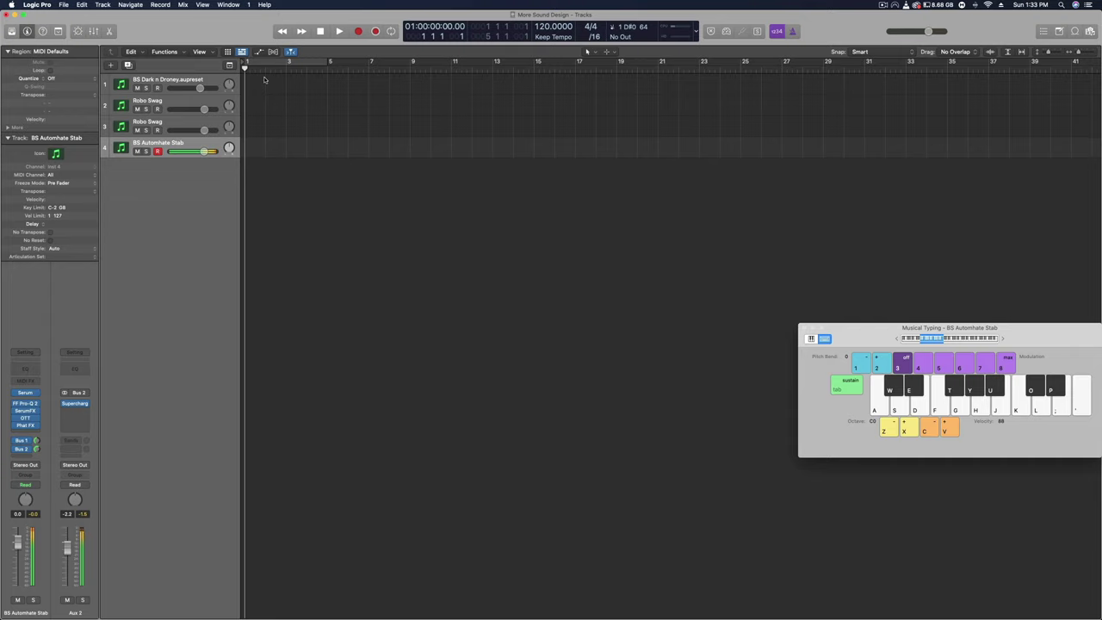
pyautogui.press('e')
pyautogui.press('e')
pyautogui.press('e')
pyautogui.press('s')
pyautogui.press('s')
pyautogui.press('s')
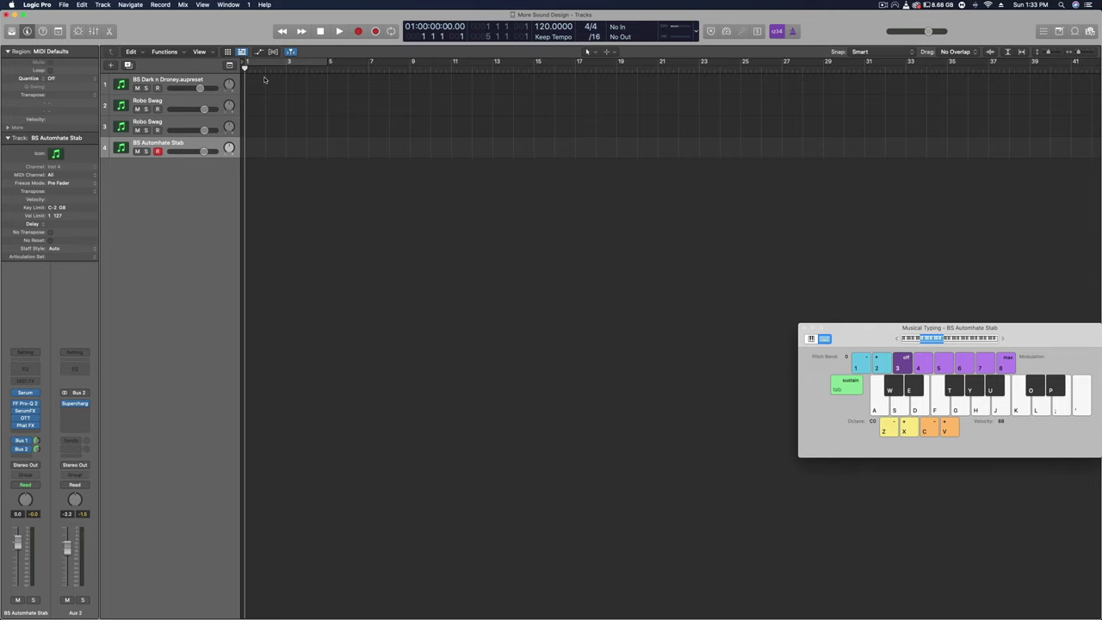
# Step: Inspect the BS Automhate Stab patch in its Serum window and close the window
pyautogui.click(25, 392)
pyautogui.moveTo(585, 121); pyautogui.dragTo(564, 112)
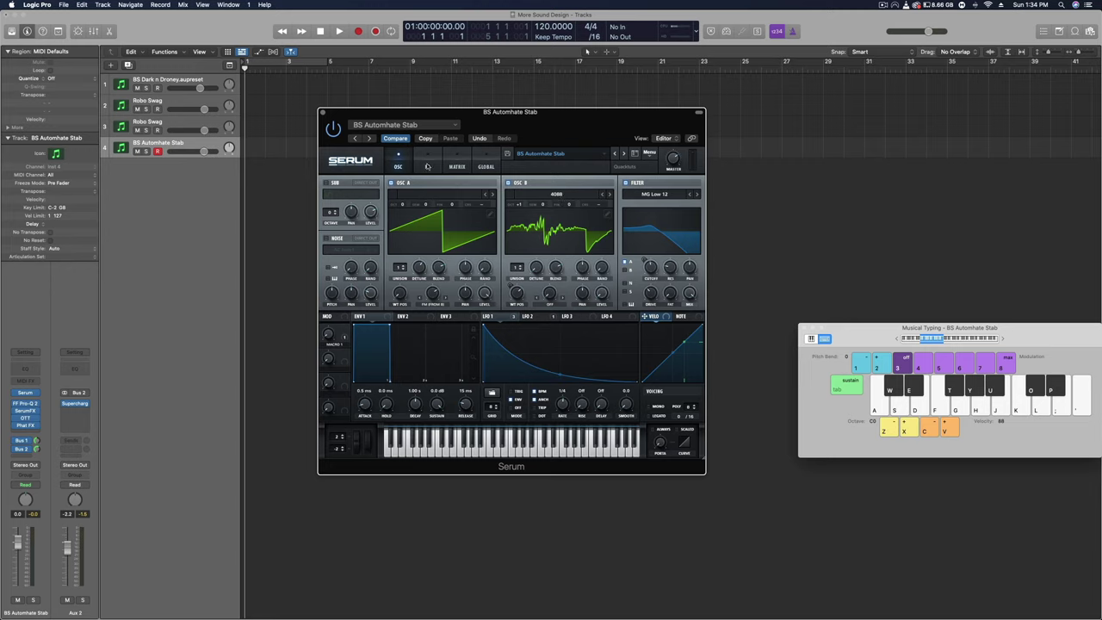
pyautogui.click(325, 113)
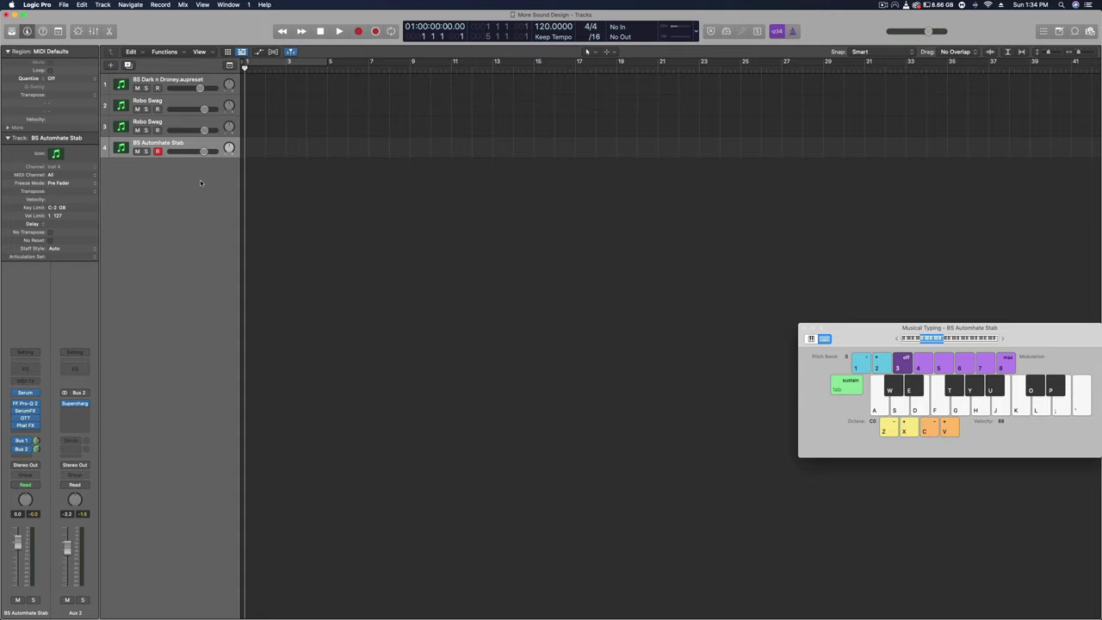
# Step: Duplicate the BS Automhate Stab track with its settings and open the Serum instance on the duplicate
pyautogui.press('super+d')
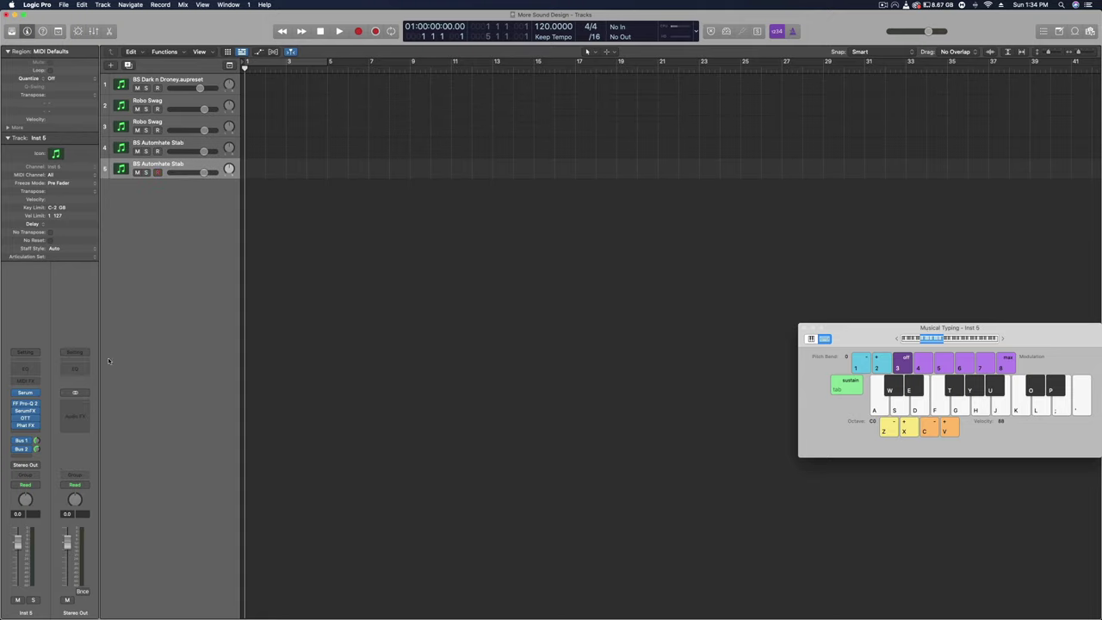
pyautogui.click(27, 392)
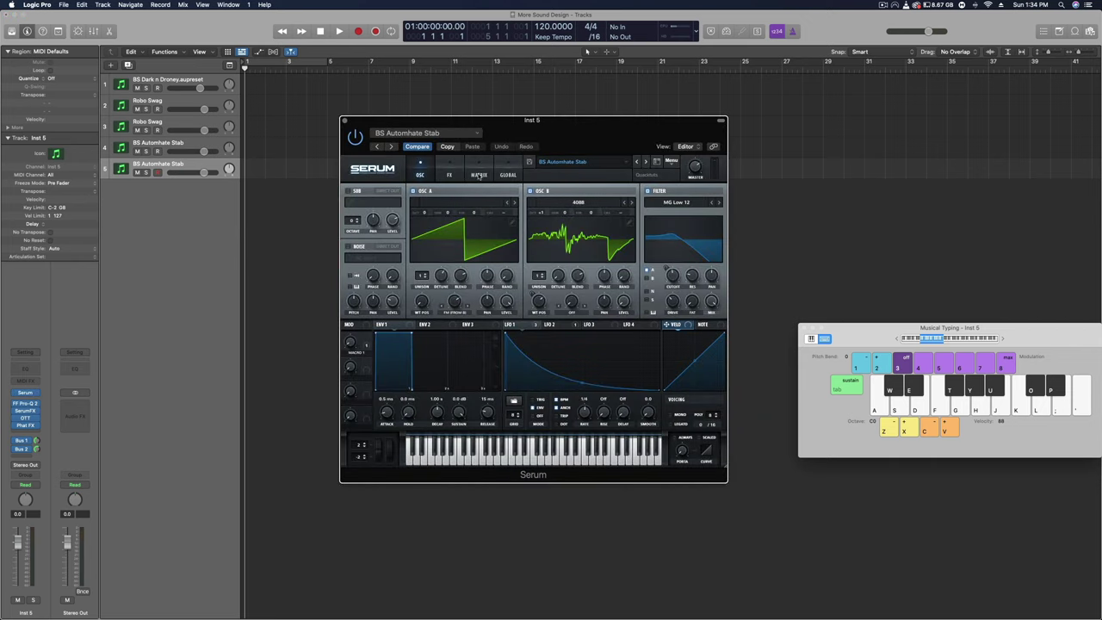
pyautogui.moveTo(538, 125); pyautogui.dragTo(545, 120)
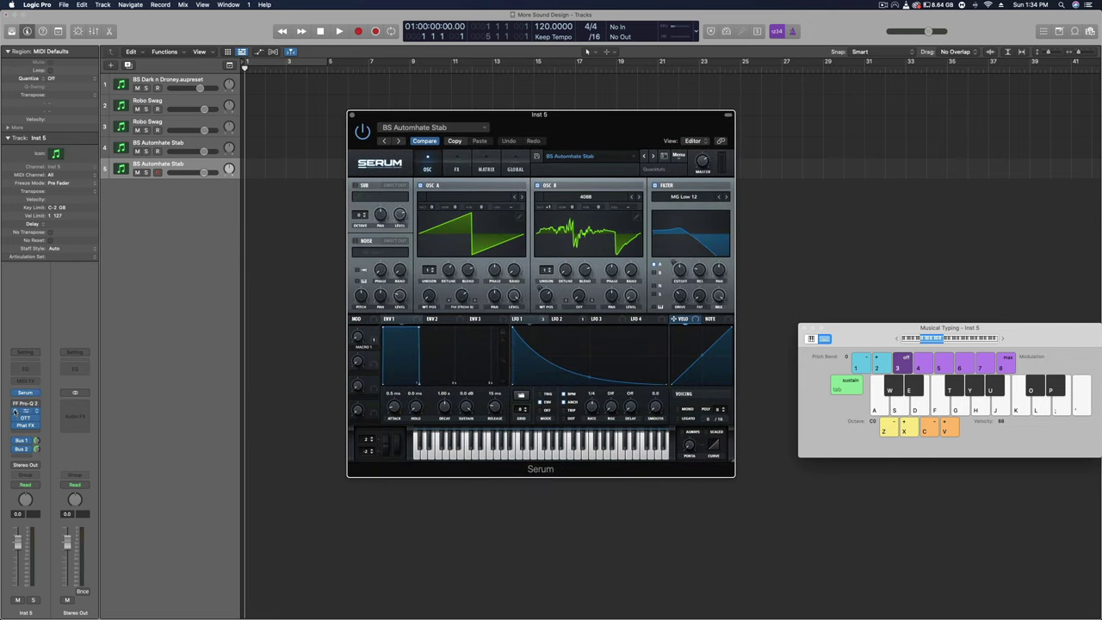
# Step: Bypass the duplicate track's insert effects and sends, and reset its Serum instance with Init Preset
pyautogui.moveTo(13, 419)
pyautogui.moveTo(558, 121); pyautogui.dragTo(516, 117)
pyautogui.click(637, 152)
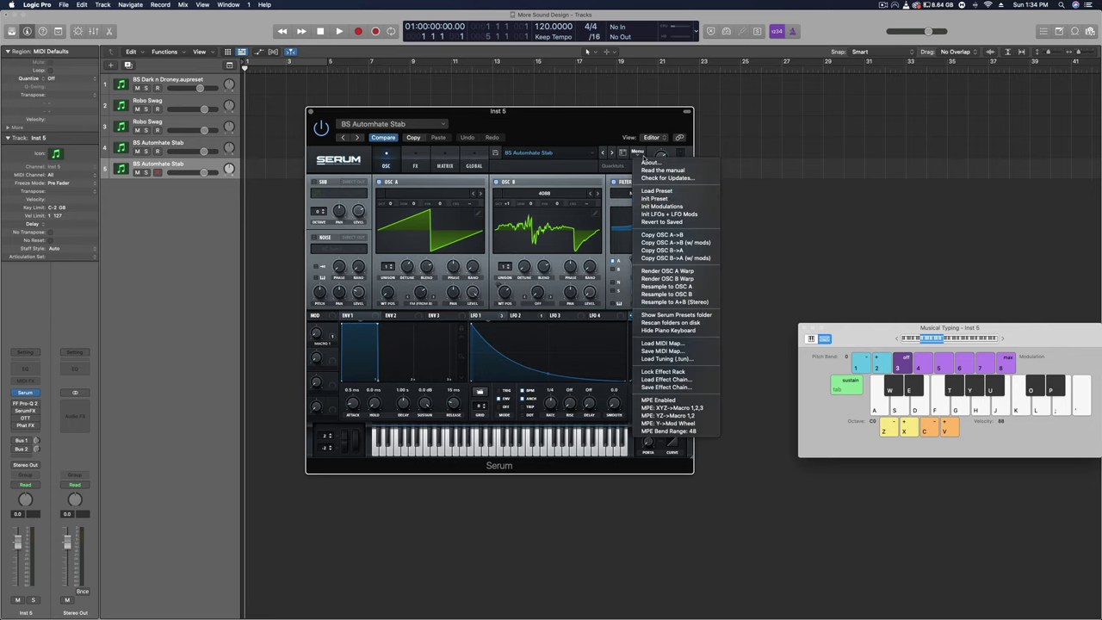
pyautogui.click(654, 198)
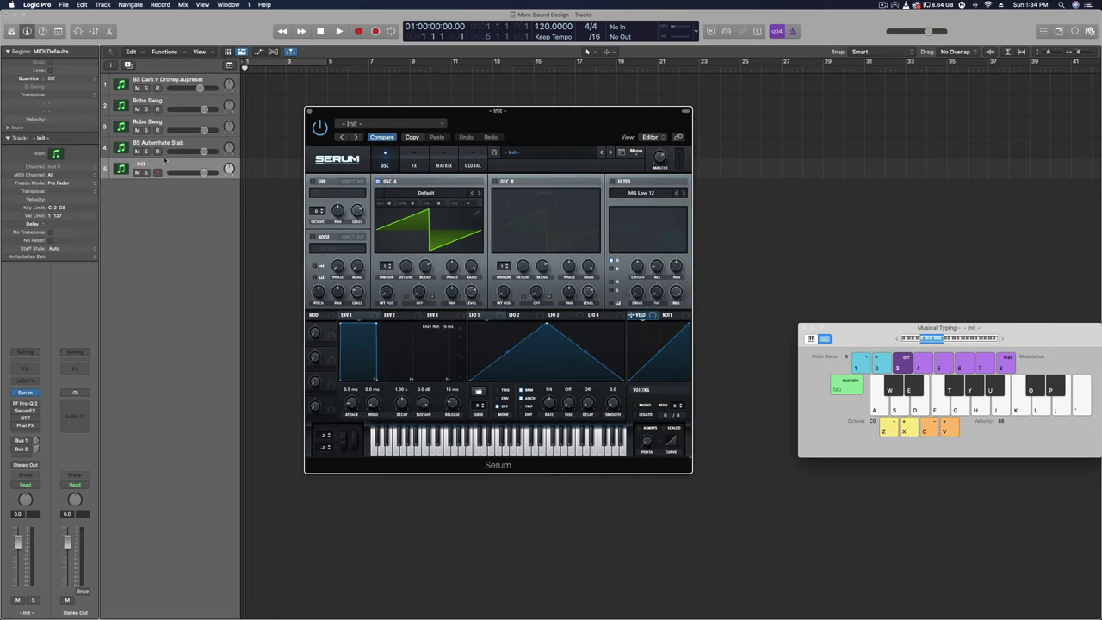
# Step: Show the original track's Serum beside the Init patch and set the Init patch's oscillator A warp mode to FM (from B)
pyautogui.click(25, 393)
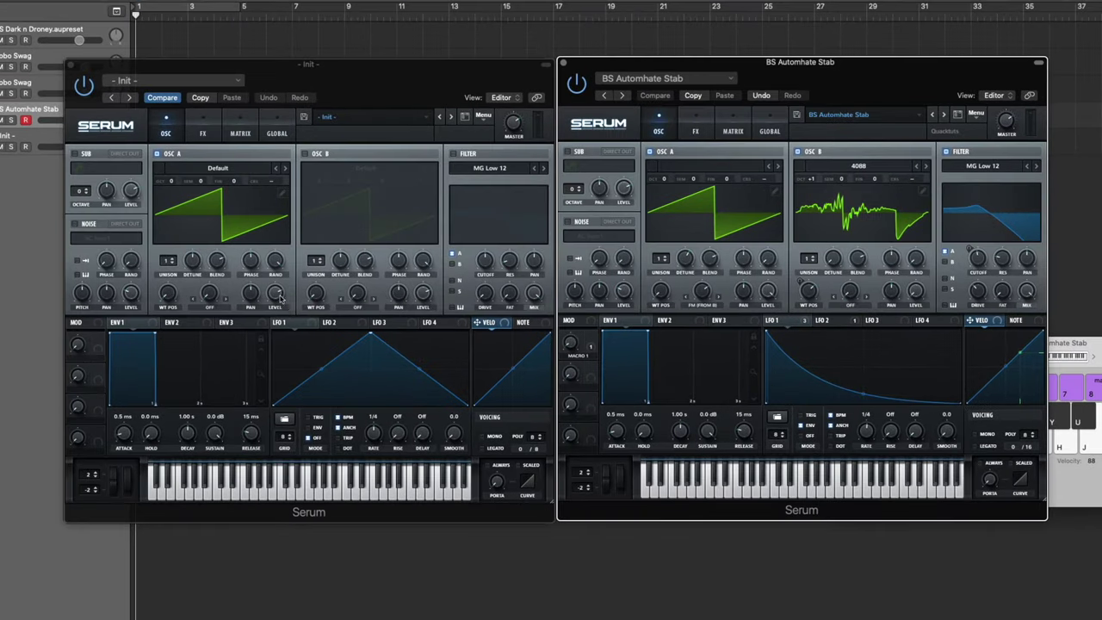
pyautogui.click(251, 301)
pyautogui.click(215, 308)
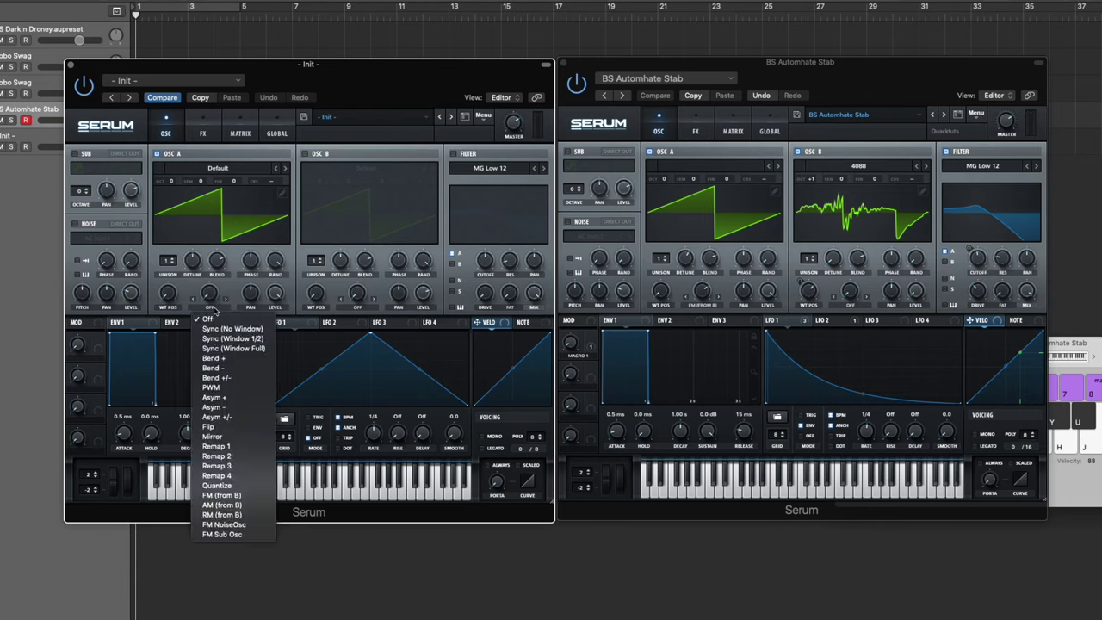
pyautogui.click(221, 495)
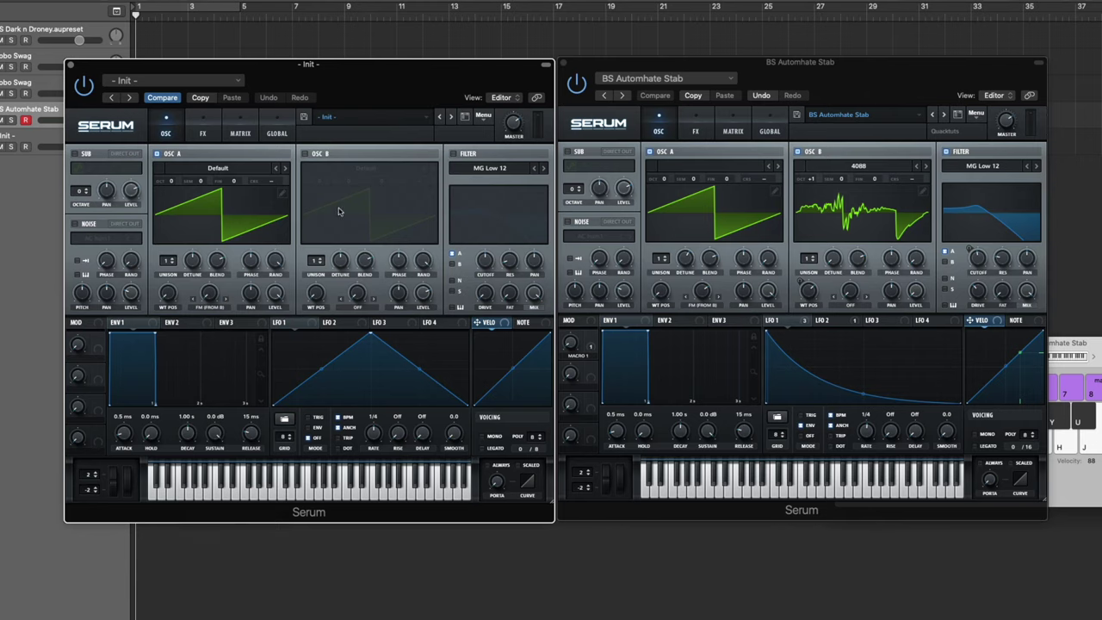
# Step: Enable oscillator B in the Init patch and load the Analog wavetable 4088 into it
pyautogui.click(303, 154)
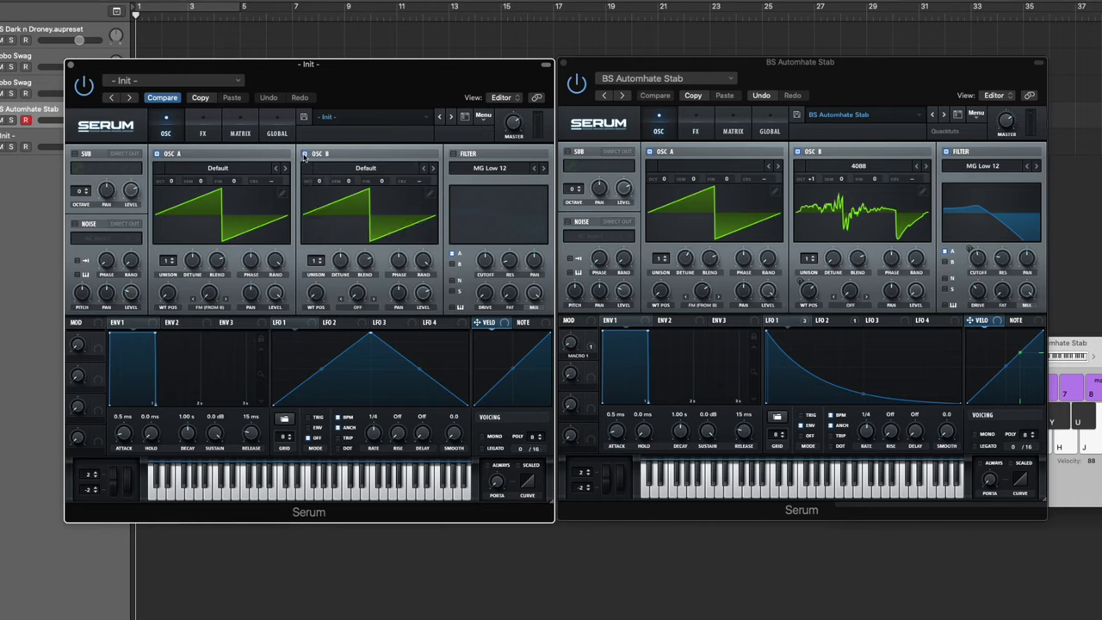
pyautogui.click(377, 173)
pyautogui.moveTo(373, 190)
pyautogui.moveTo(338, 180)
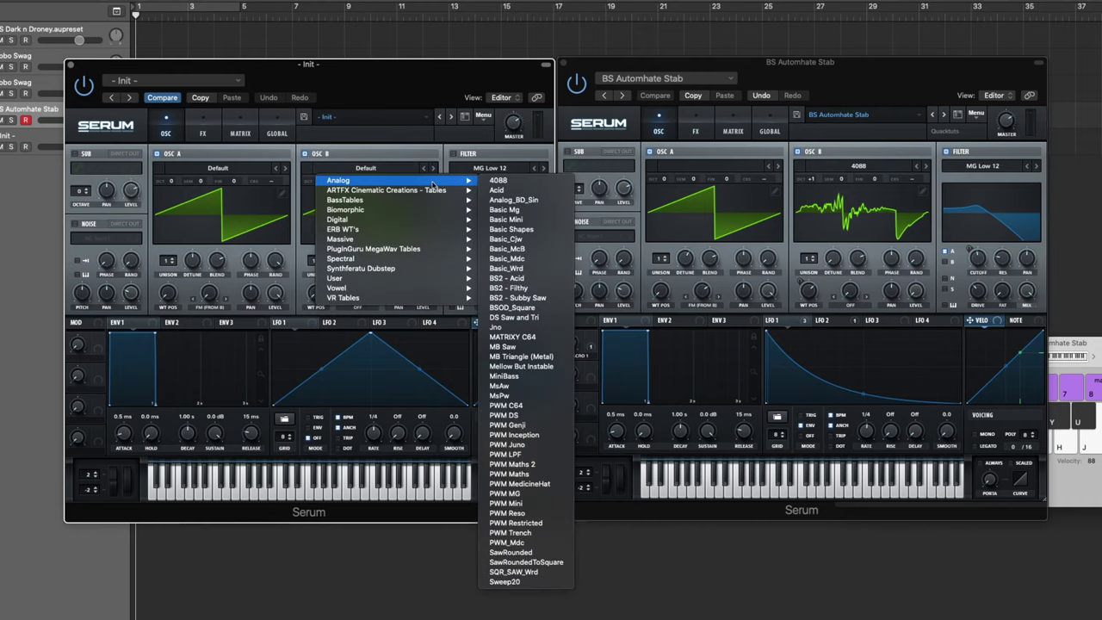
pyautogui.click(514, 181)
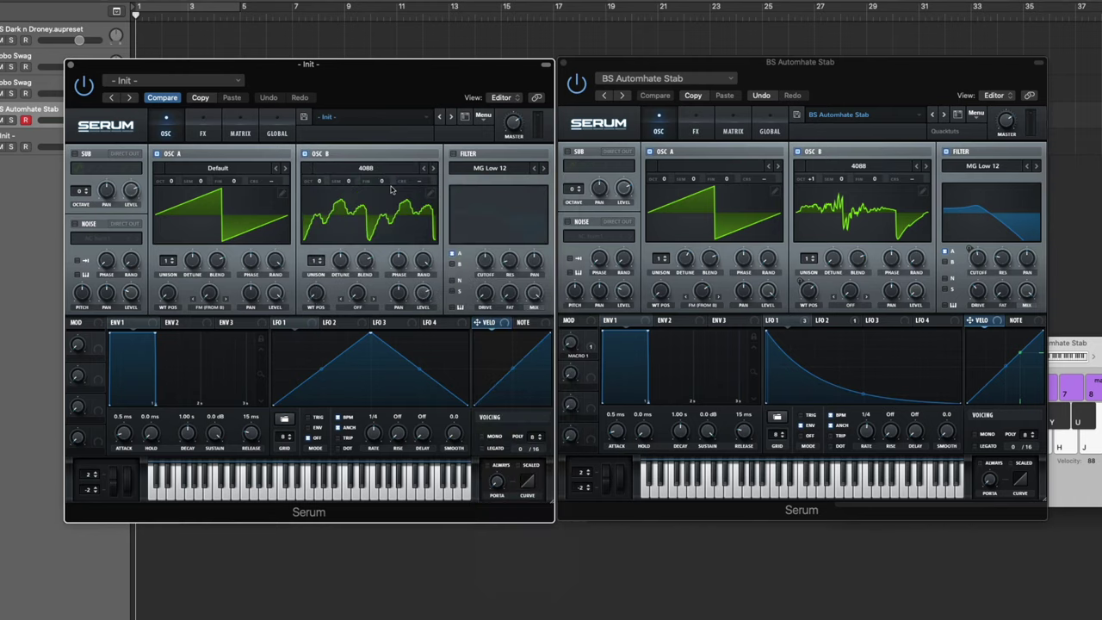
# Step: Raise oscillator B's wavetable position in the Init patch to match the waveform shape in BS Automhate Stab
pyautogui.click(322, 170)
pyautogui.click(320, 161)
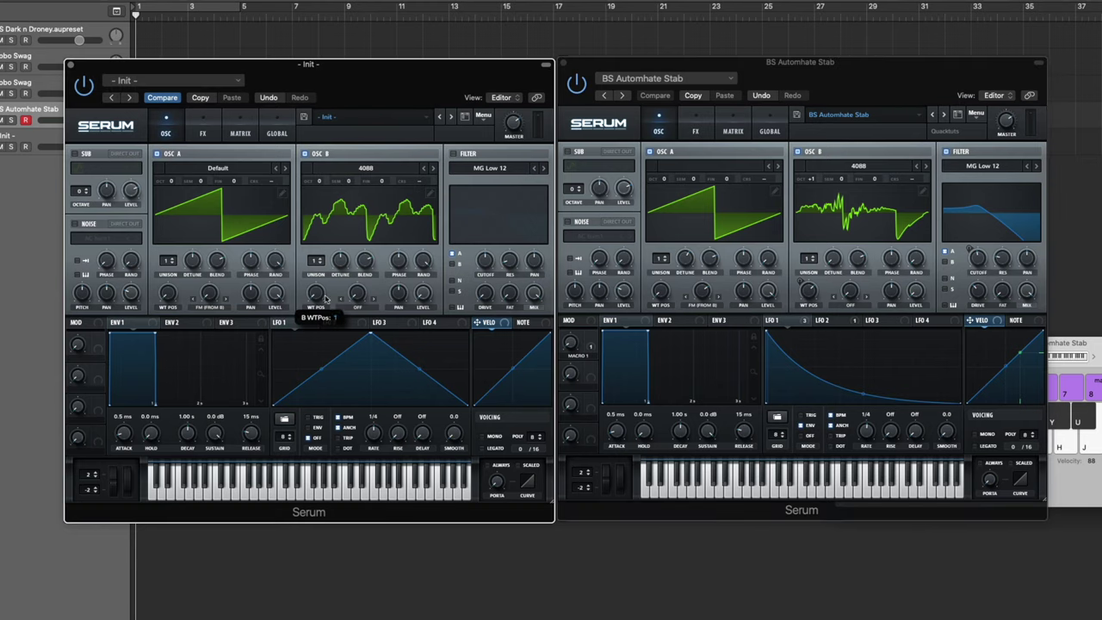
pyautogui.moveTo(325, 298); pyautogui.dragTo(341, 247)
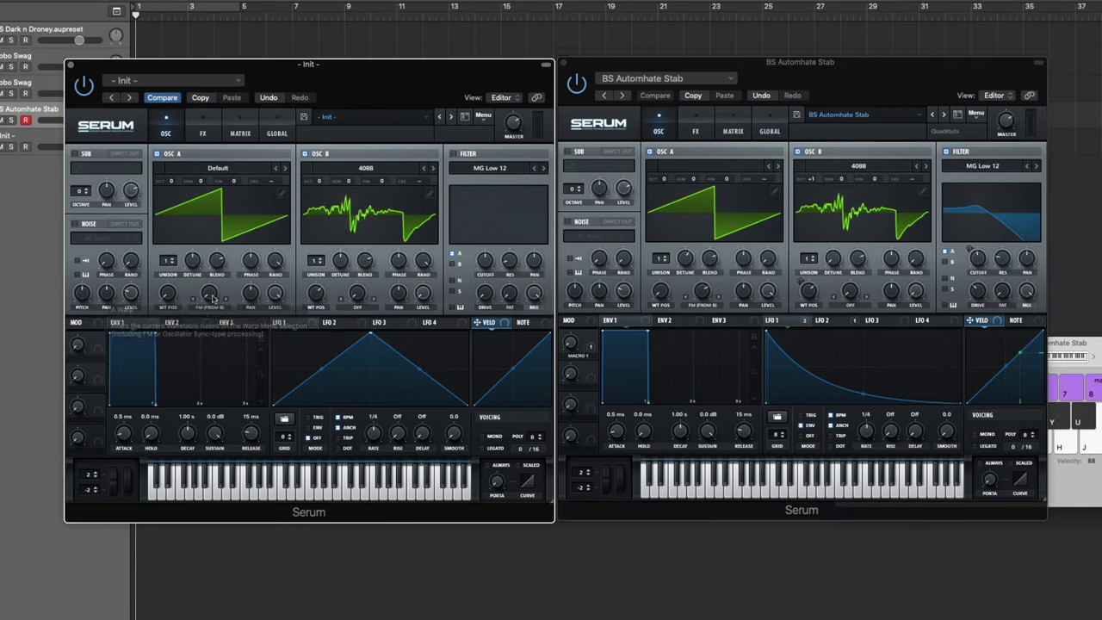
# Step: Audition oscillator A's FM amount on the Init track and set oscillator B's octave to +1
pyautogui.click(41, 136)
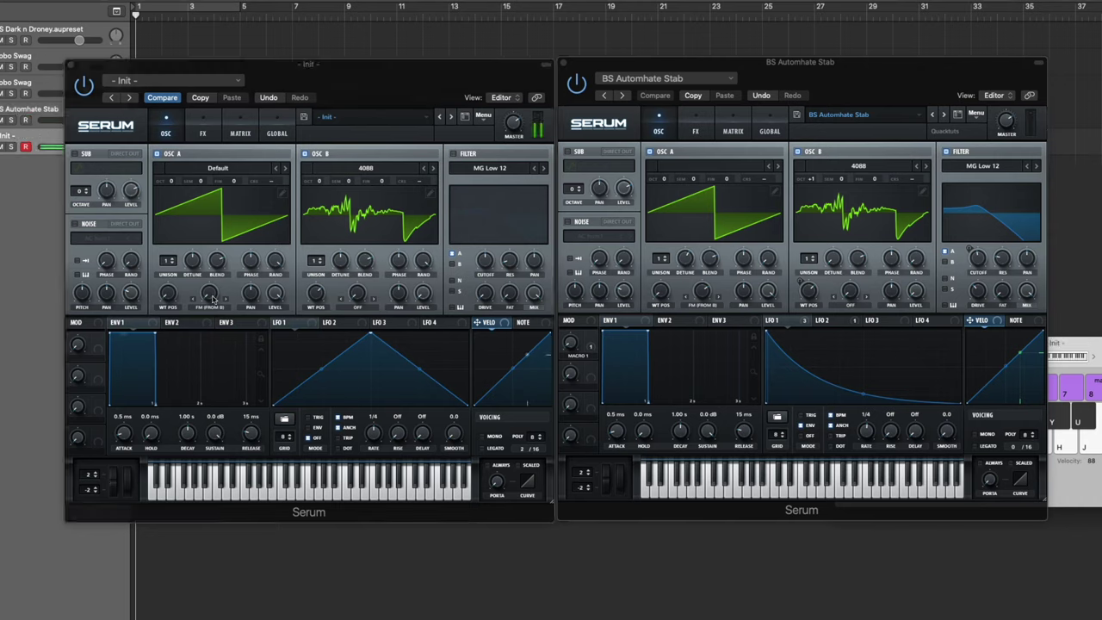
pyautogui.moveTo(215, 298); pyautogui.dragTo(233, 212)
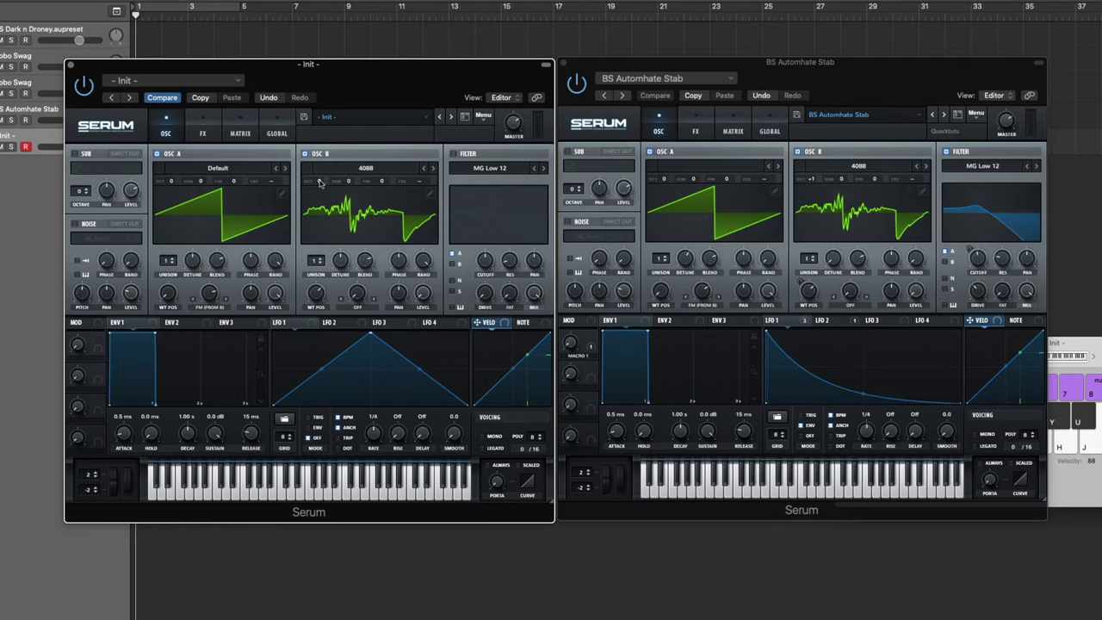
pyautogui.moveTo(320, 182); pyautogui.dragTo(319, 177)
pyautogui.moveTo(215, 290)
pyautogui.mouseDown()
pyautogui.moveTo(214, 315)
pyautogui.moveTo(217, 289)
pyautogui.mouseUp()
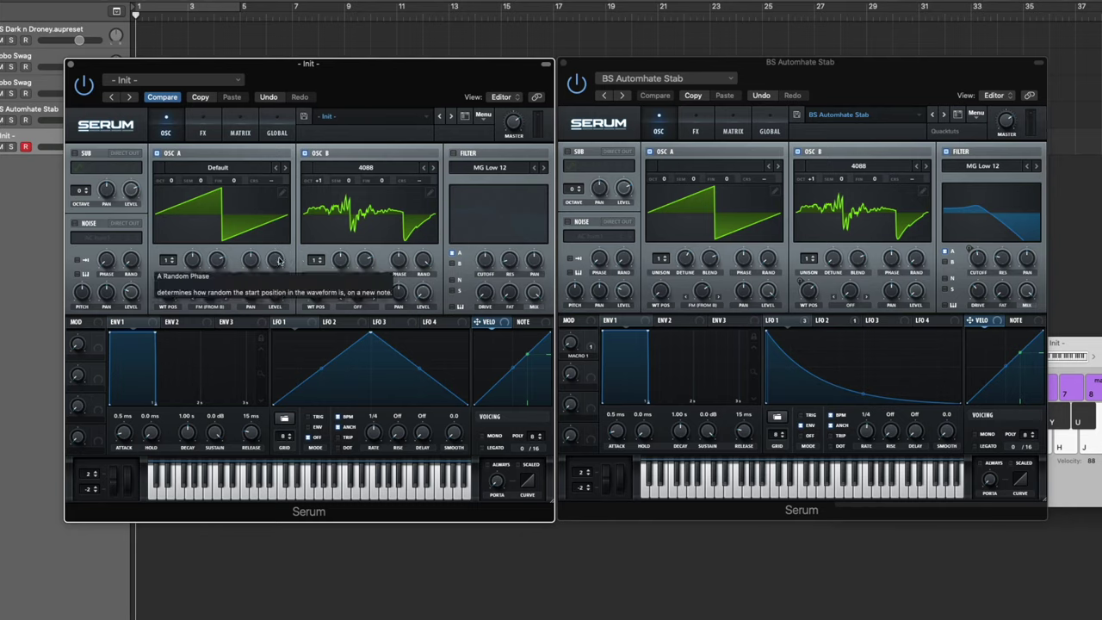
# Step: Turn down the random phase of oscillators A and B in the Init patch, and compare oscillator A's FM amount with the original patch
pyautogui.moveTo(276, 260); pyautogui.dragTo(278, 470)
pyautogui.click(424, 263)
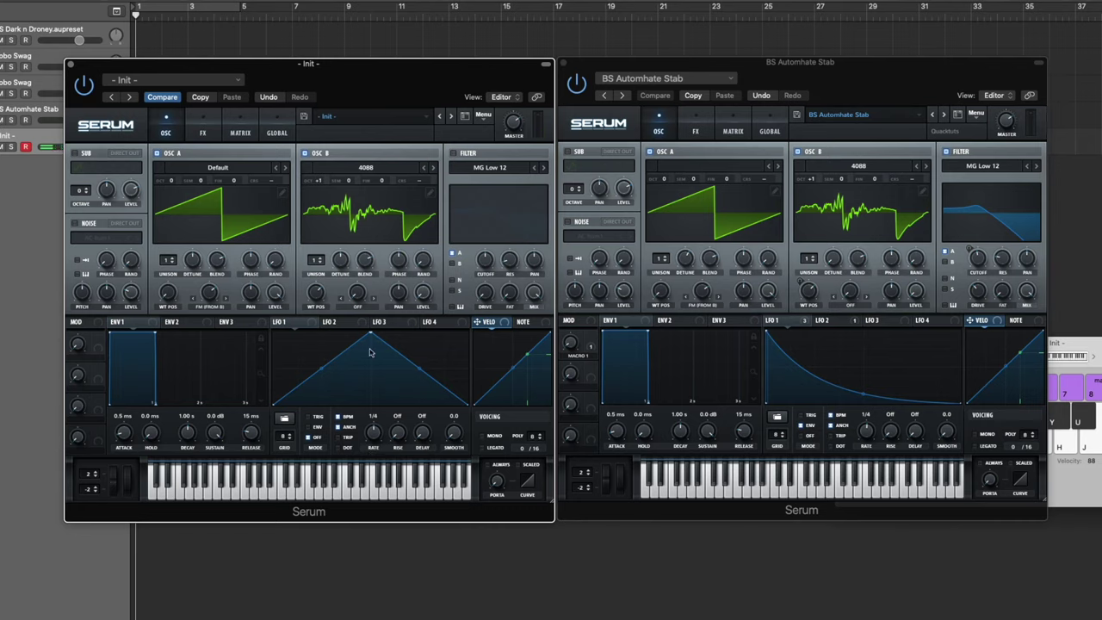
pyautogui.click(703, 296)
pyautogui.click(213, 294)
# Step: Turn on the Init patch's filter with the MG Low 12 type
pyautogui.click(455, 153)
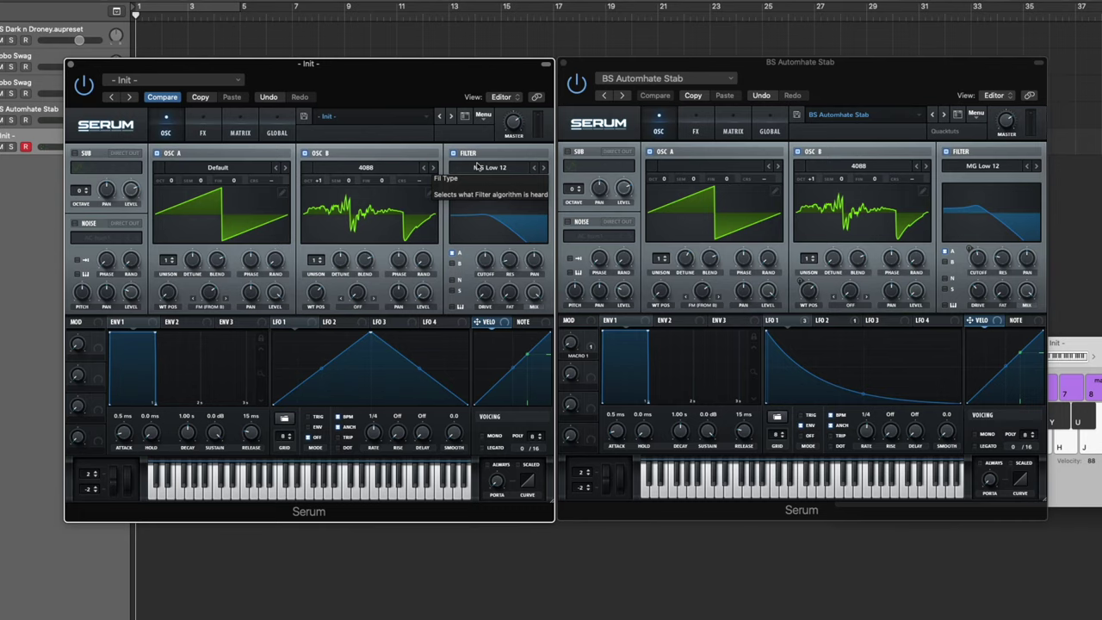
pyautogui.click(496, 172)
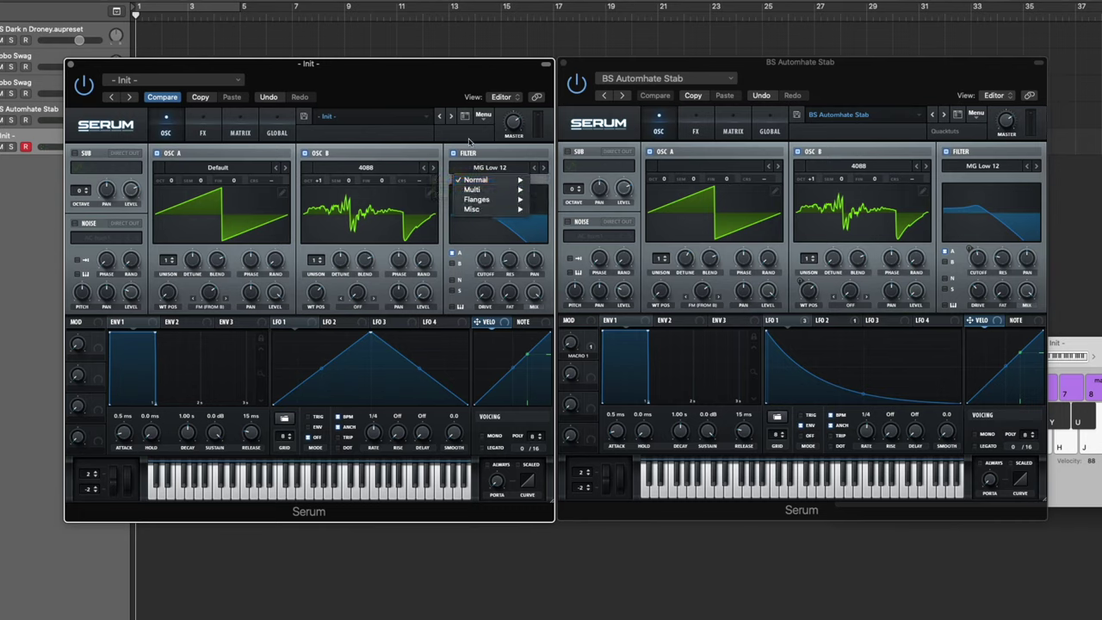
pyautogui.click(469, 139)
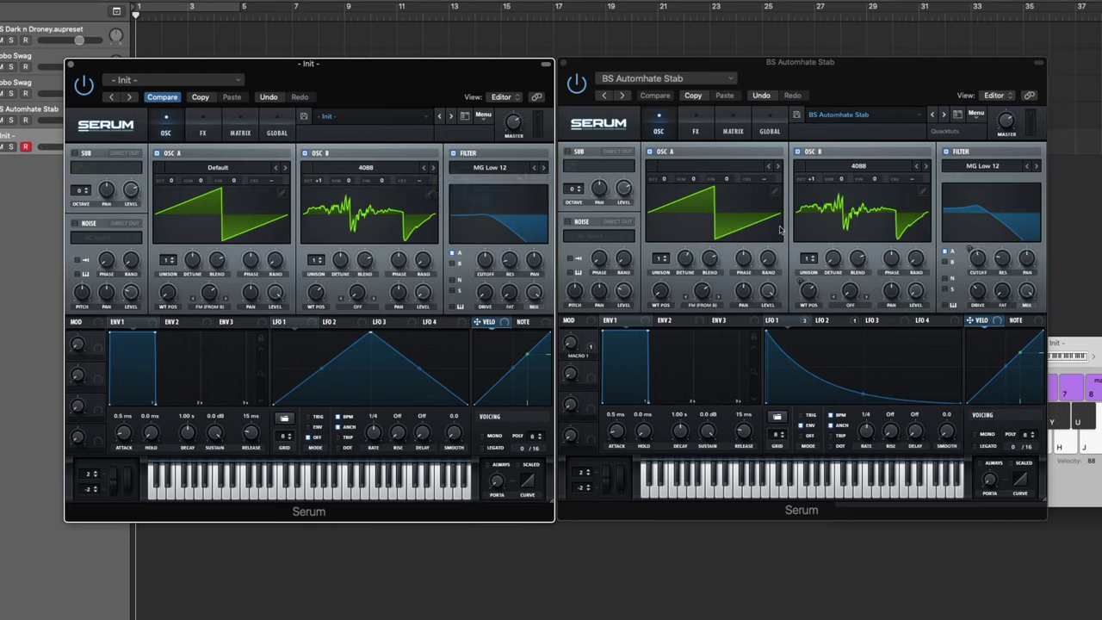
# Step: Adjust the Init patch's filter resonance and cutoff using the BS Automhate Stab filter settings as reference
pyautogui.click(1004, 256)
pyautogui.click(524, 259)
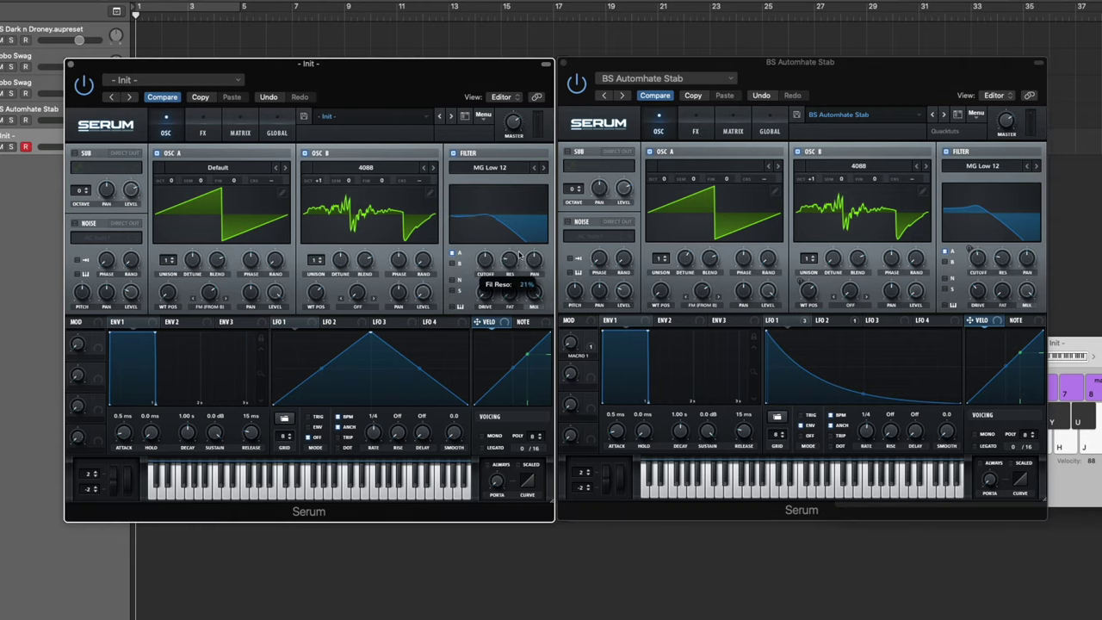
pyautogui.click(977, 259)
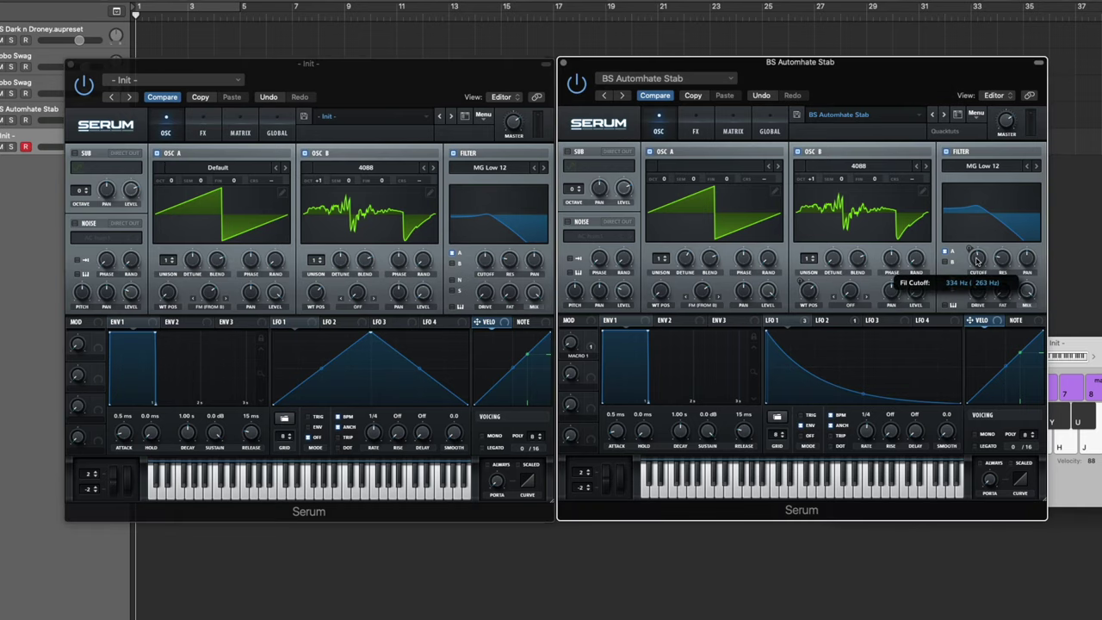
pyautogui.moveTo(488, 264); pyautogui.dragTo(488, 266)
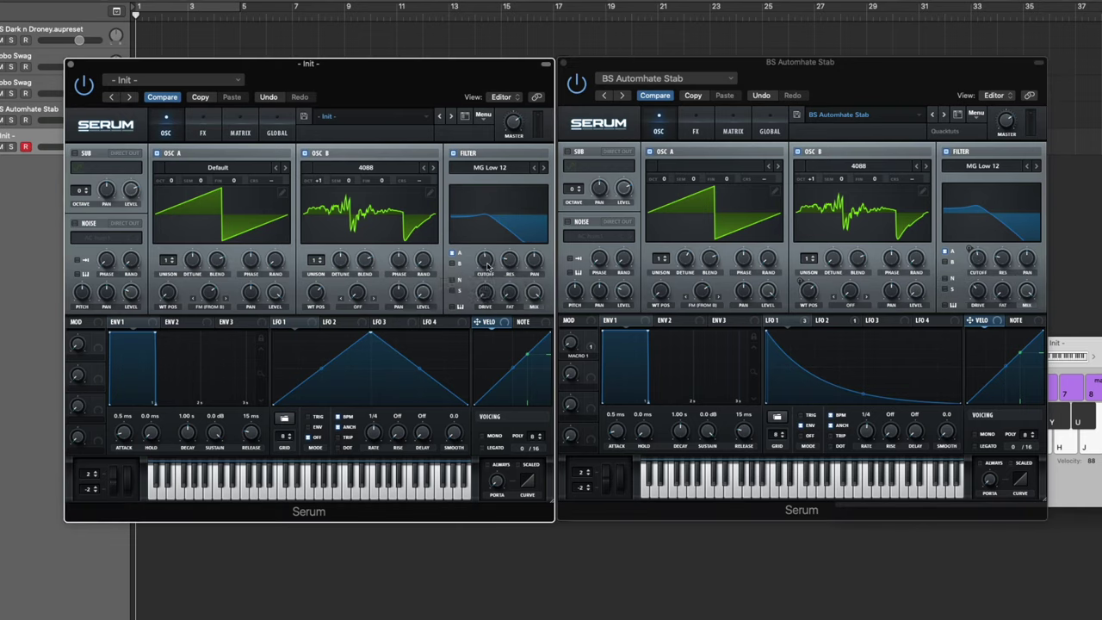
pyautogui.moveTo(497, 290); pyautogui.dragTo(495, 256)
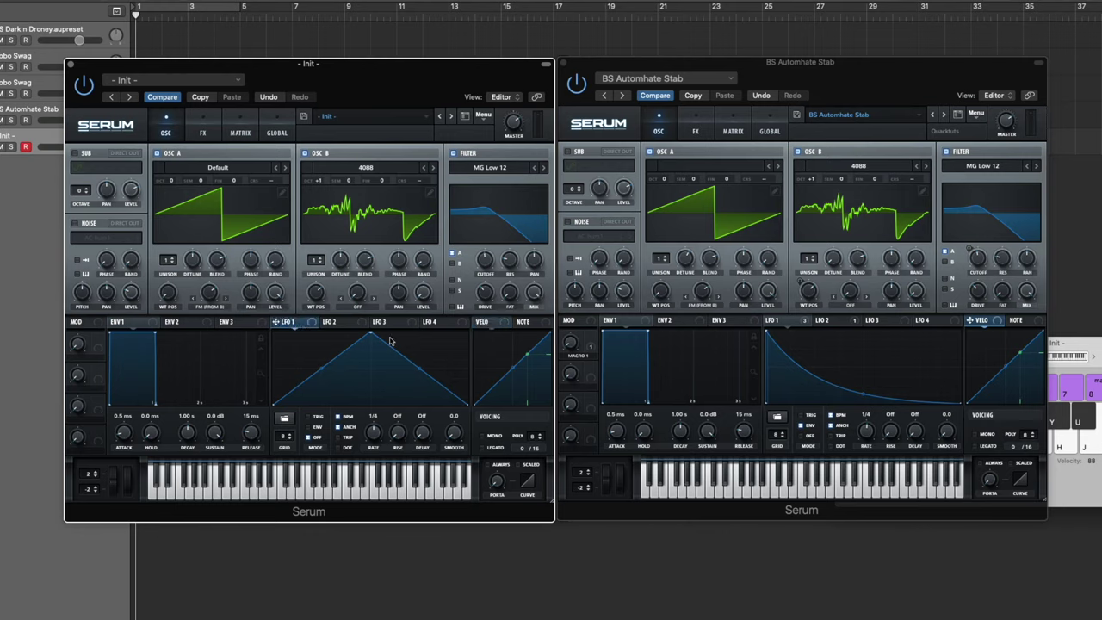
# Step: Reshape the Init patch's LFO 1 into a concave curve falling from full level to zero, and set its mode to Env
pyautogui.moveTo(371, 334); pyautogui.dragTo(254, 323)
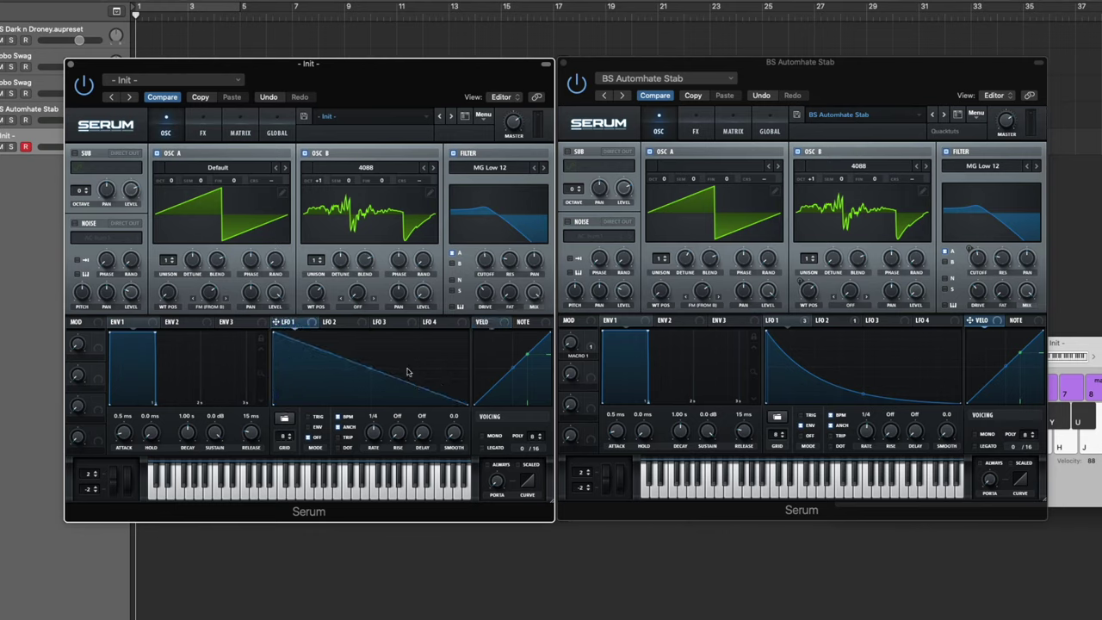
pyautogui.moveTo(373, 370); pyautogui.dragTo(365, 385)
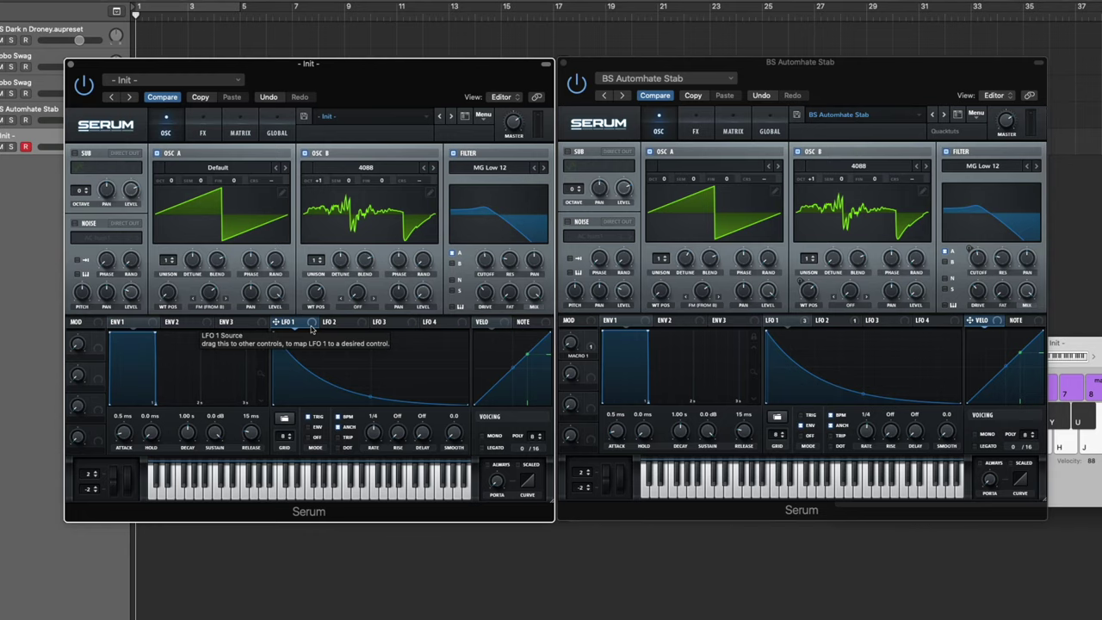
pyautogui.moveTo(370, 395)
pyautogui.mouseDown()
pyautogui.moveTo(376, 369)
pyautogui.moveTo(370, 395)
pyautogui.mouseUp()
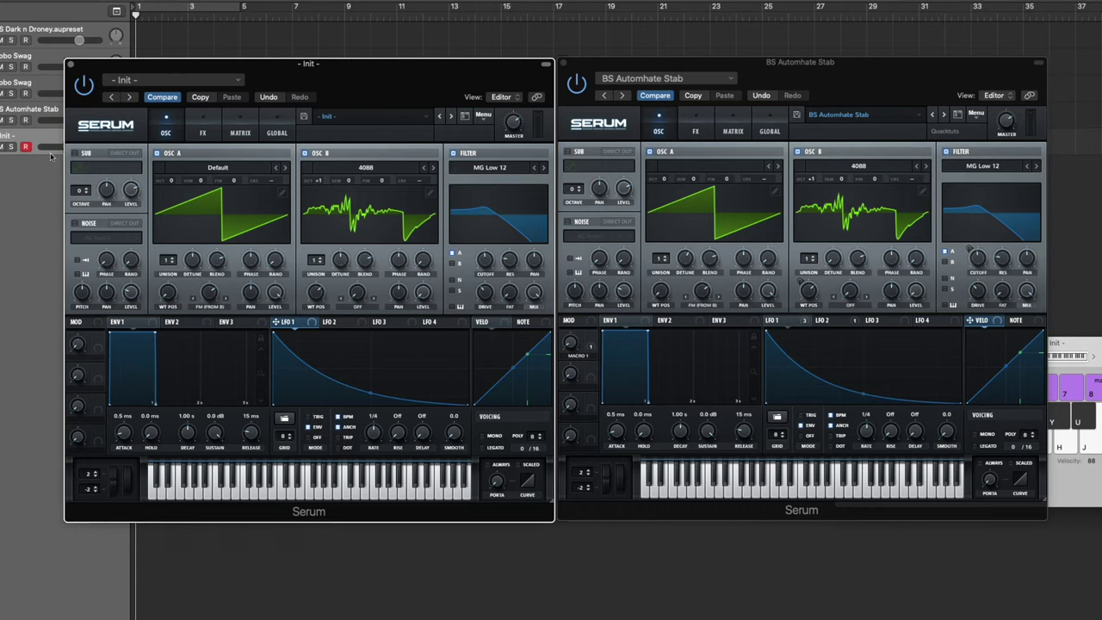
# Step: Switch LFO 1 of the BS Automhate Stab patch to Trig mode and play a note on its track to compare the behaviour
pyautogui.click(30, 112)
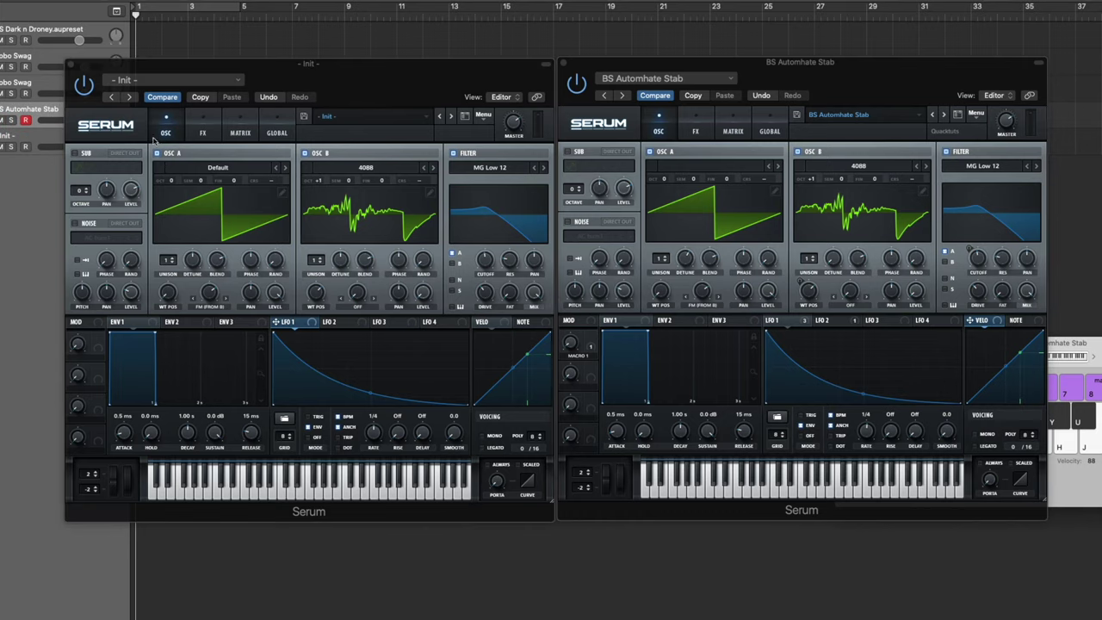
pyautogui.click(809, 78)
pyautogui.click(802, 414)
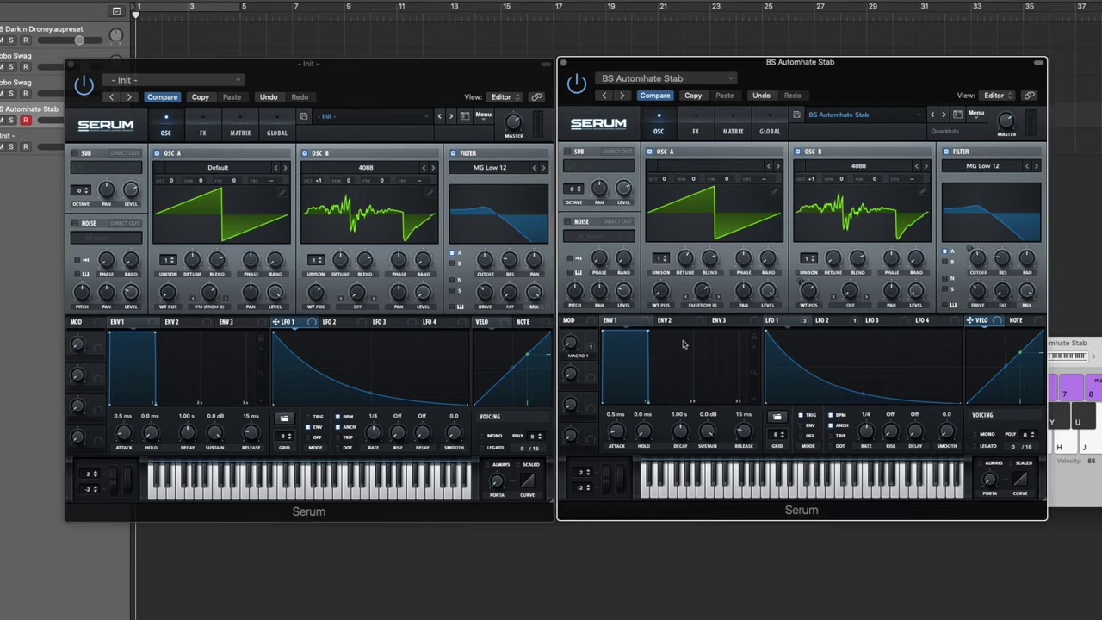
pyautogui.press('a')
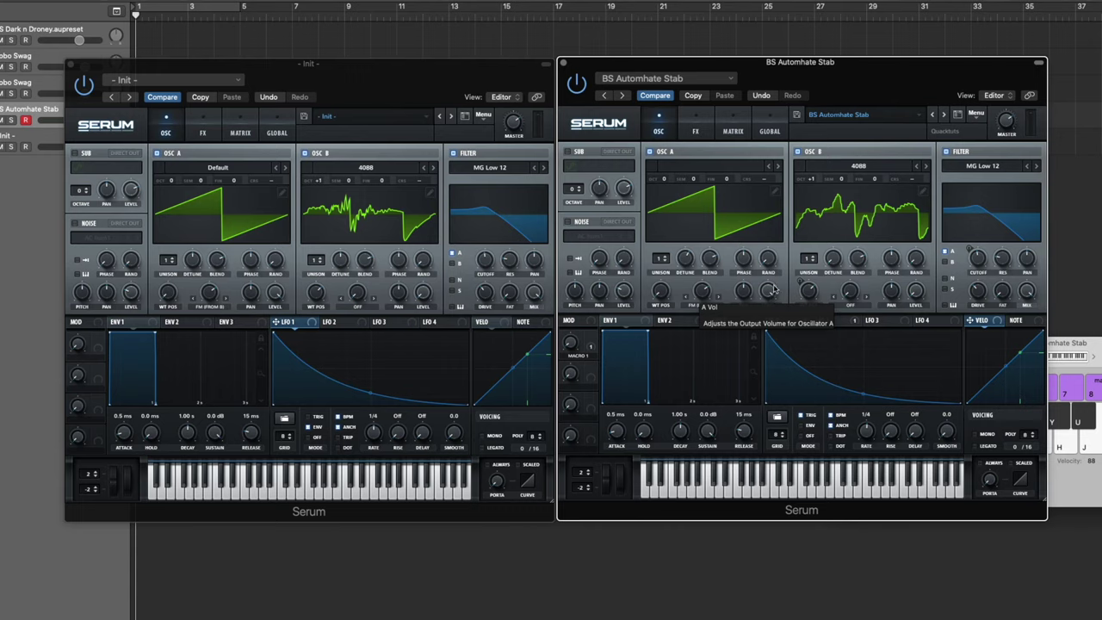
pyautogui.click(385, 89)
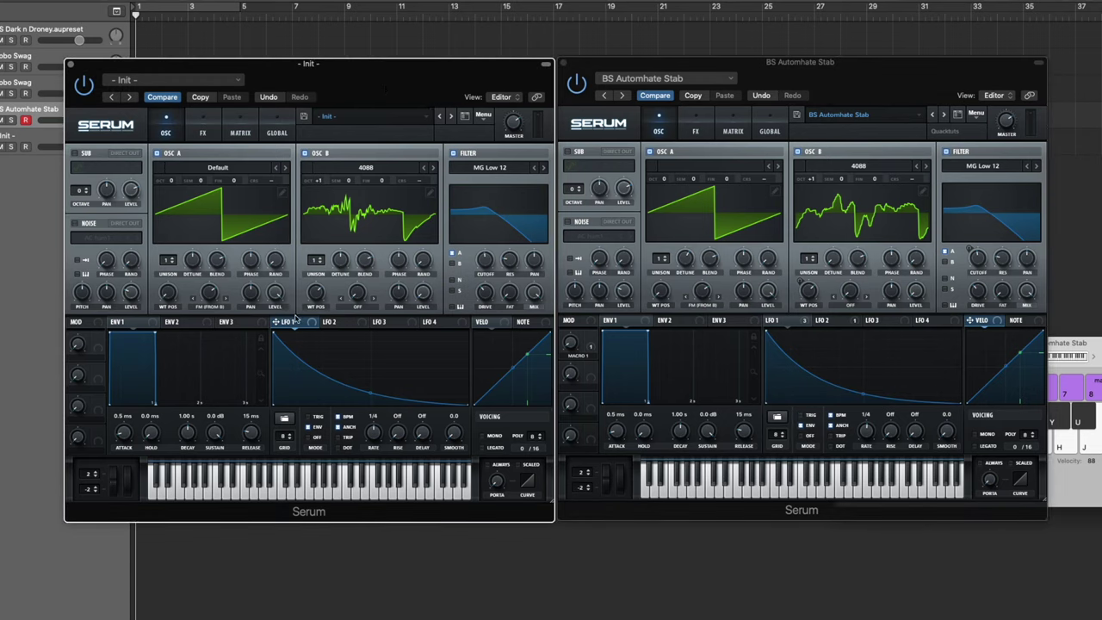
# Step: Assign LFO 1 to the Init patch's filter cutoff, match its modulation depth to the BS Automhate Stab patch, and select the Init track
pyautogui.moveTo(293, 322); pyautogui.dragTo(485, 265)
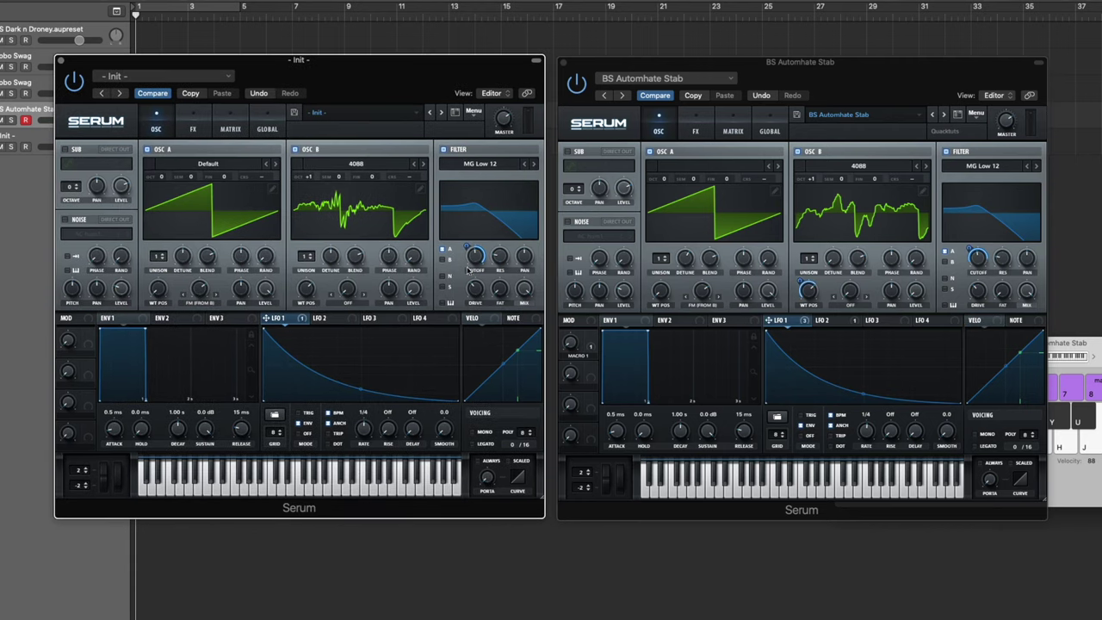
pyautogui.moveTo(478, 256)
pyautogui.click(971, 249)
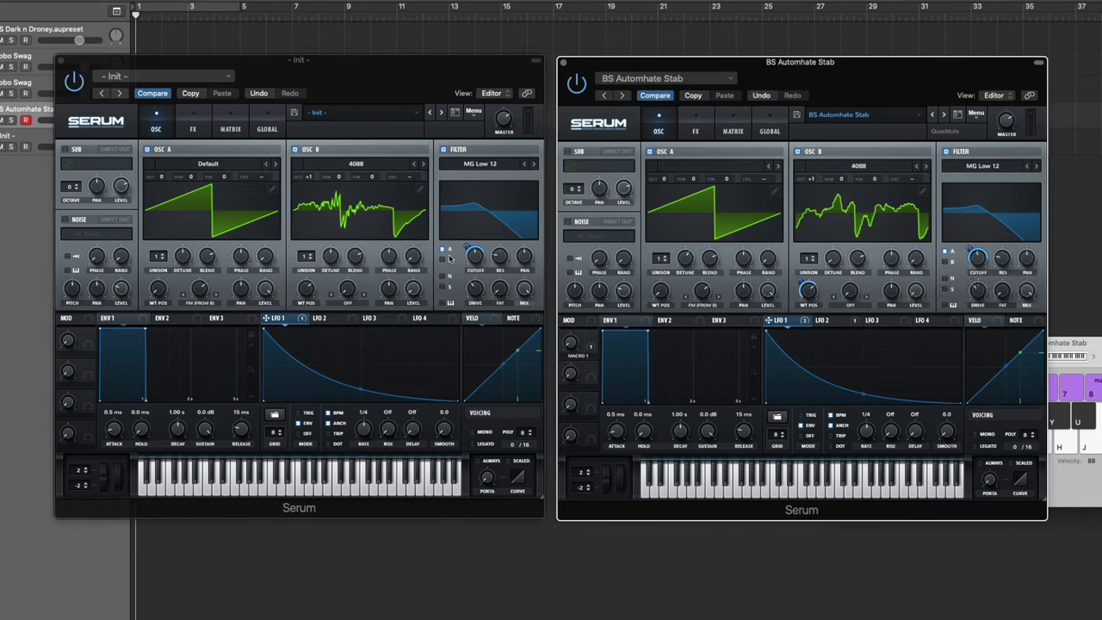
pyautogui.moveTo(470, 248); pyautogui.dragTo(473, 237)
pyautogui.click(51, 142)
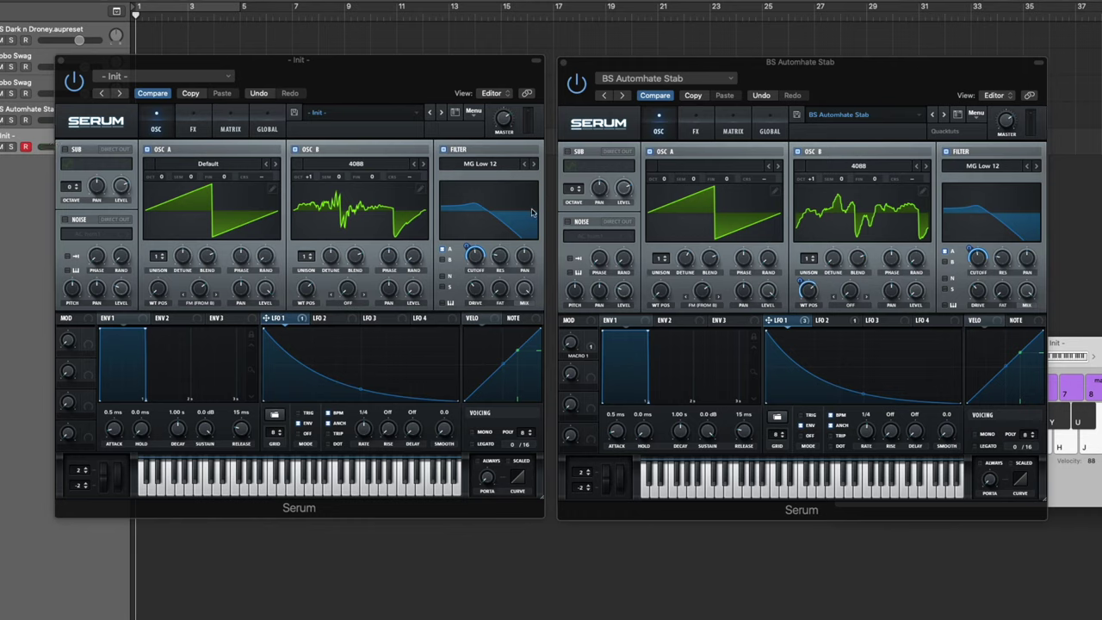
# Step: Turn on distortion in the Init patch's effects and set its type to HardClip
pyautogui.click(194, 127)
pyautogui.click(69, 168)
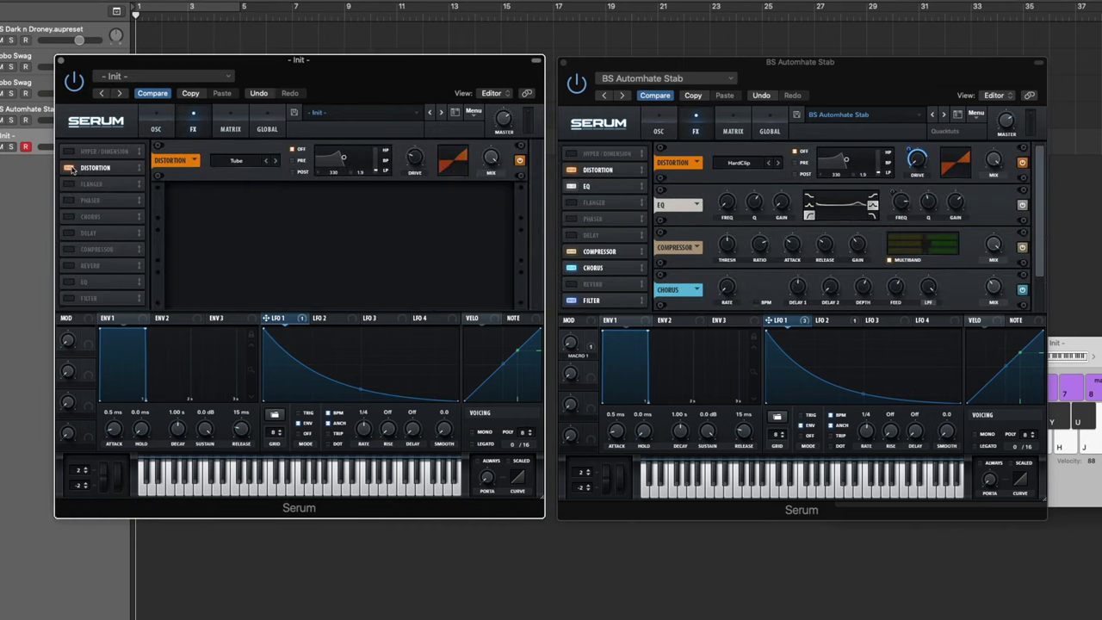
pyautogui.click(255, 165)
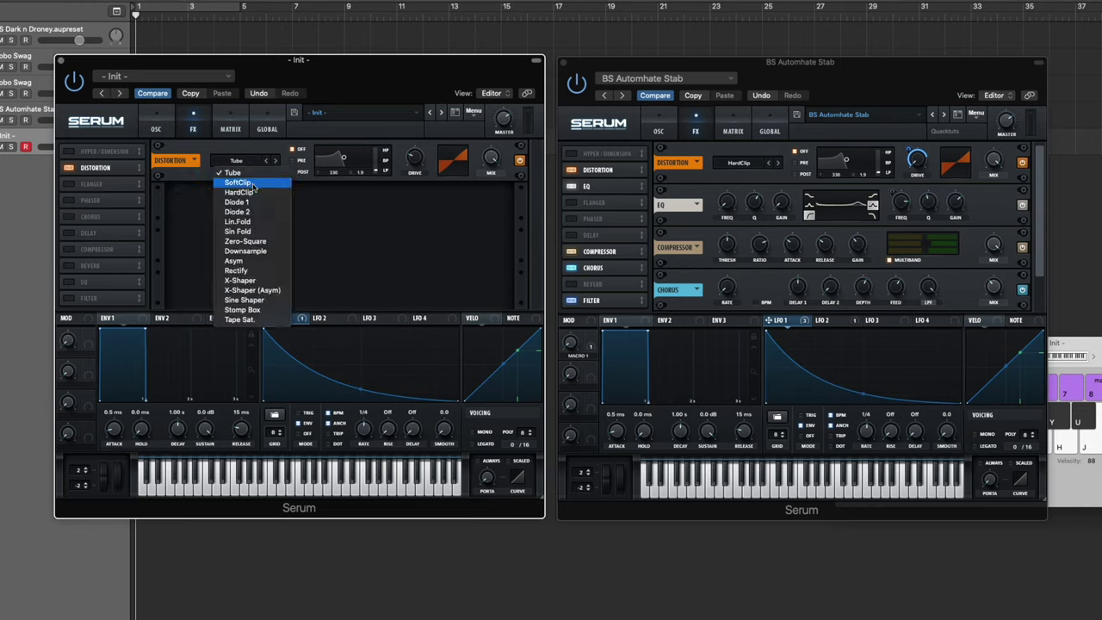
pyautogui.click(256, 193)
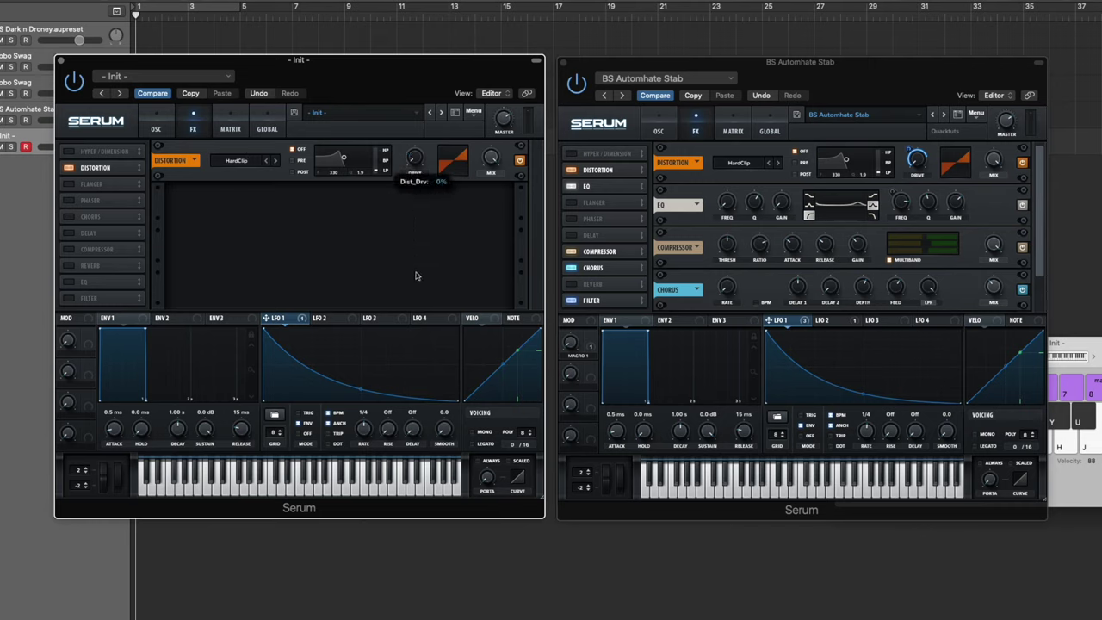
# Step: Modulate the Init patch's distortion drive with LFO 1 at a depth of 77, and toggle the distortion bypass to compare the sound
pyautogui.moveTo(267, 317); pyautogui.dragTo(414, 158)
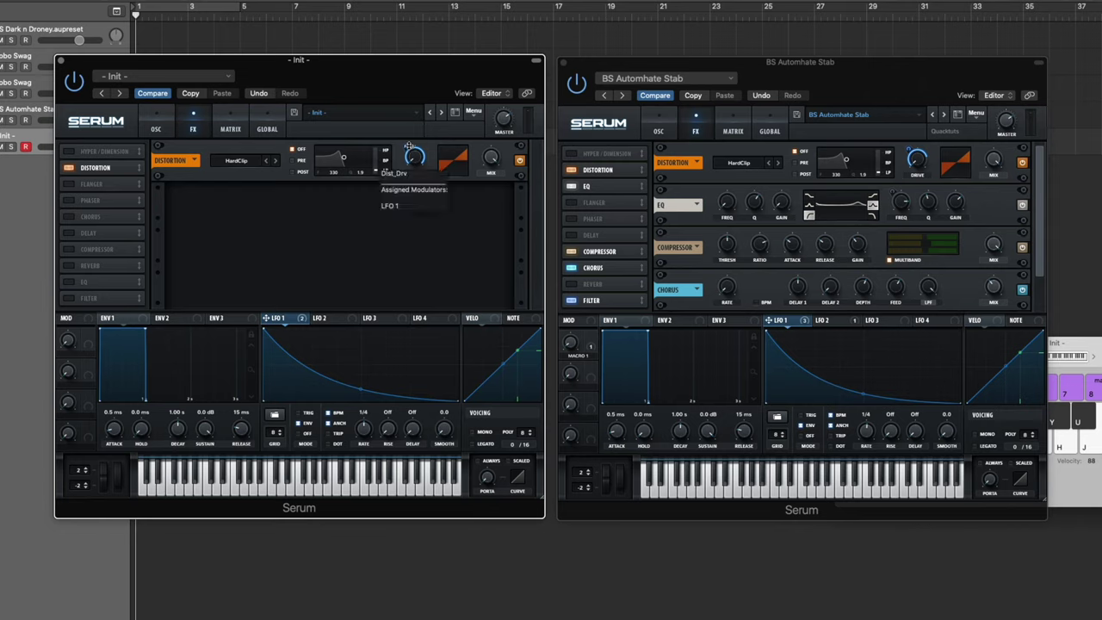
pyautogui.click(906, 144)
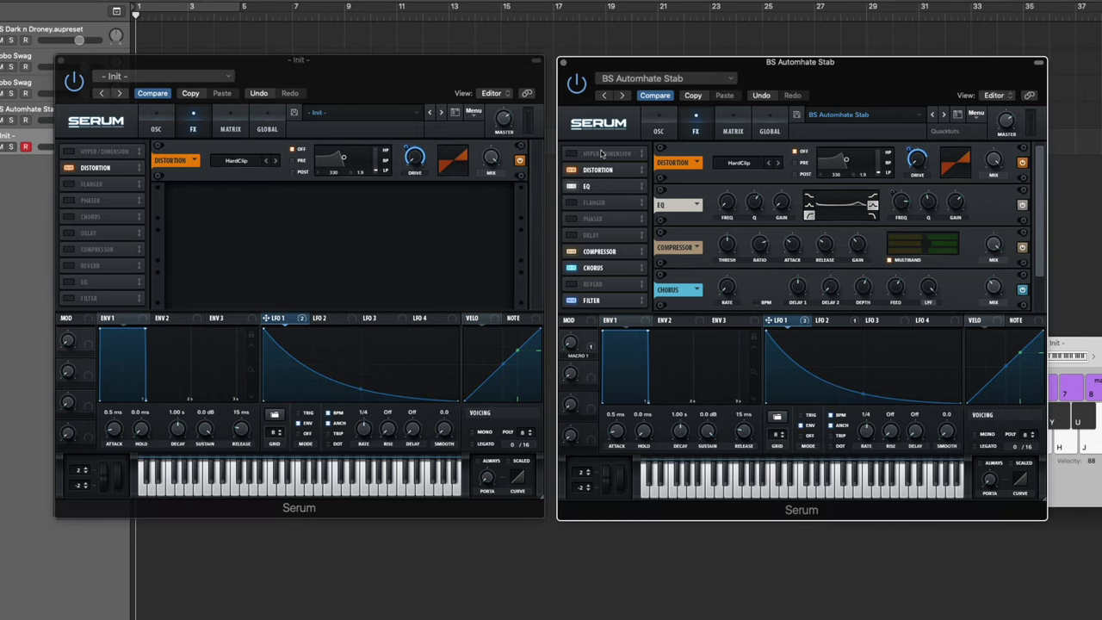
pyautogui.click(411, 157)
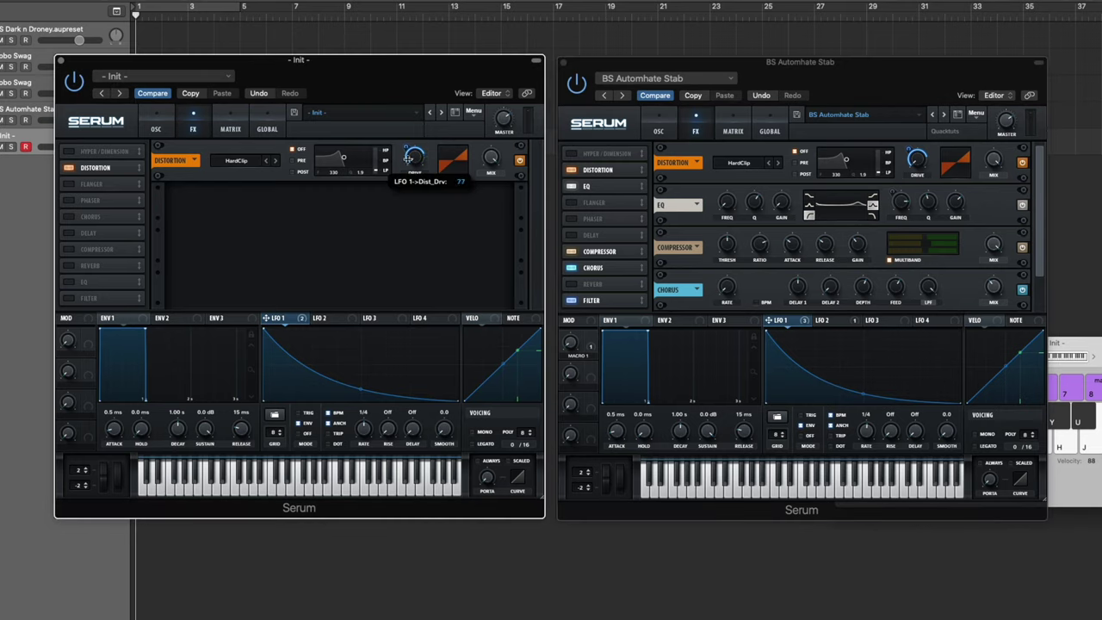
pyautogui.click(519, 161)
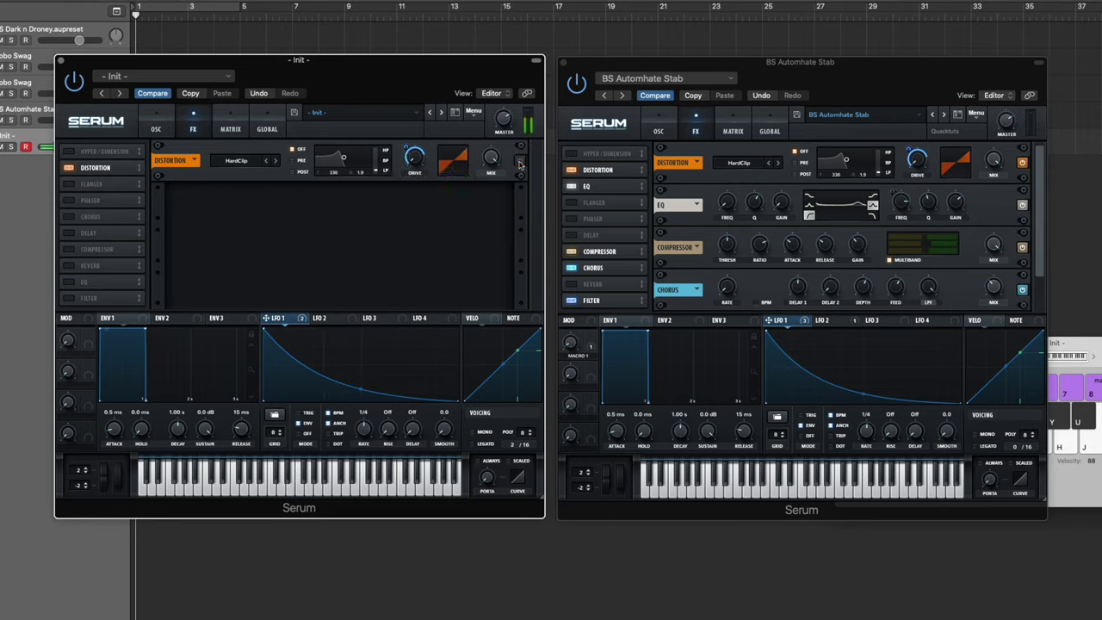
pyautogui.click(519, 161)
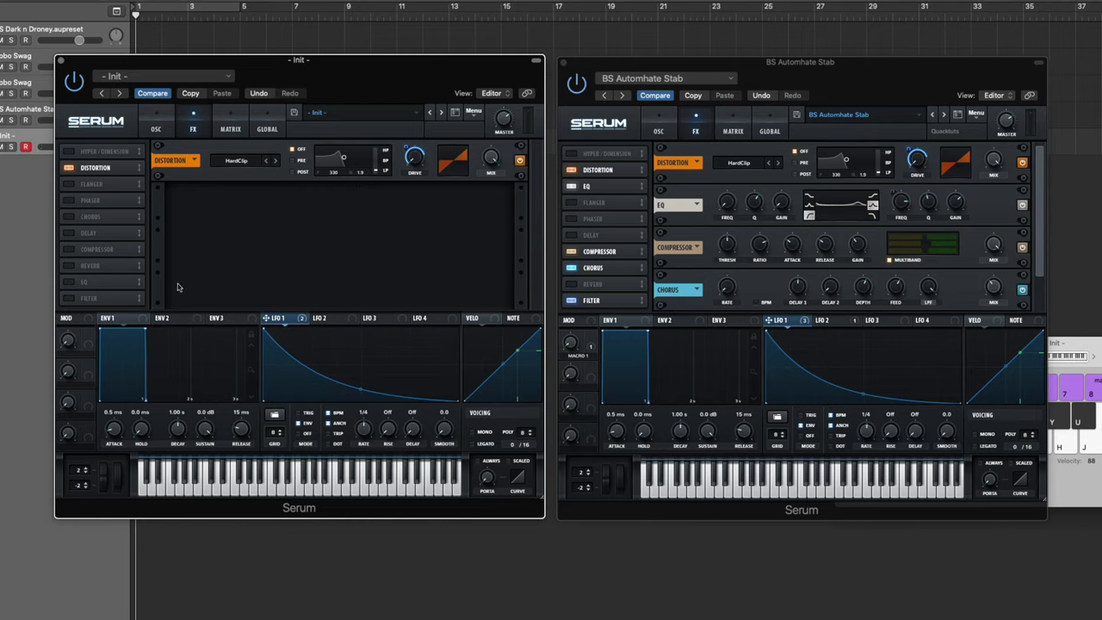
# Step: Add a multiband compressor after the Init patch's distortion, trying out its gain and toggling its bypass to compare the sound
pyautogui.click(69, 250)
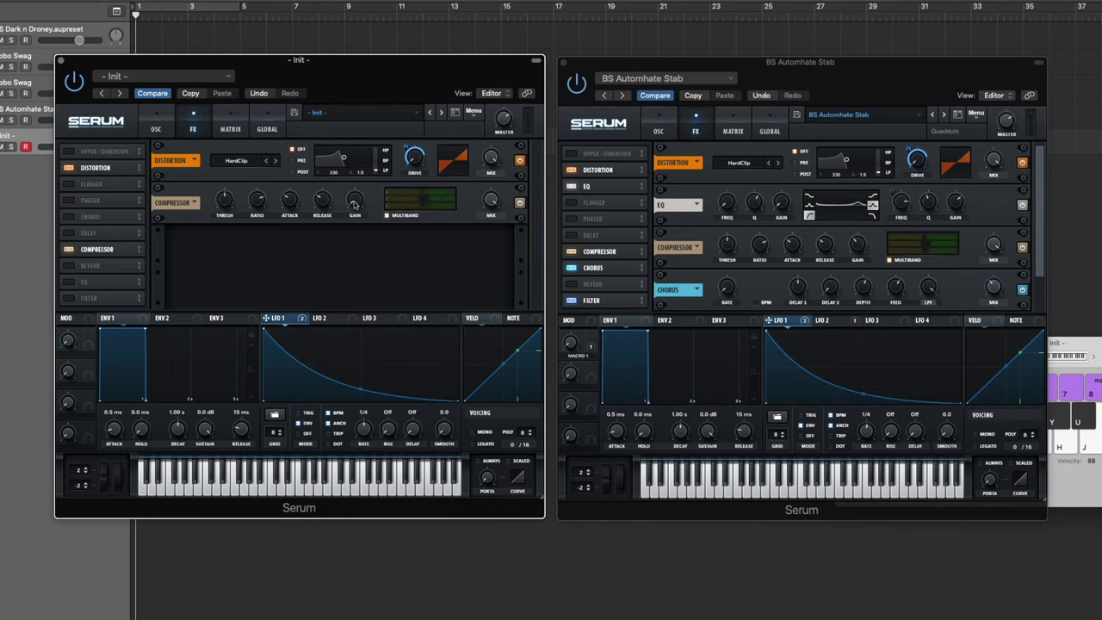
pyautogui.moveTo(351, 202); pyautogui.dragTo(361, 179)
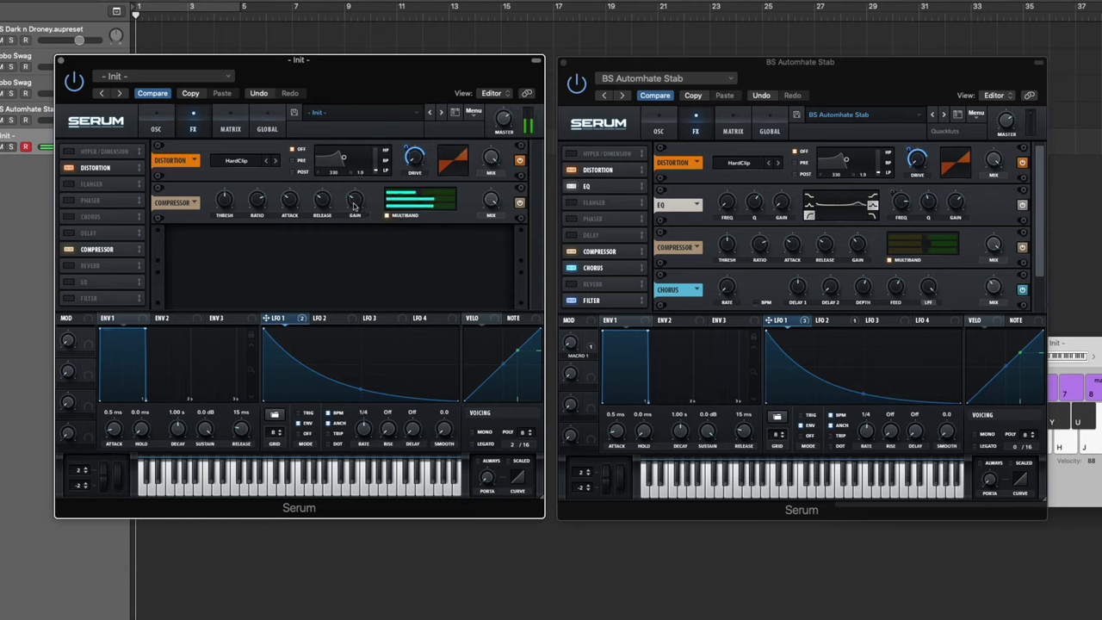
pyautogui.click(354, 203)
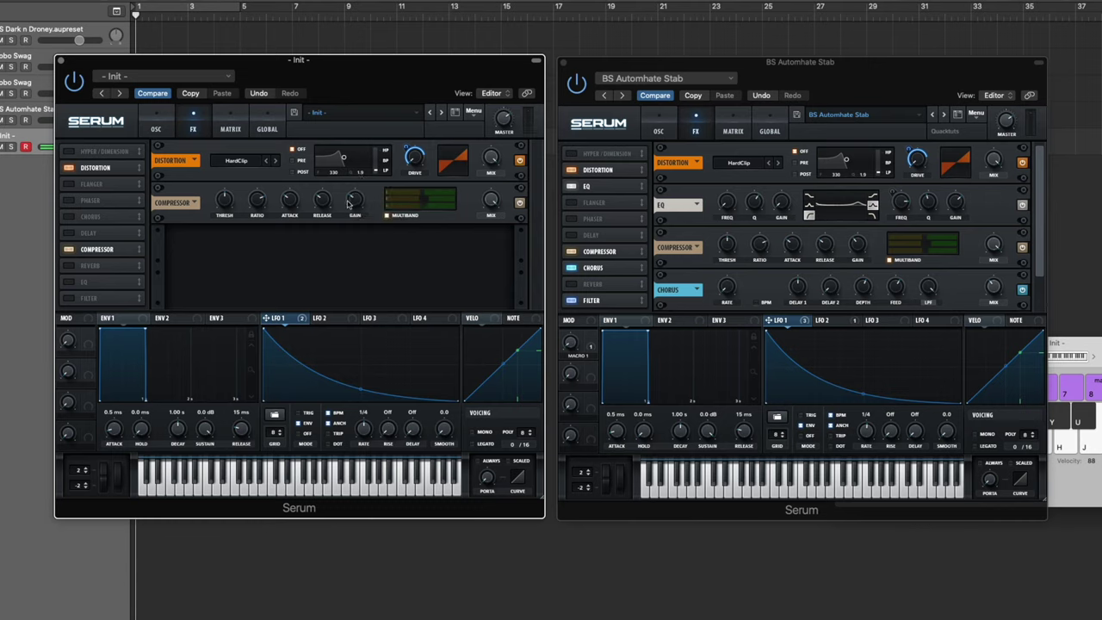
pyautogui.click(519, 204)
pyautogui.click(520, 203)
# Step: Try a delay after the Init patch's compressor with BPM sync off and linked times of 24.40, and remove it again
pyautogui.click(69, 233)
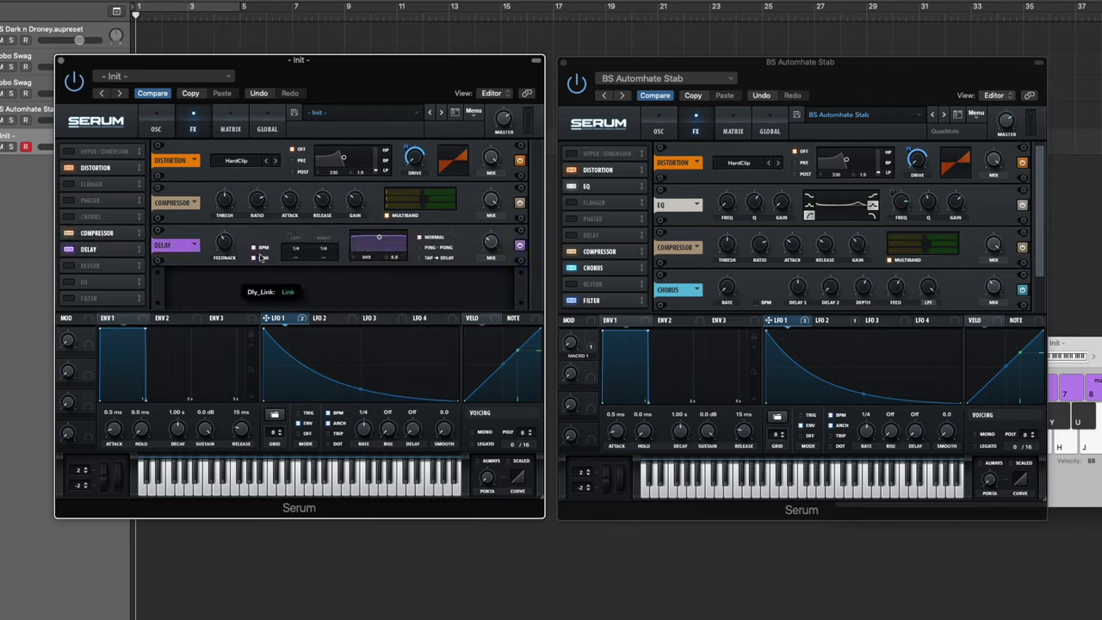
pyautogui.click(254, 247)
pyautogui.moveTo(323, 272)
pyautogui.mouseDown()
pyautogui.moveTo(326, 249)
pyautogui.moveTo(326, 271)
pyautogui.mouseUp()
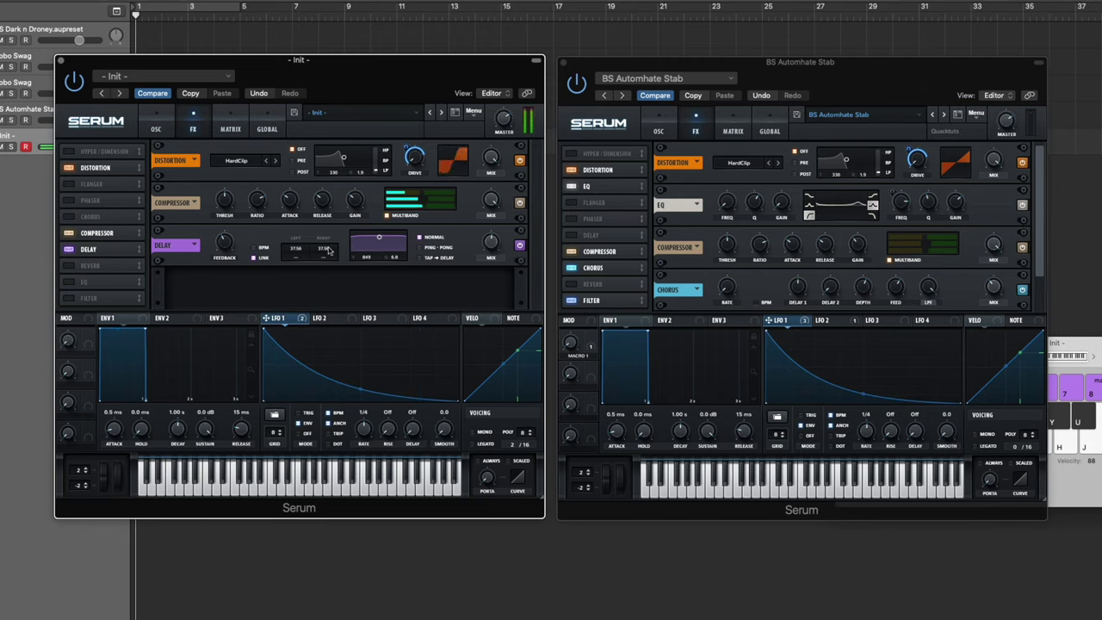
pyautogui.moveTo(327, 249); pyautogui.dragTo(328, 257)
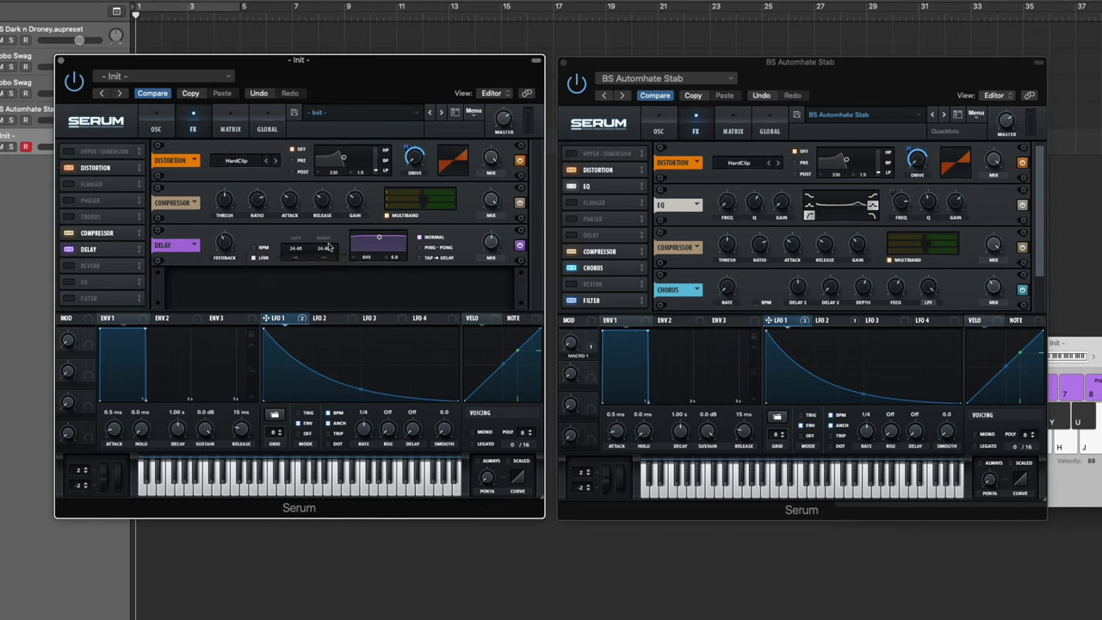
pyautogui.scroll(5, 327, 250)
pyautogui.click(68, 249)
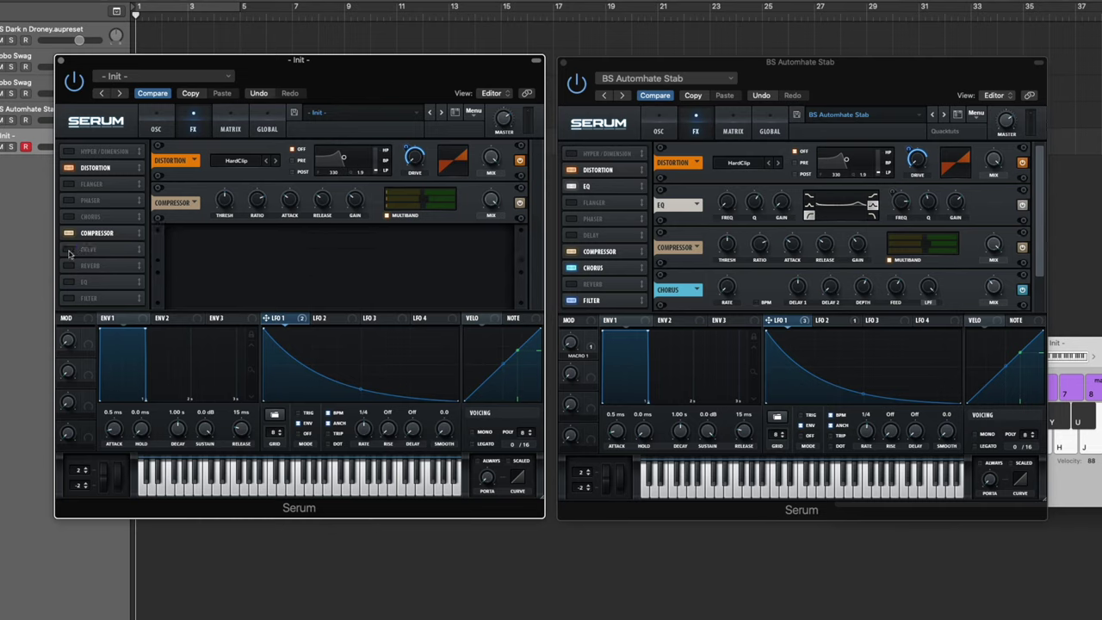
# Step: Add a filter effect directly after the Init patch's compressor and set its type to Flg +
pyautogui.click(70, 298)
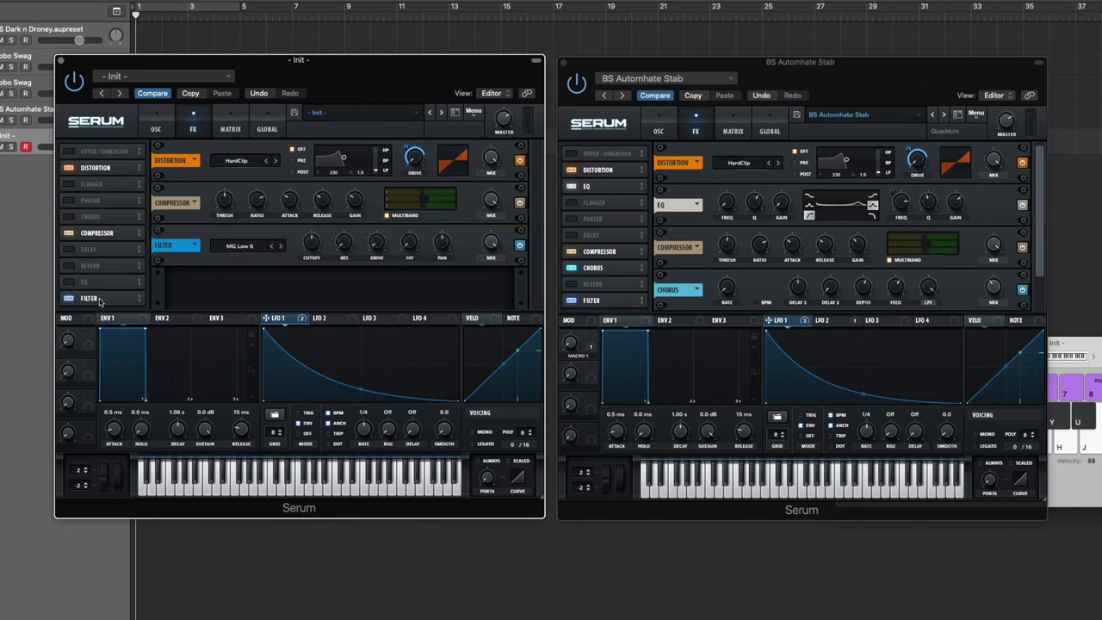
pyautogui.moveTo(98, 297); pyautogui.dragTo(114, 252)
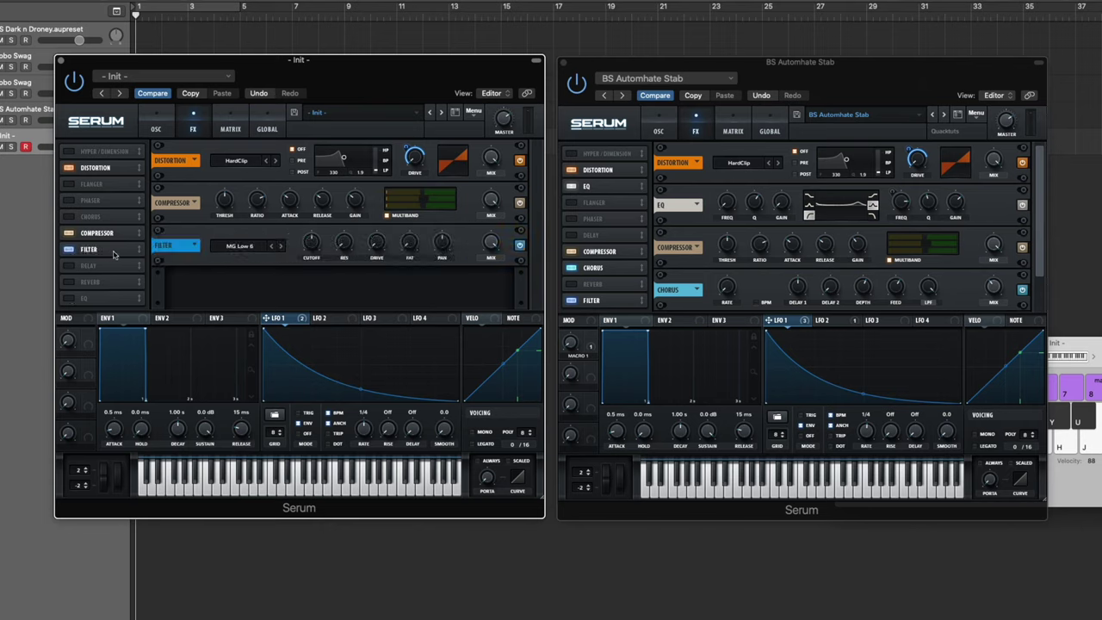
pyautogui.click(259, 249)
pyautogui.moveTo(247, 290)
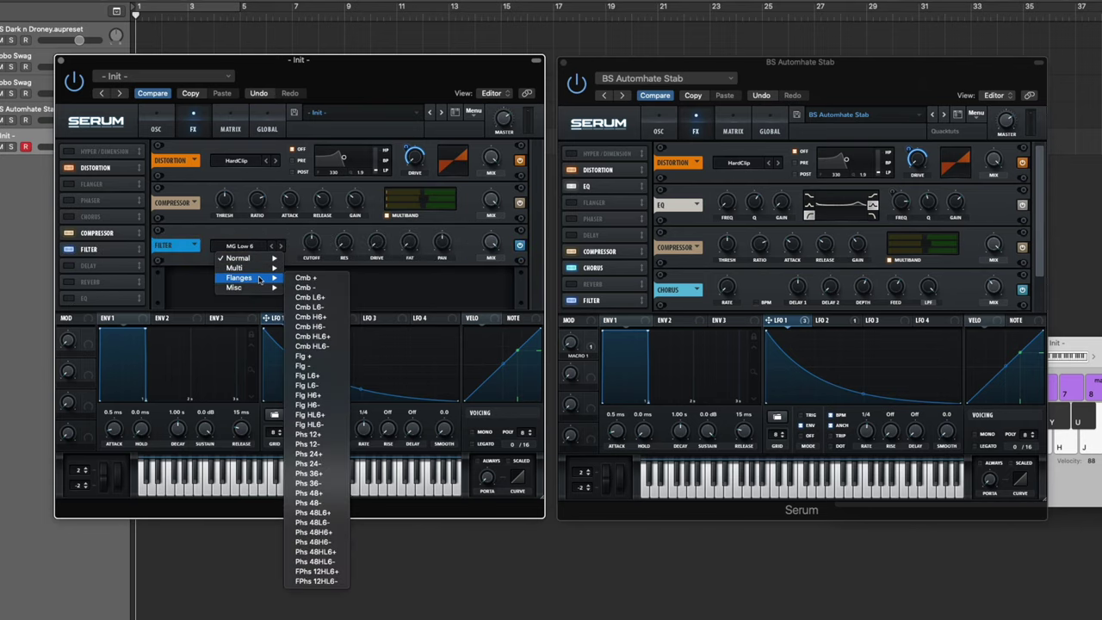
pyautogui.click(314, 359)
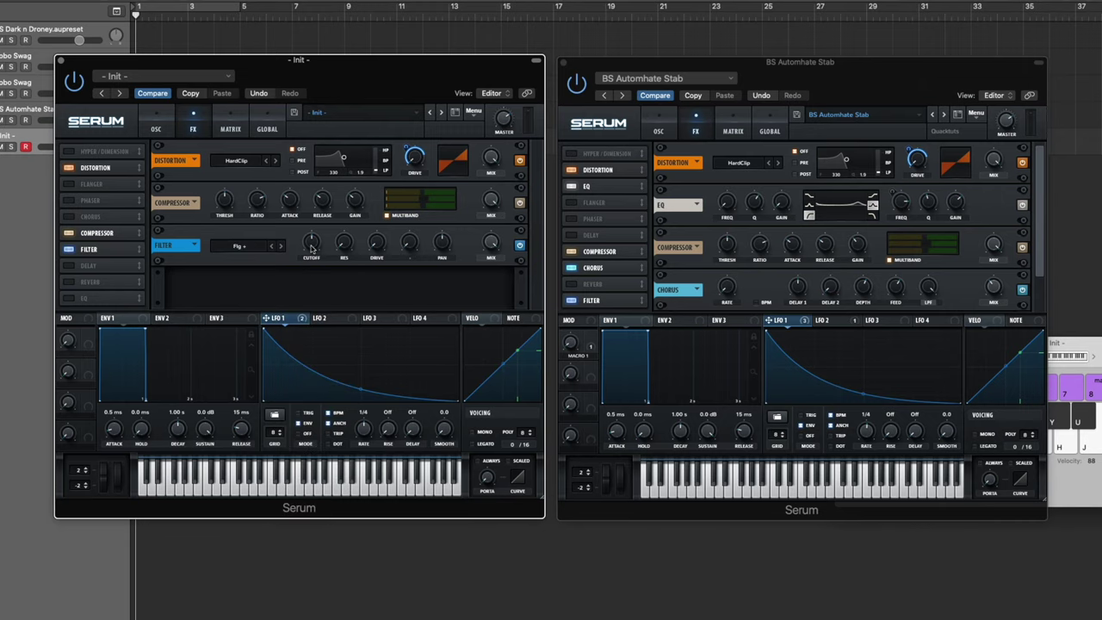
# Step: Lower the cutoff of the Init patch's Flg + filter effect, using the BS Automhate Stab filter effect as reference
pyautogui.moveTo(313, 249); pyautogui.dragTo(313, 283)
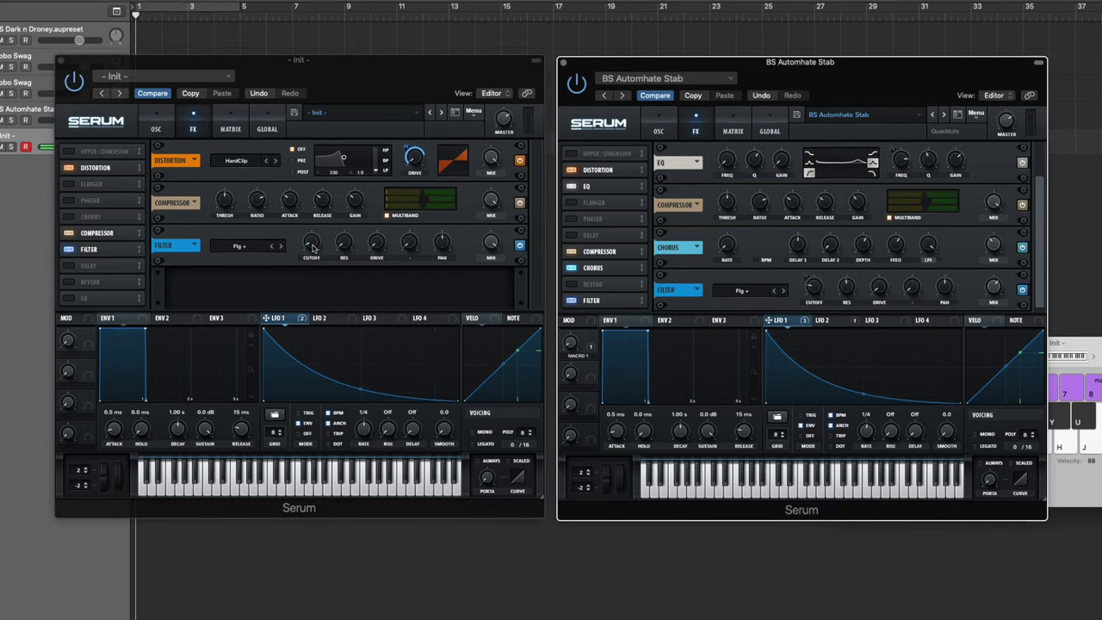
pyautogui.click(317, 226)
pyautogui.moveTo(316, 242); pyautogui.dragTo(317, 238)
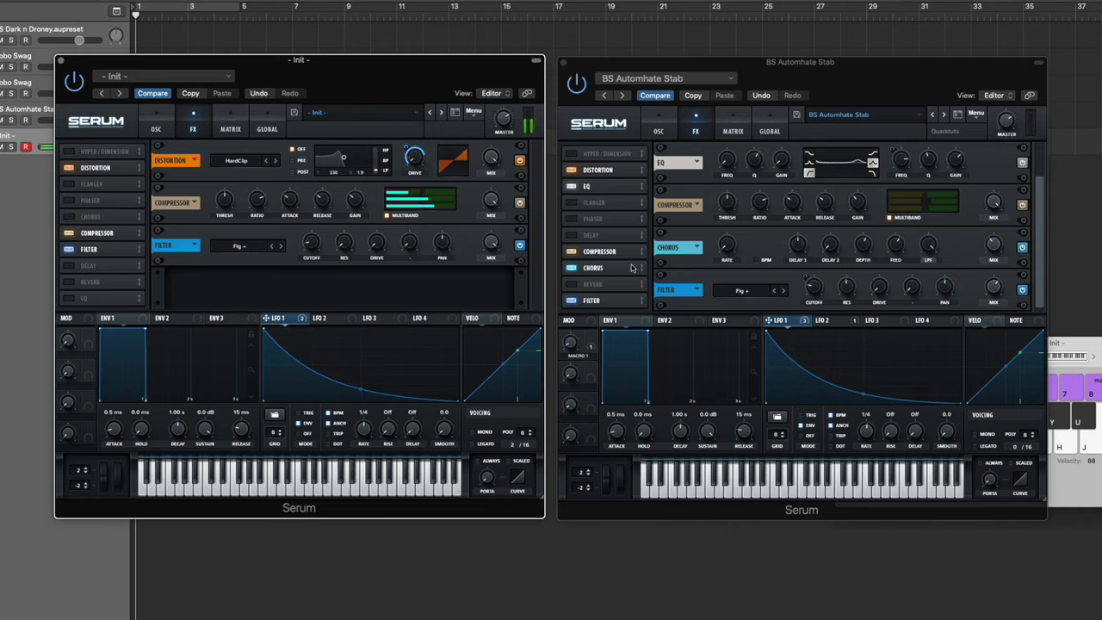
pyautogui.click(812, 291)
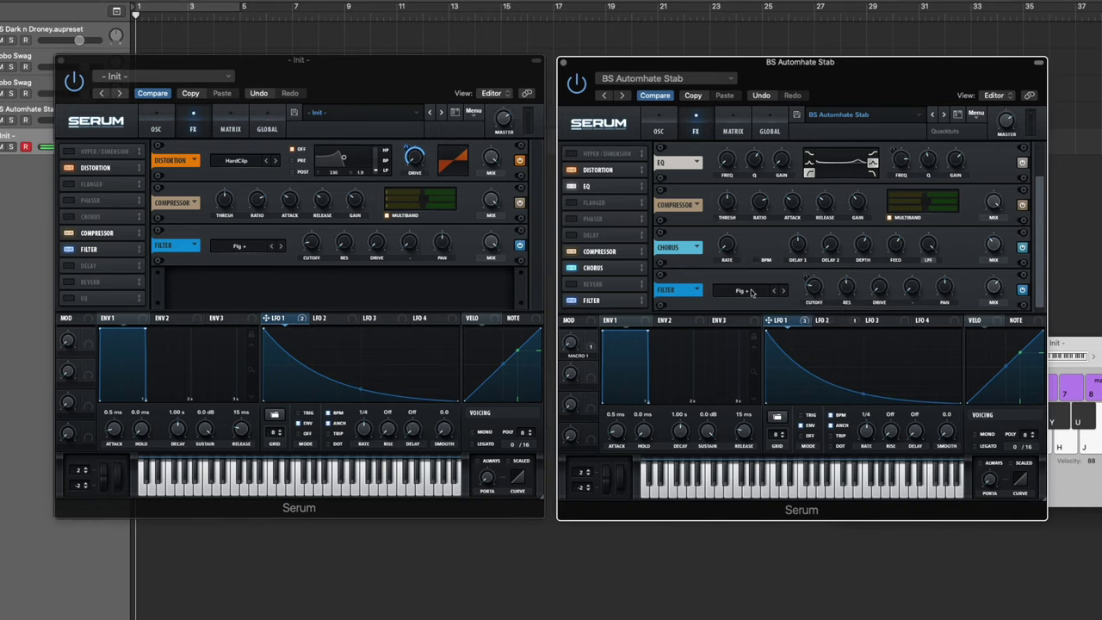
pyautogui.click(313, 247)
pyautogui.moveTo(315, 250); pyautogui.dragTo(316, 243)
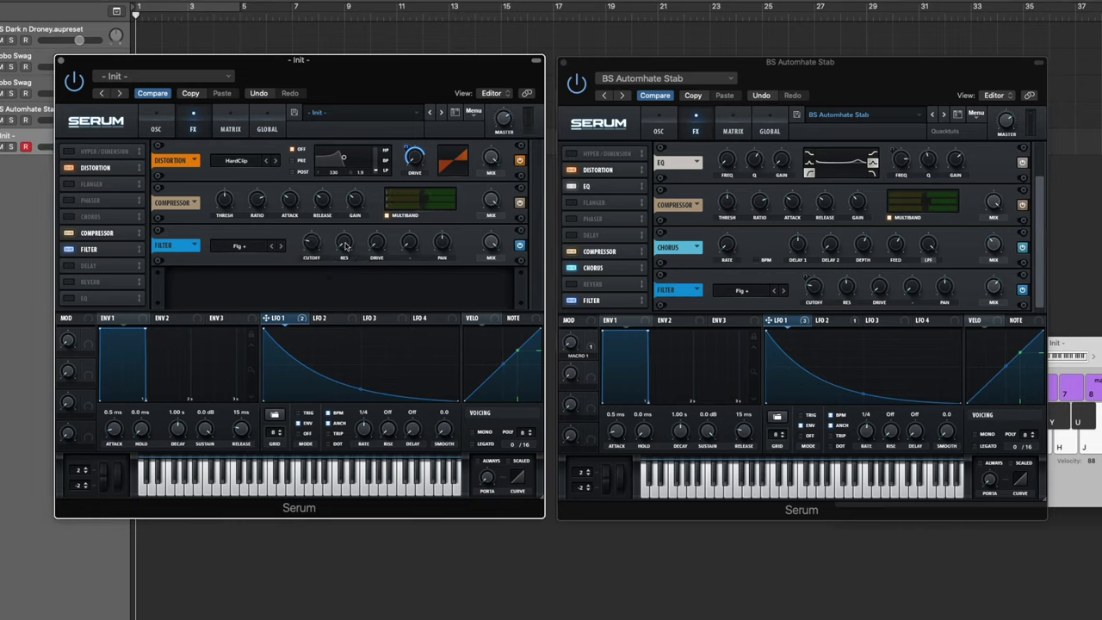
# Step: Adjust the resonance of the Init patch's Flg + filter effect, show the Note modulation curve, and play a note to hear the sound
pyautogui.moveTo(344, 247); pyautogui.dragTo(353, 203)
pyautogui.moveTo(343, 242); pyautogui.dragTo(342, 243)
pyautogui.click(522, 321)
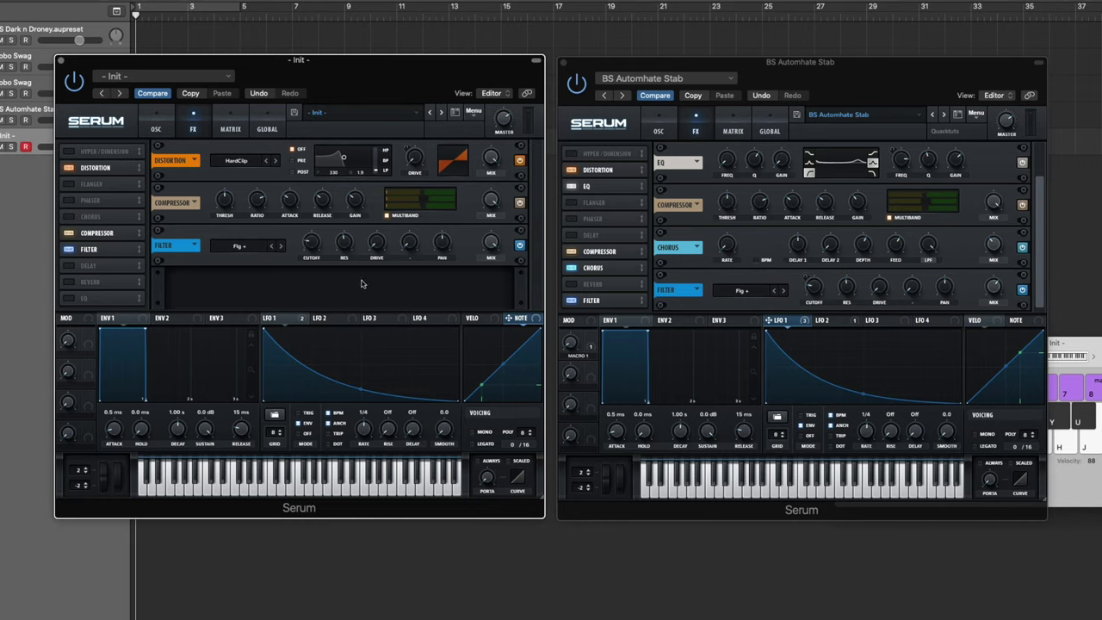
pyautogui.press('a')
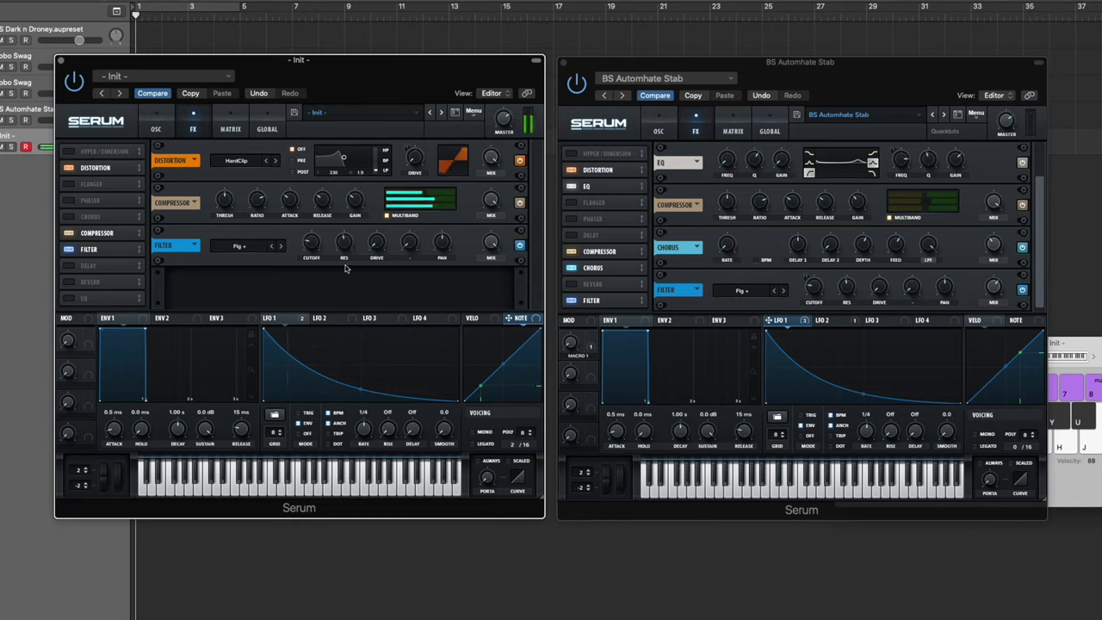
pyautogui.moveTo(343, 248)
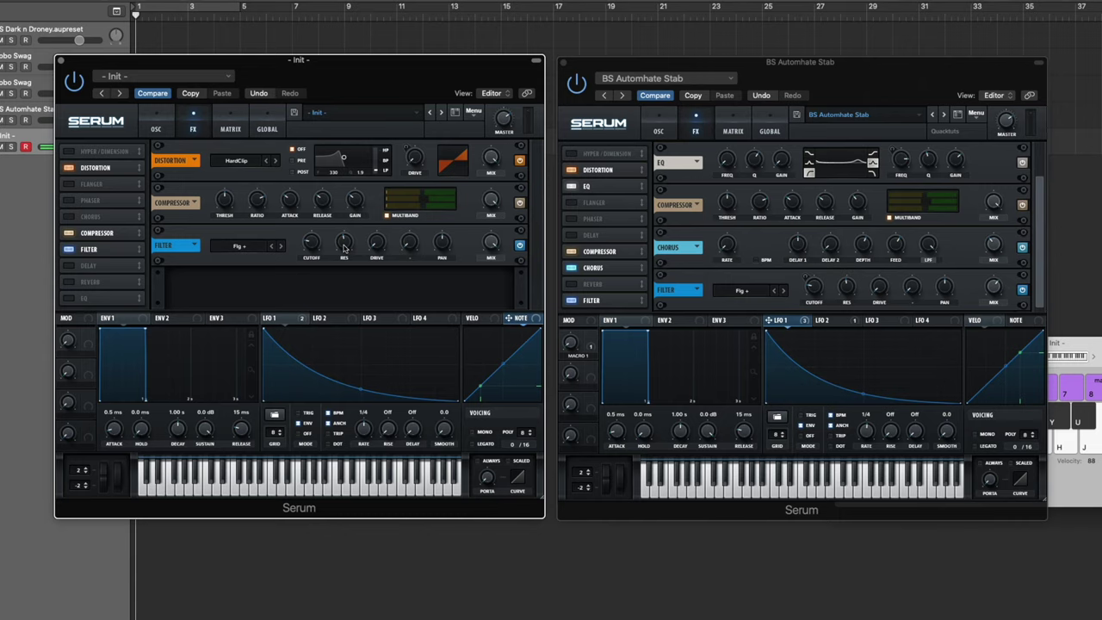
# Step: Add a chorus between the Init patch's compressor and filter effect, and compare its depth with the BS Automhate Stab chorus
pyautogui.click(68, 218)
pyautogui.moveTo(100, 217); pyautogui.dragTo(103, 243)
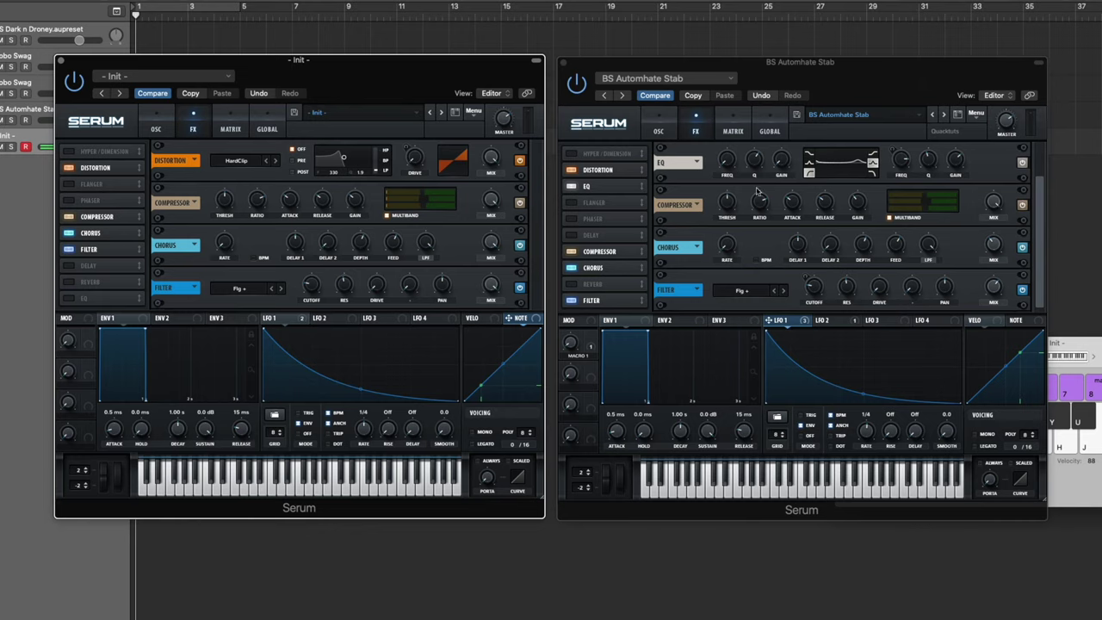
pyautogui.click(861, 247)
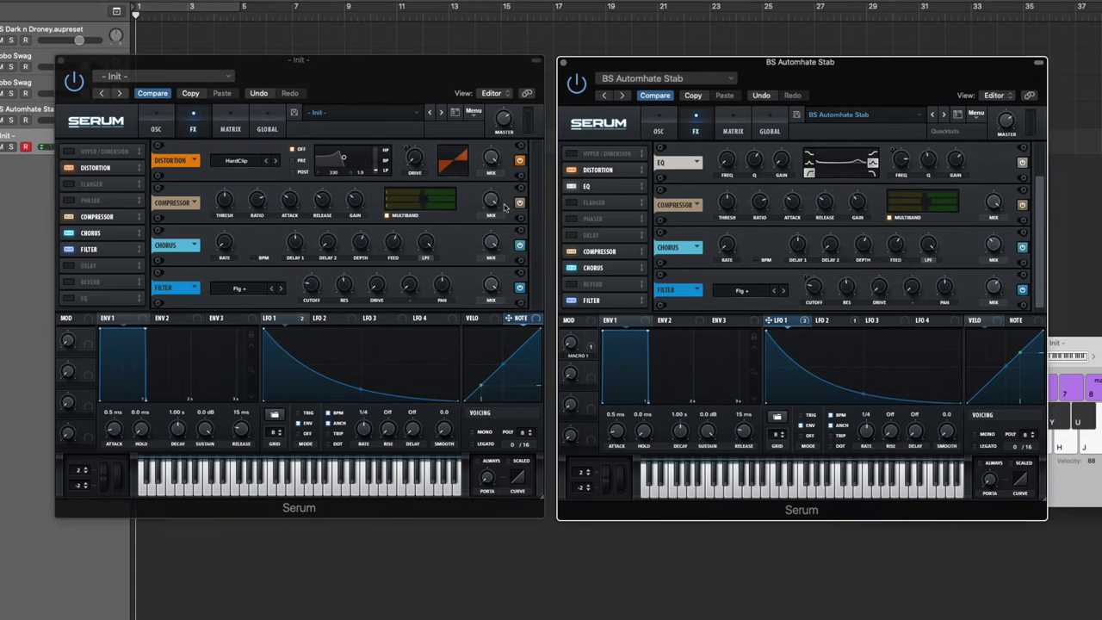
pyautogui.click(360, 248)
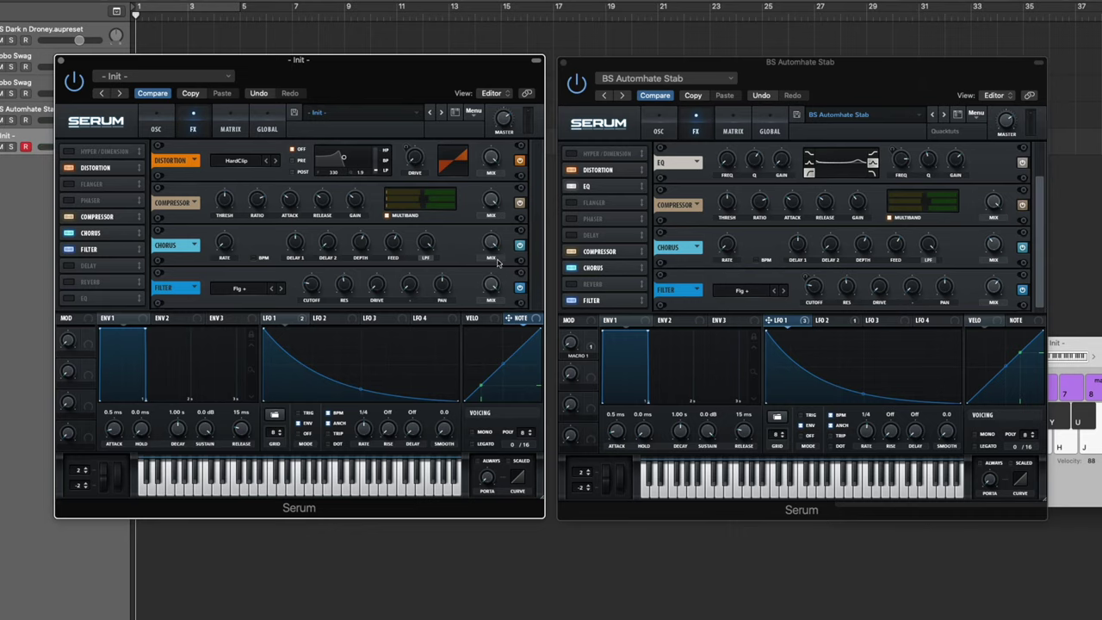
# Step: Set the Init patch's chorus mix to 43% and toggle the chorus bypass to compare the sound
pyautogui.moveTo(492, 243); pyautogui.dragTo(488, 309)
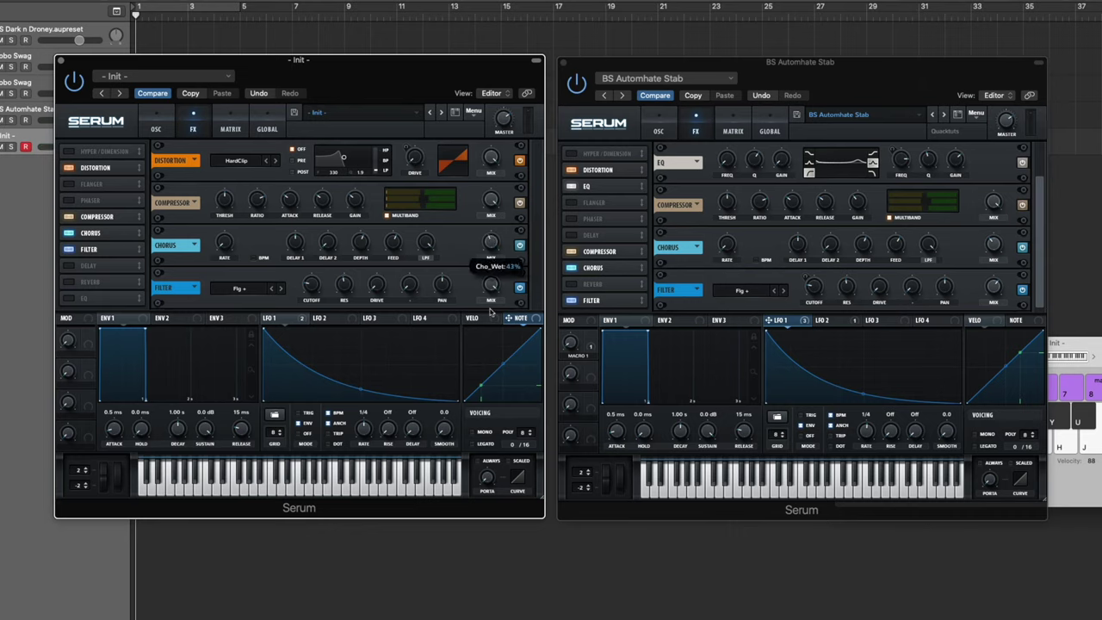
pyautogui.click(520, 245)
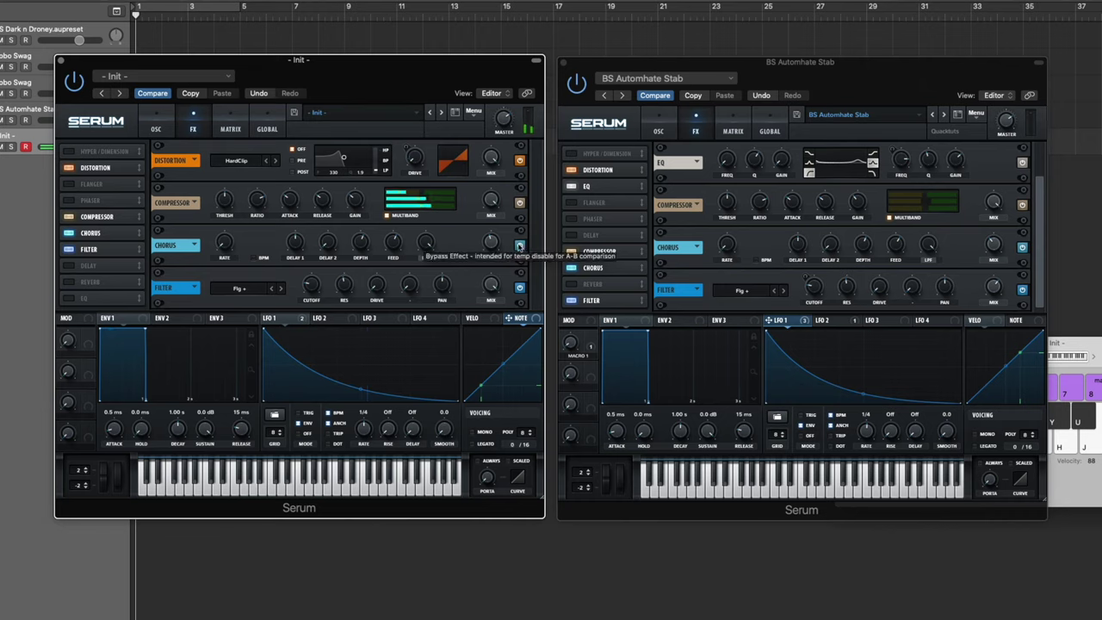
pyautogui.click(519, 246)
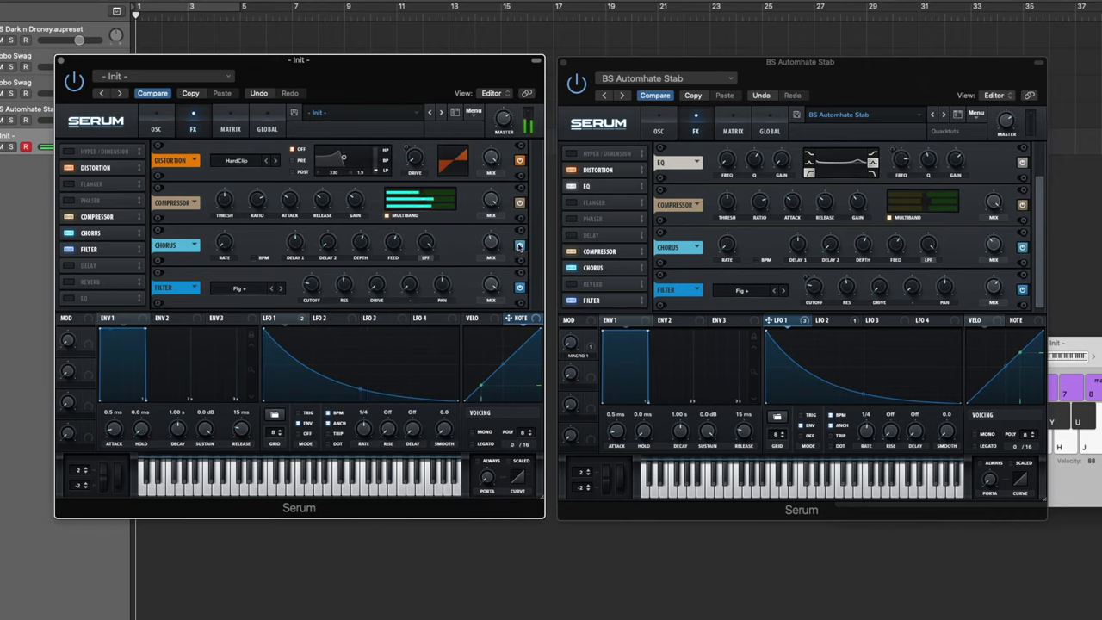
pyautogui.click(69, 298)
pyautogui.moveTo(98, 302); pyautogui.dragTo(107, 214)
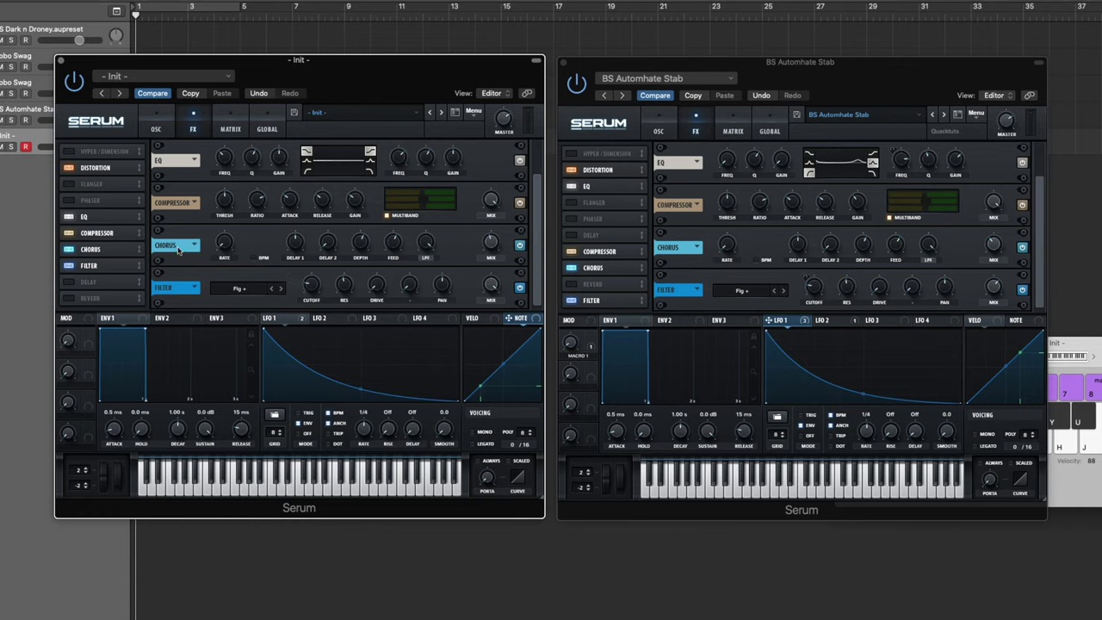
pyautogui.click(69, 216)
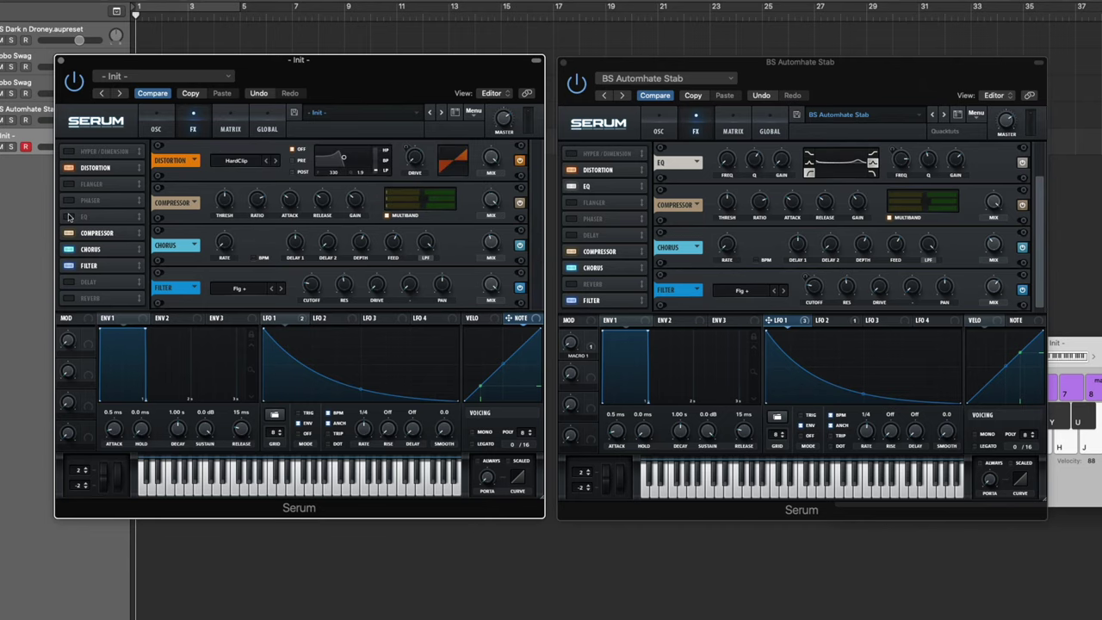
# Step: Assign LFO 1 to the Init patch's oscillator B wavetable position with a negative amount, using the BS Automhate Stab oscillators as reference
pyautogui.click(155, 129)
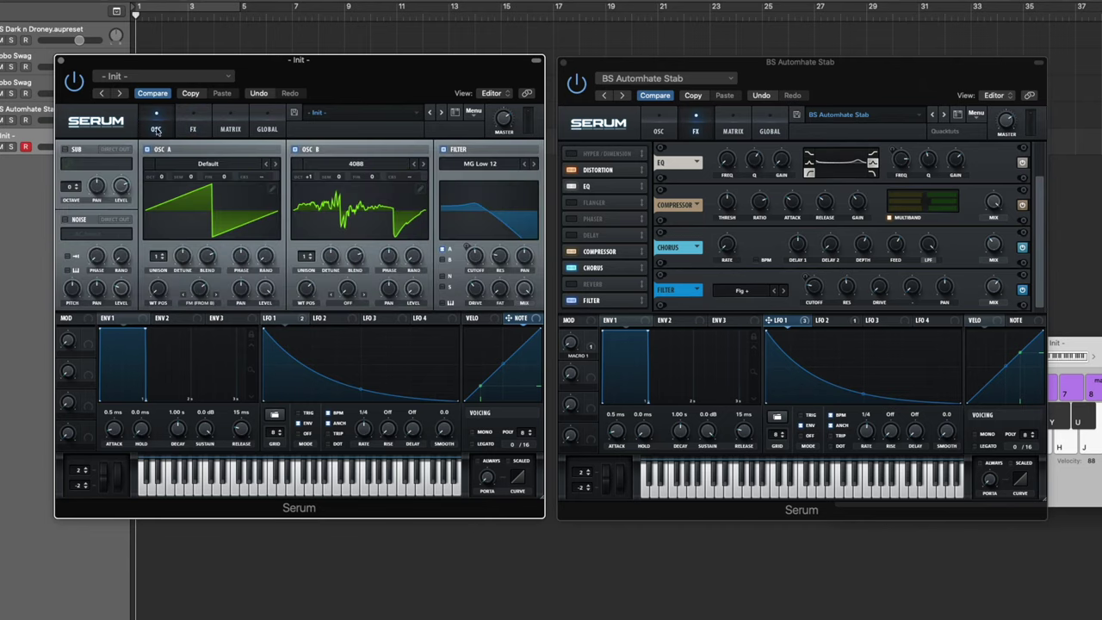
pyautogui.click(654, 130)
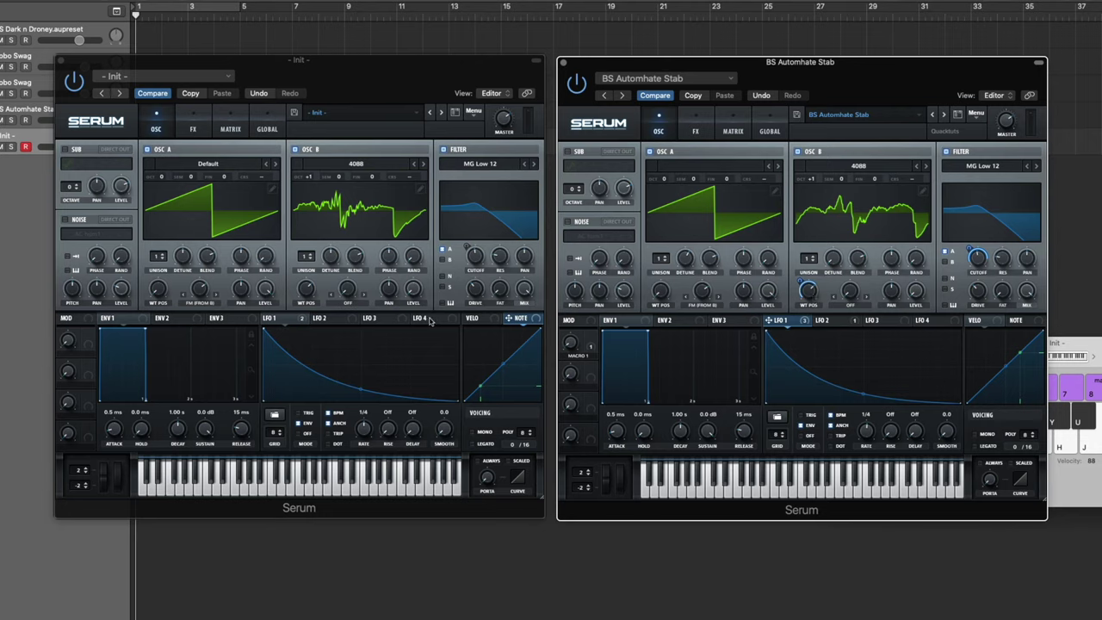
pyautogui.moveTo(293, 322); pyautogui.dragTo(300, 276)
pyautogui.click(801, 282)
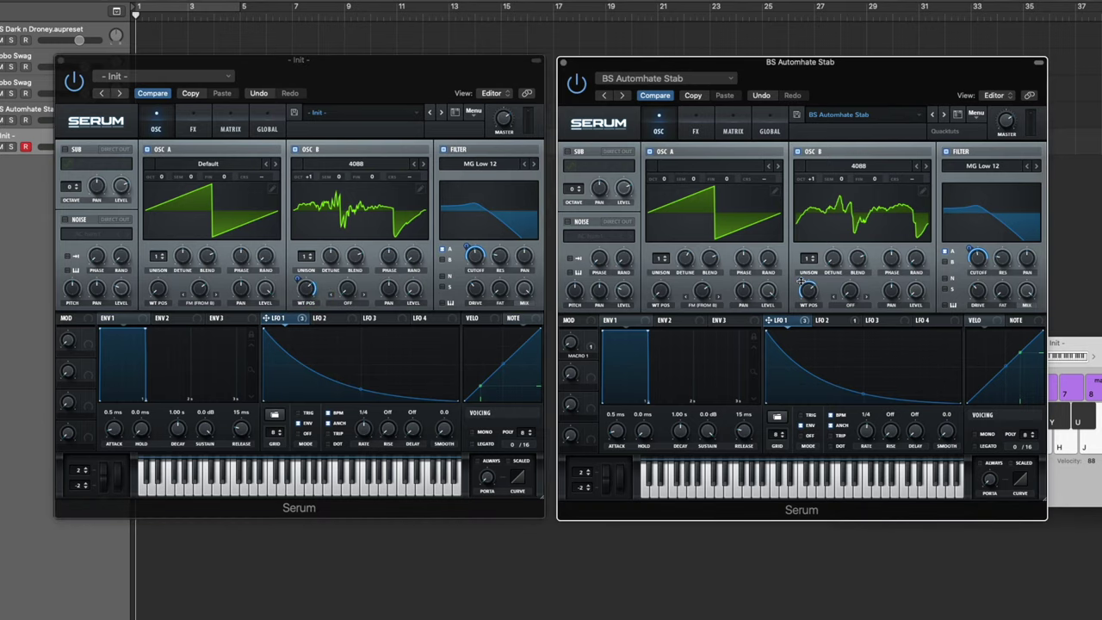
pyautogui.click(304, 283)
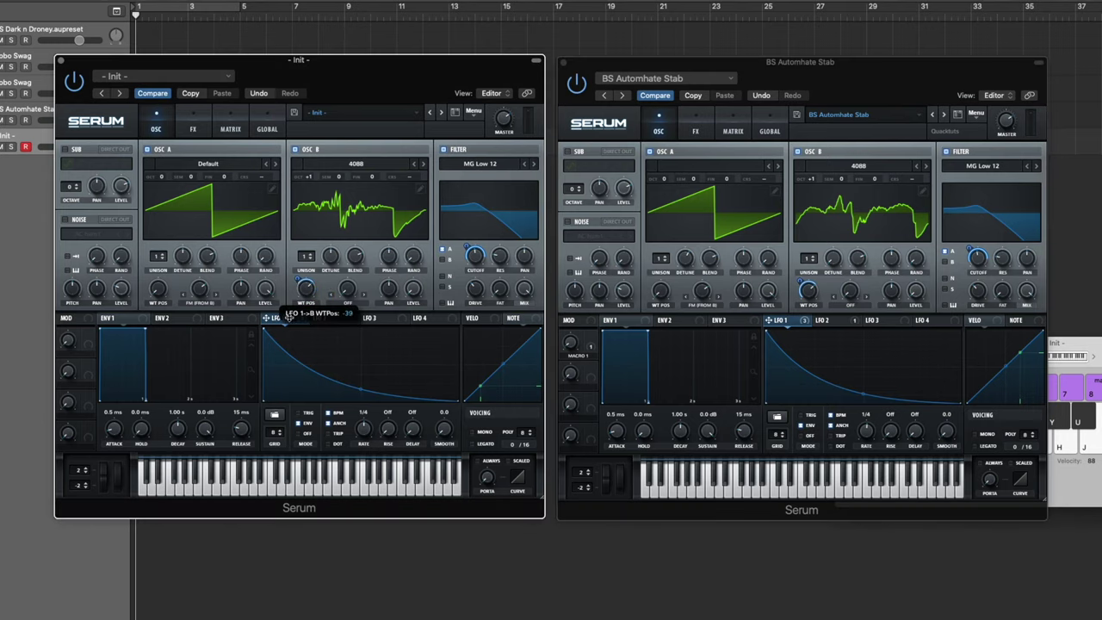
pyautogui.moveTo(287, 331); pyautogui.dragTo(287, 334)
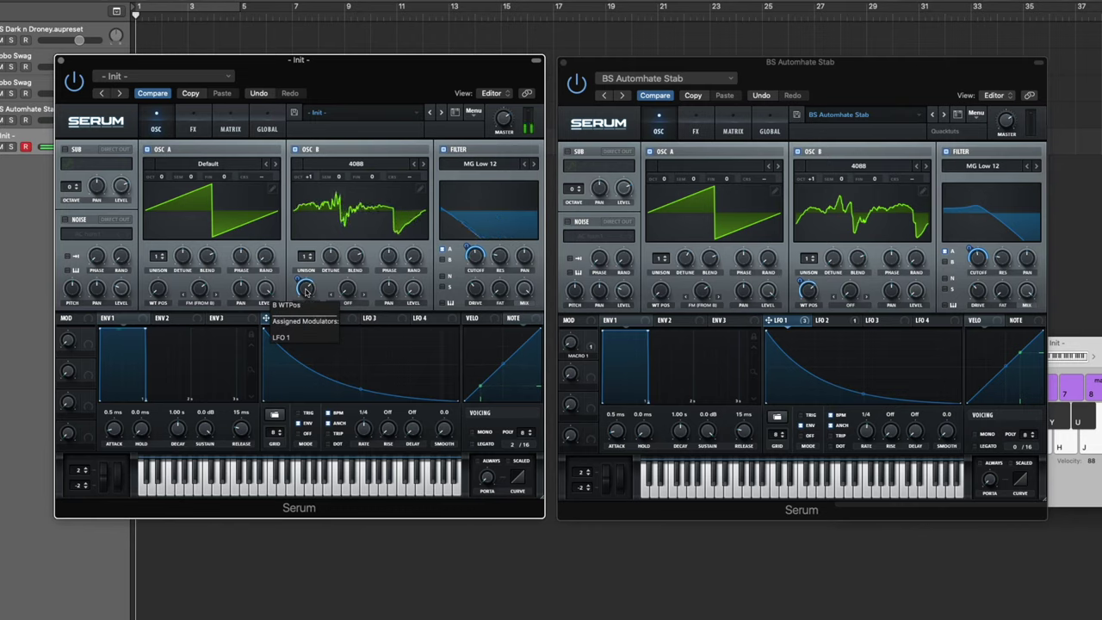
# Step: Bypass the LFO 1 modulator on oscillator B's wavetable position and re-enable it to compare the sound
pyautogui.rightClick(305, 289)
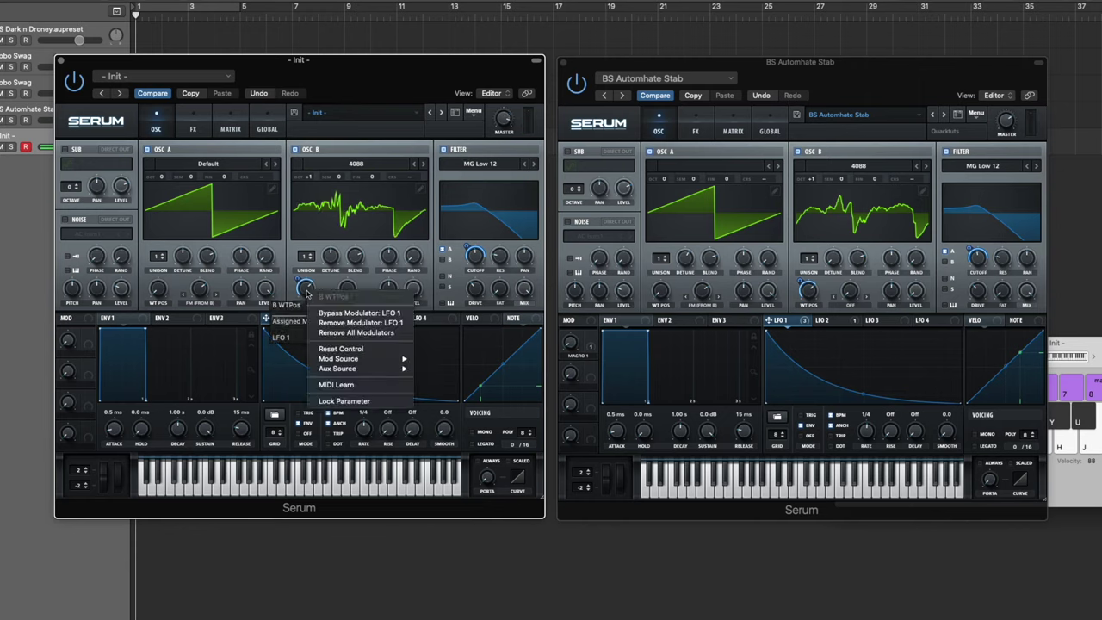
pyautogui.click(348, 314)
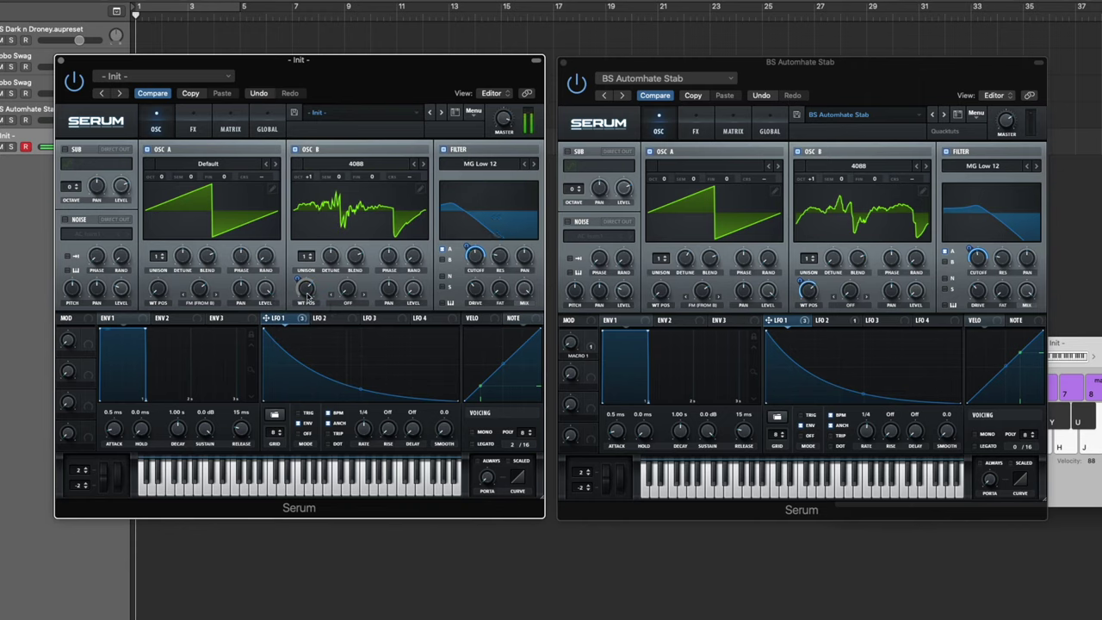
pyautogui.rightClick(308, 292)
pyautogui.click(330, 312)
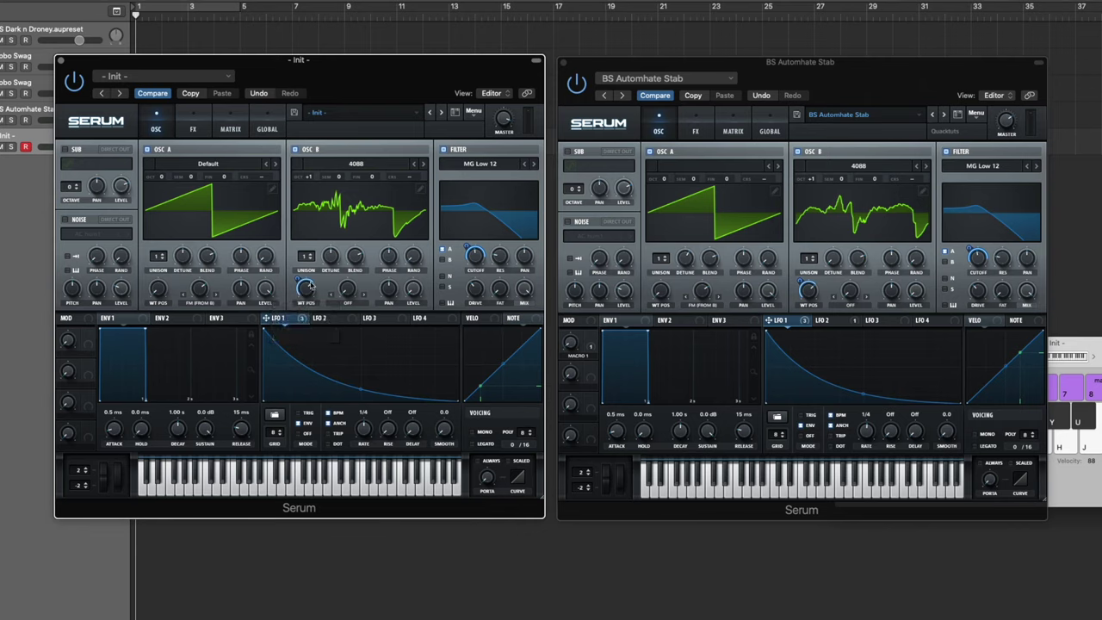
pyautogui.moveTo(308, 284)
# Step: Assign Macro 1 to the cutoff of the Init patch's filter effect with an amount of 3, using the BS Automhate Stab effects as reference
pyautogui.click(197, 119)
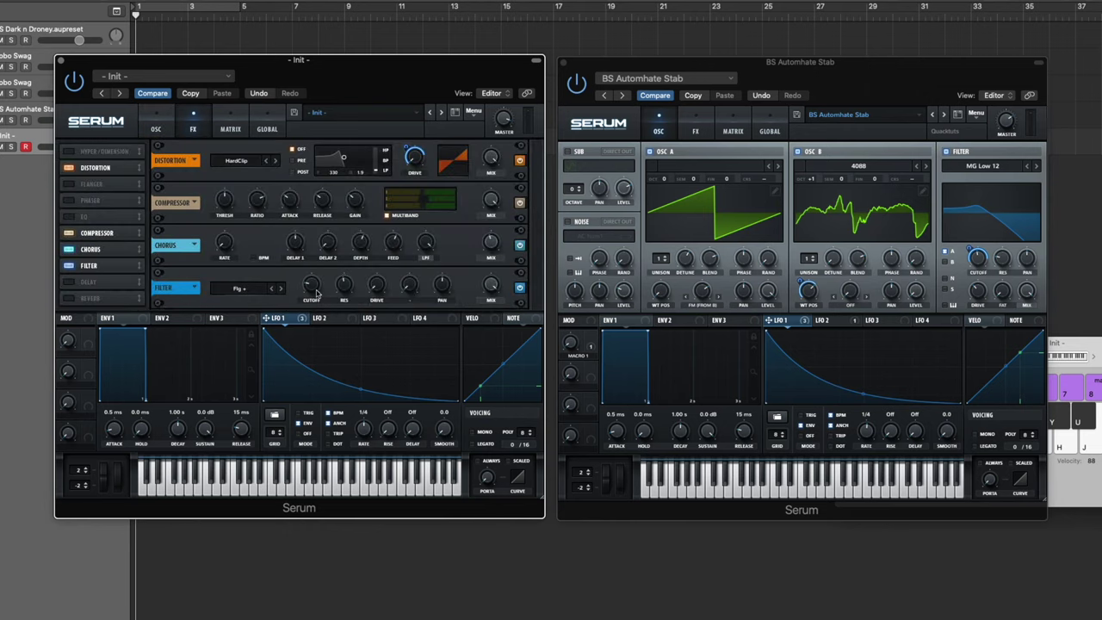
pyautogui.click(697, 126)
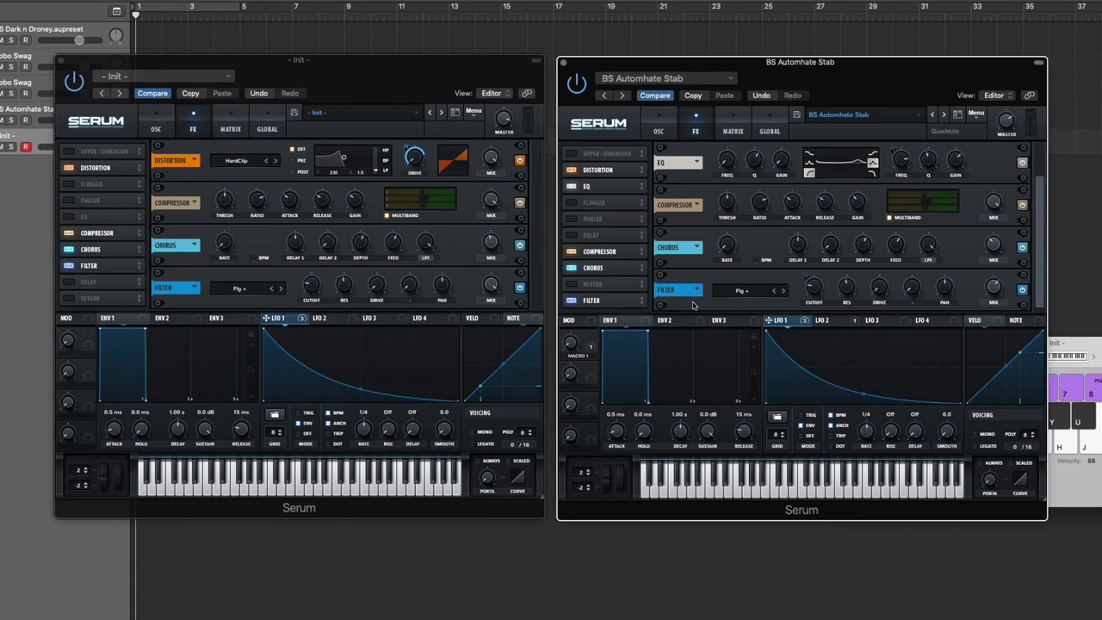
pyautogui.click(88, 337)
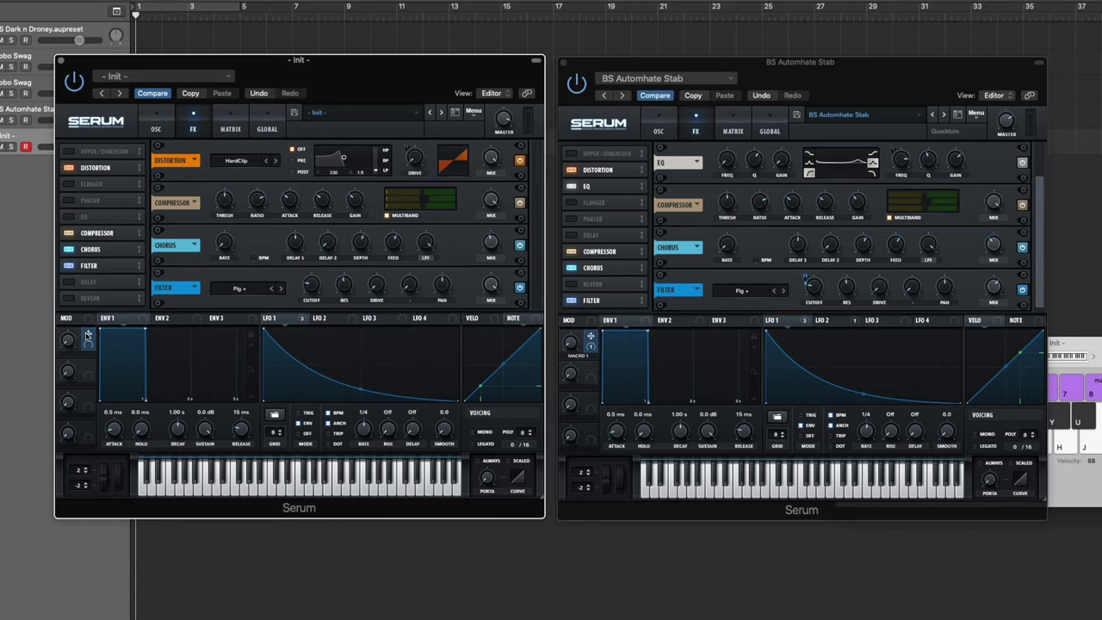
pyautogui.moveTo(307, 285); pyautogui.dragTo(296, 303)
pyautogui.click(806, 276)
pyautogui.moveTo(296, 312); pyautogui.dragTo(296, 315)
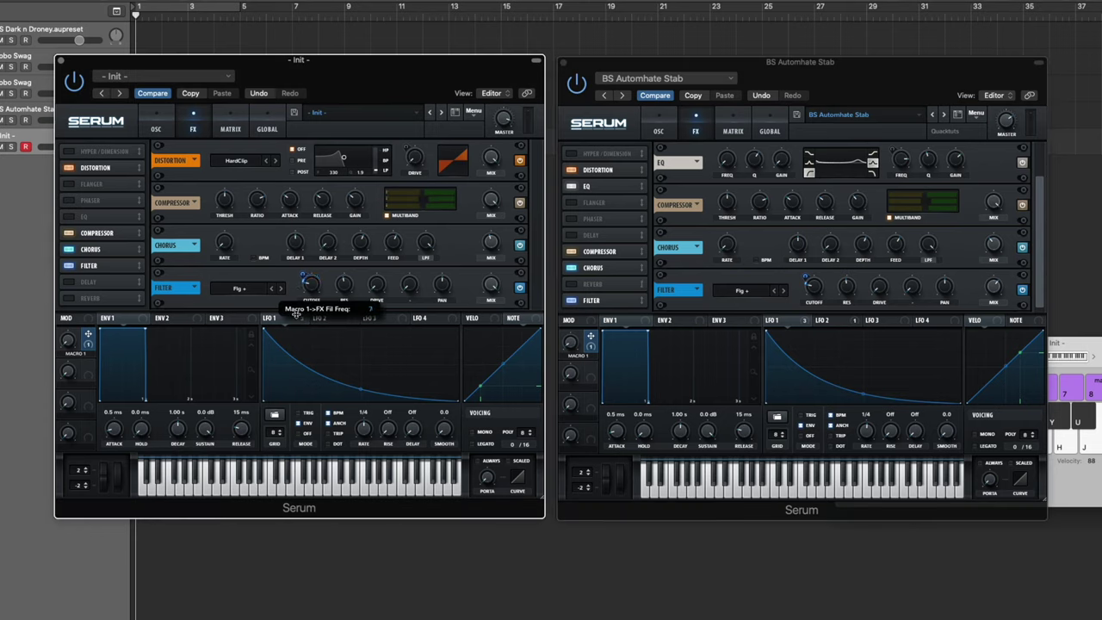
# Step: Compare the Macro 1 knobs of both patches and adjust the Init patch's master volume
pyautogui.click(579, 347)
pyautogui.click(69, 343)
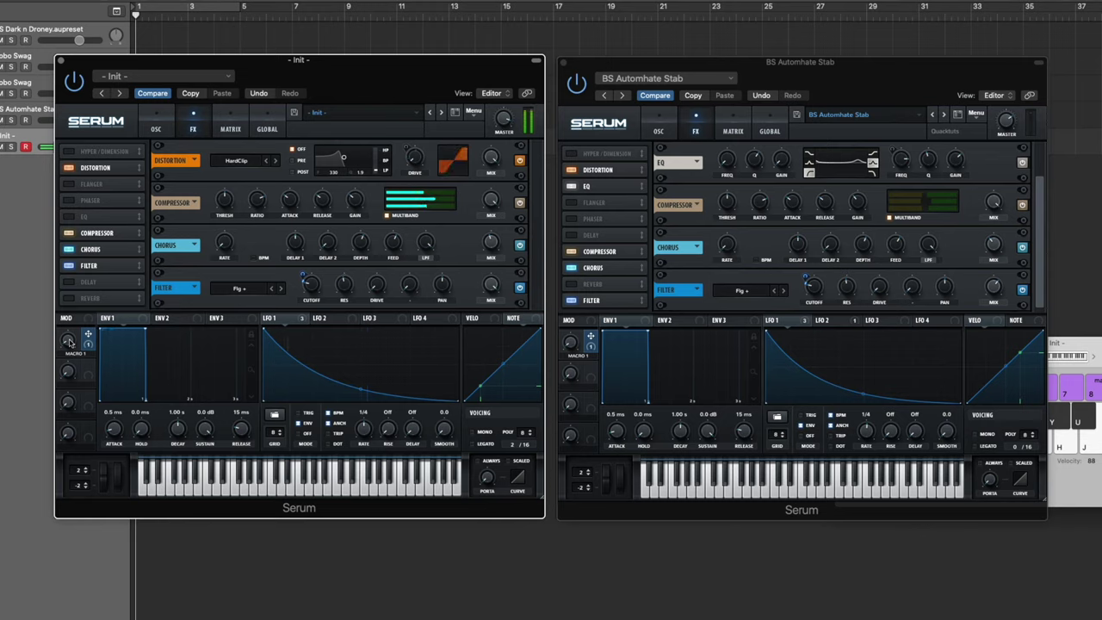
pyautogui.moveTo(503, 120)
pyautogui.mouseDown()
pyautogui.moveTo(506, 130)
pyautogui.moveTo(508, 122)
pyautogui.mouseUp()
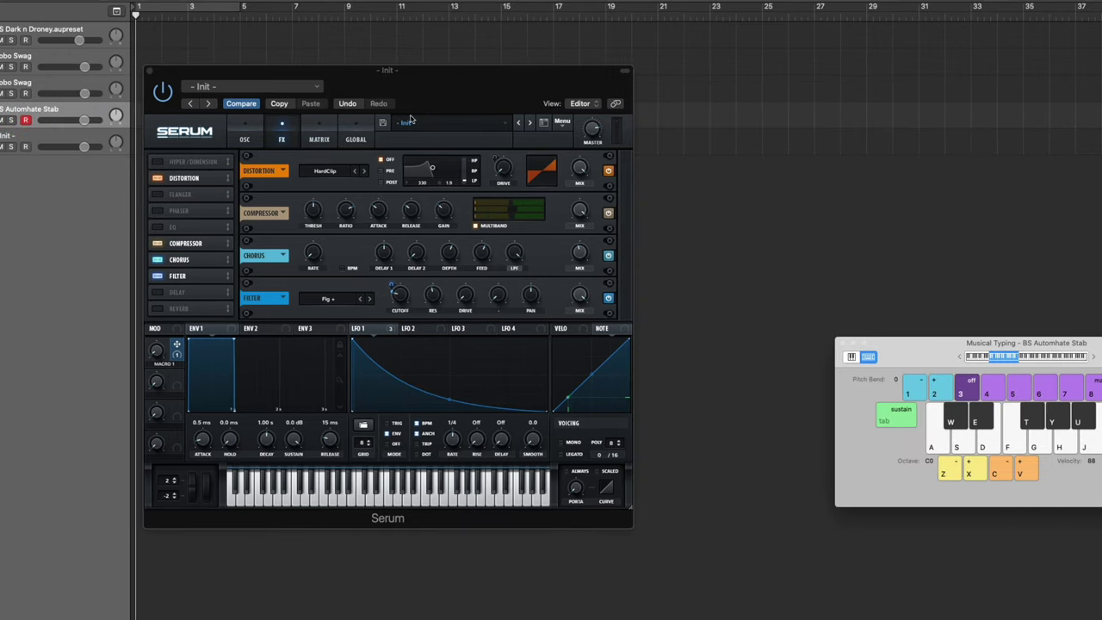
# Step: Set the mix of the Init patch's filter effect to about 61%, record-enable the Init track and play notes
pyautogui.click(257, 141)
pyautogui.click(284, 136)
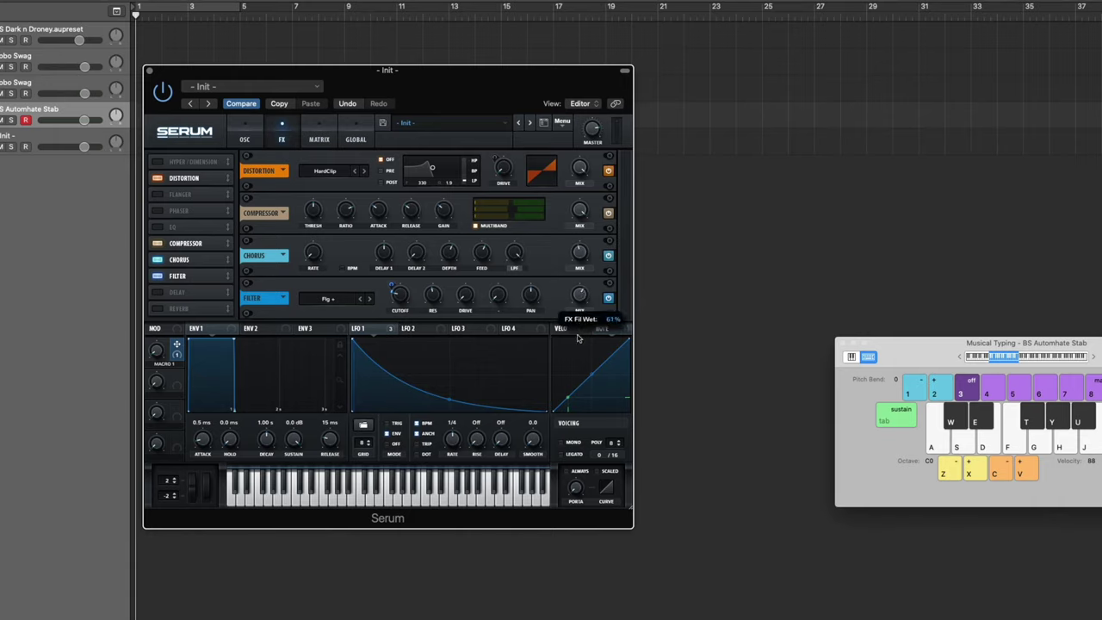
pyautogui.click(22, 141)
pyautogui.press('w')
pyautogui.press('w')
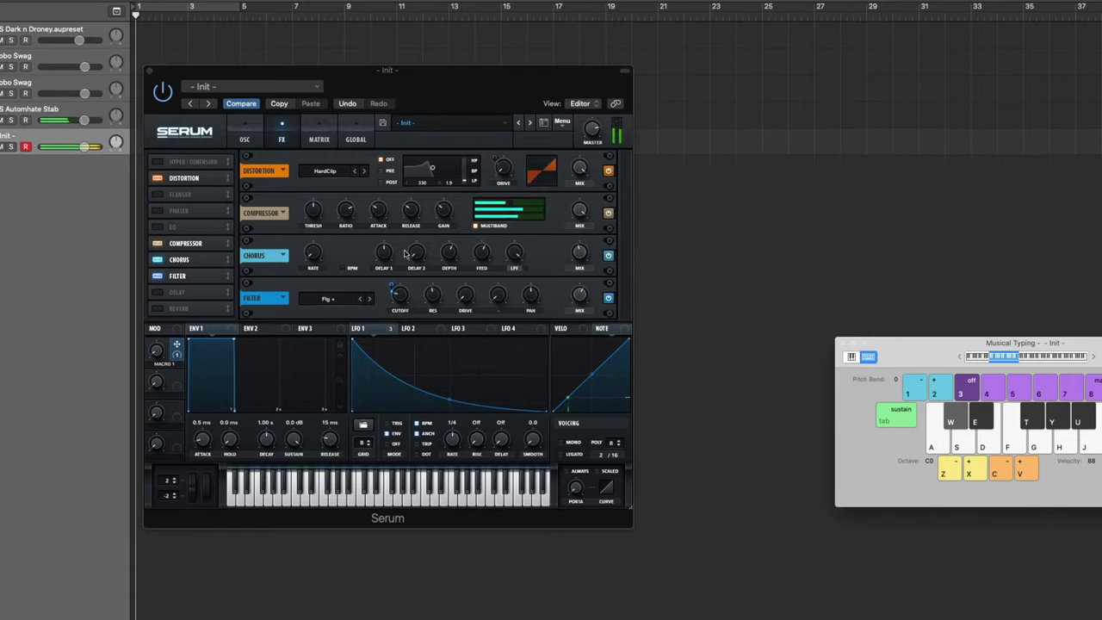
# Step: Compare the filter effect at 100% mix with the reduced mix while playing notes, and restore the reduced mix
pyautogui.click(608, 298)
pyautogui.press('w')
pyautogui.press('w')
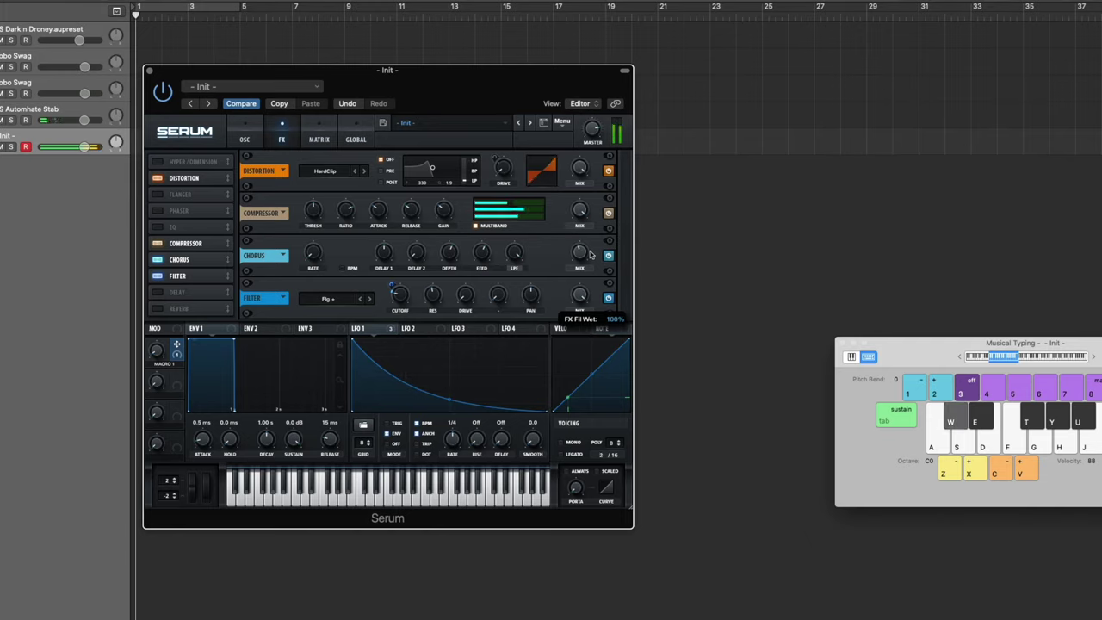
pyautogui.press('w')
pyautogui.press('w')
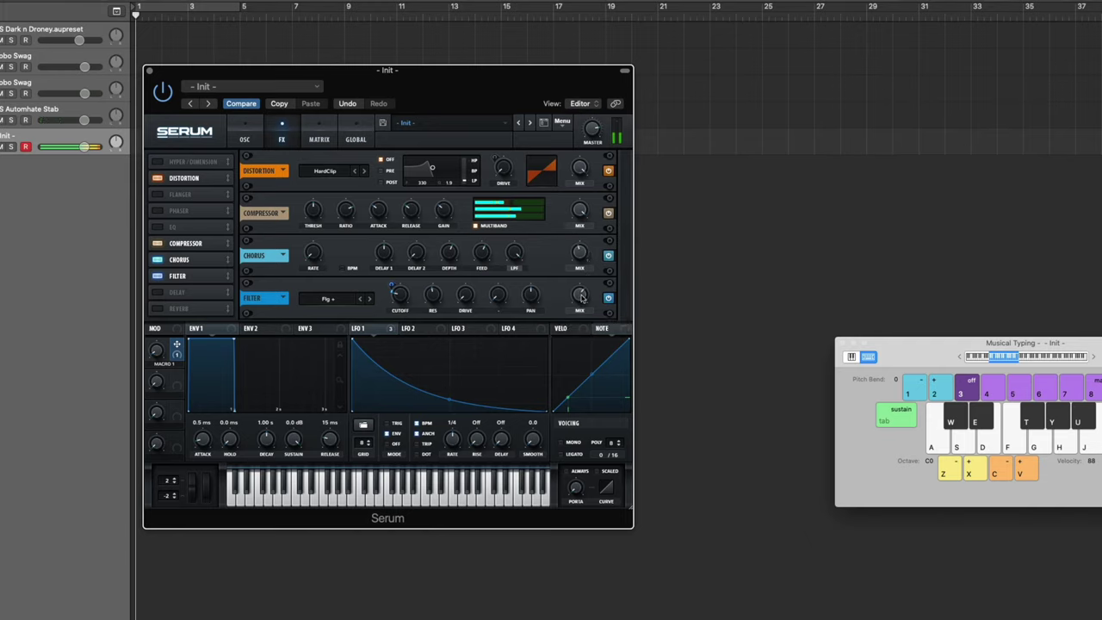
# Step: Enable the FabFilter Pro-Q 2 equalizer on the Init track and audition its low-mid bell cut while playing notes
pyautogui.click(149, 70)
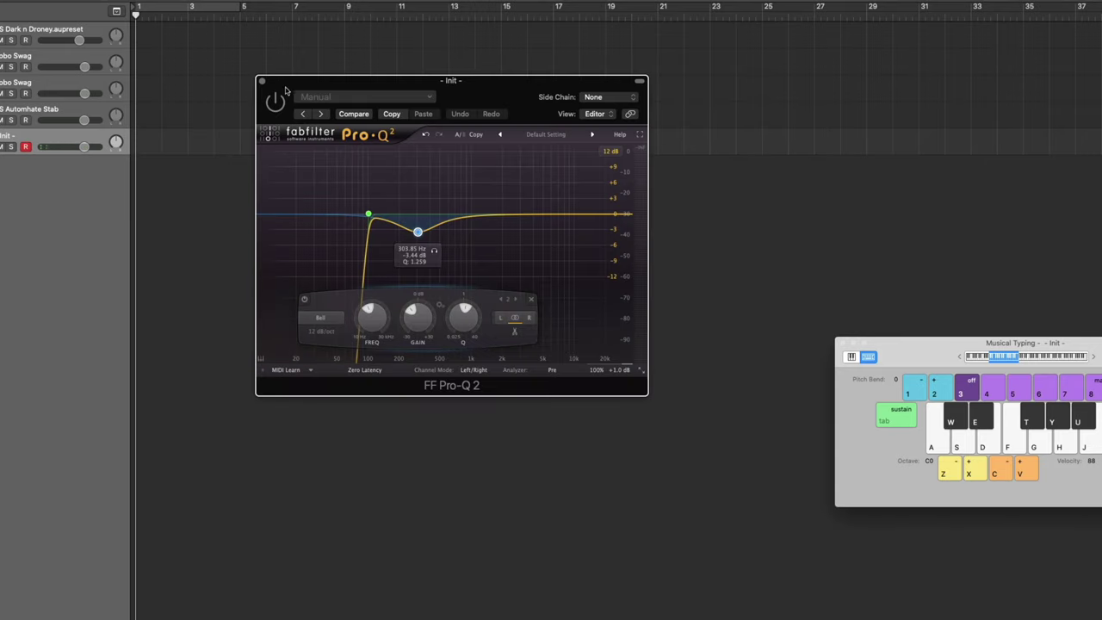
pyautogui.moveTo(384, 79); pyautogui.dragTo(381, 79)
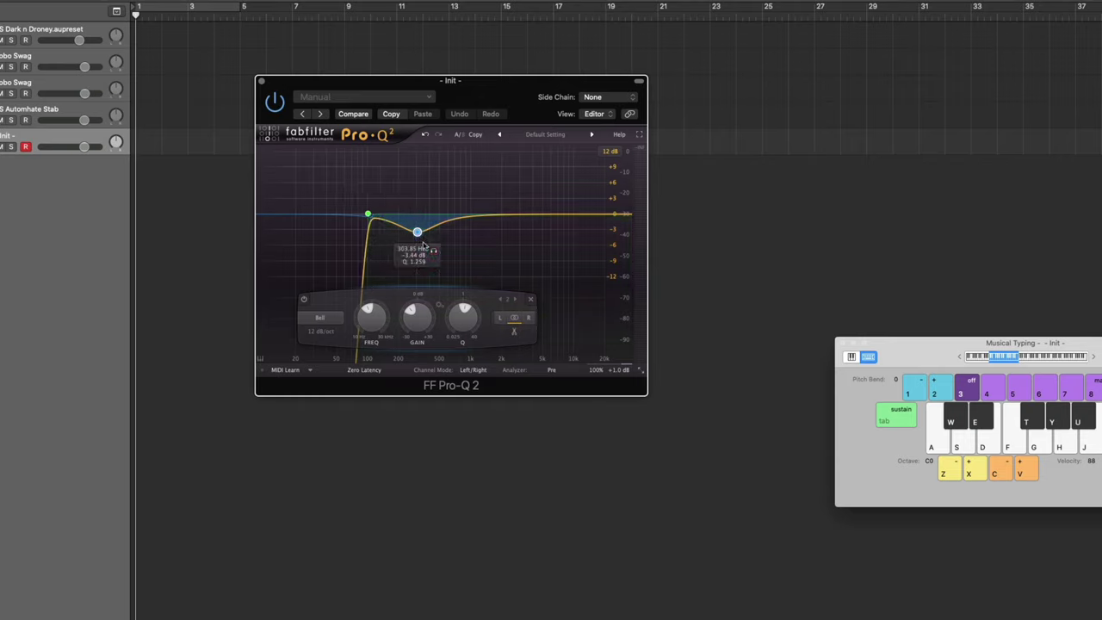
pyautogui.press('w')
pyautogui.press('w')
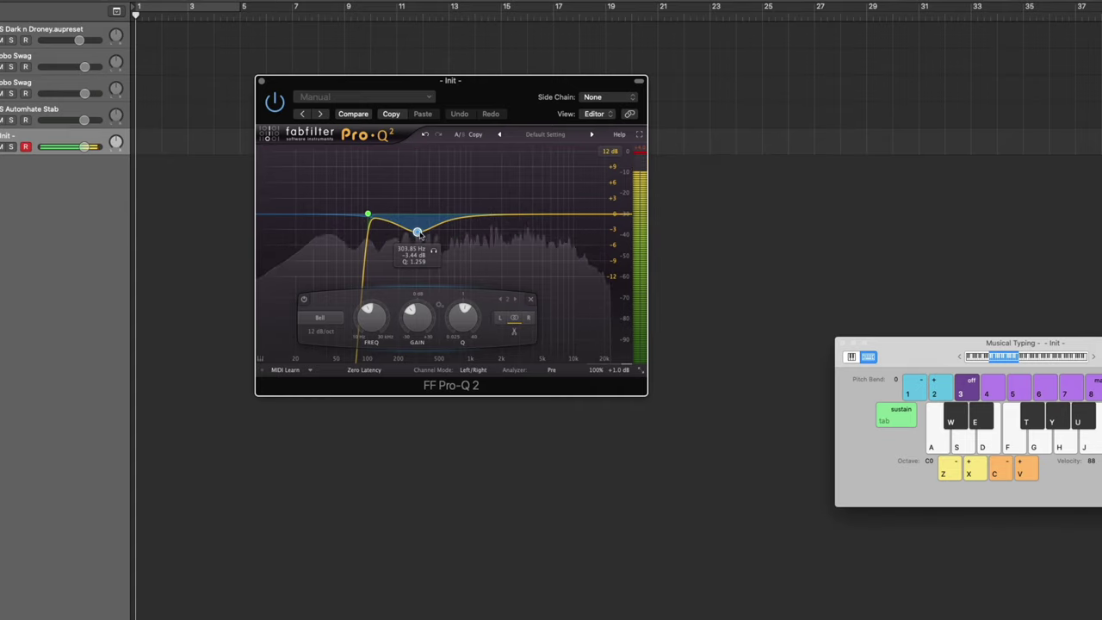
pyautogui.click(434, 252)
pyautogui.press('w')
pyautogui.press('w')
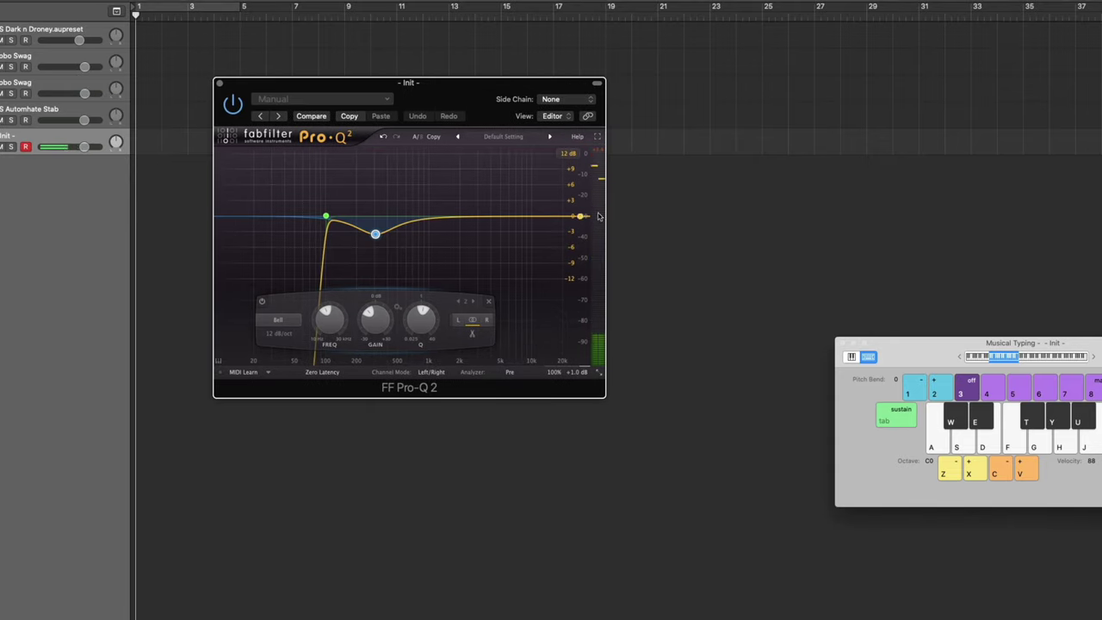
# Step: Lower the Pro-Q 2 output gain to -2.1 dB and play notes to check the output level
pyautogui.moveTo(583, 360)
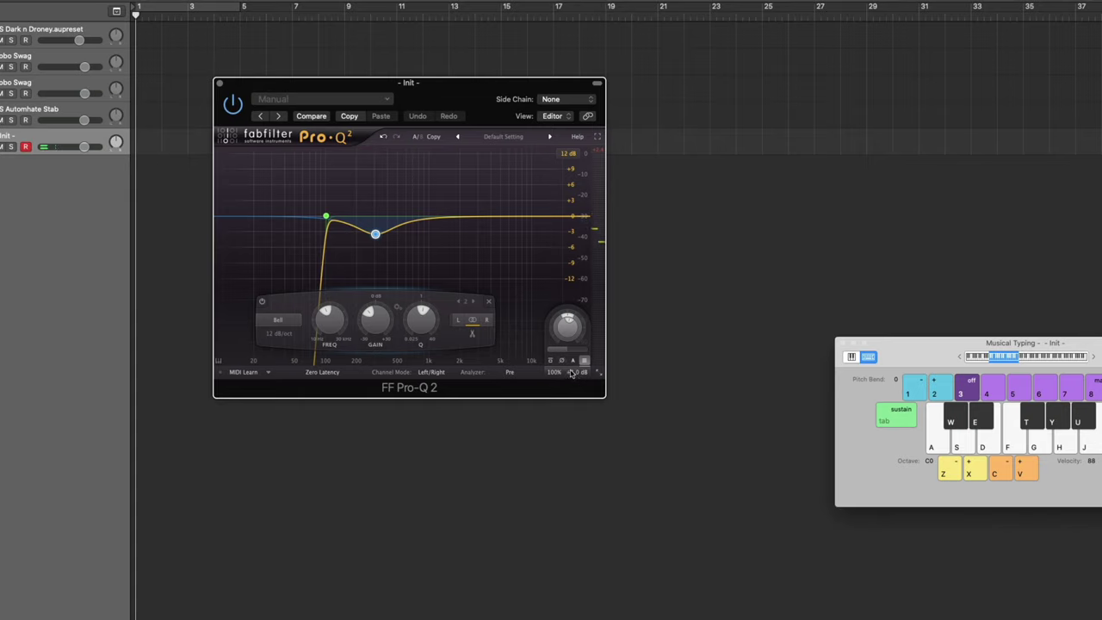
pyautogui.moveTo(567, 328); pyautogui.dragTo(566, 348)
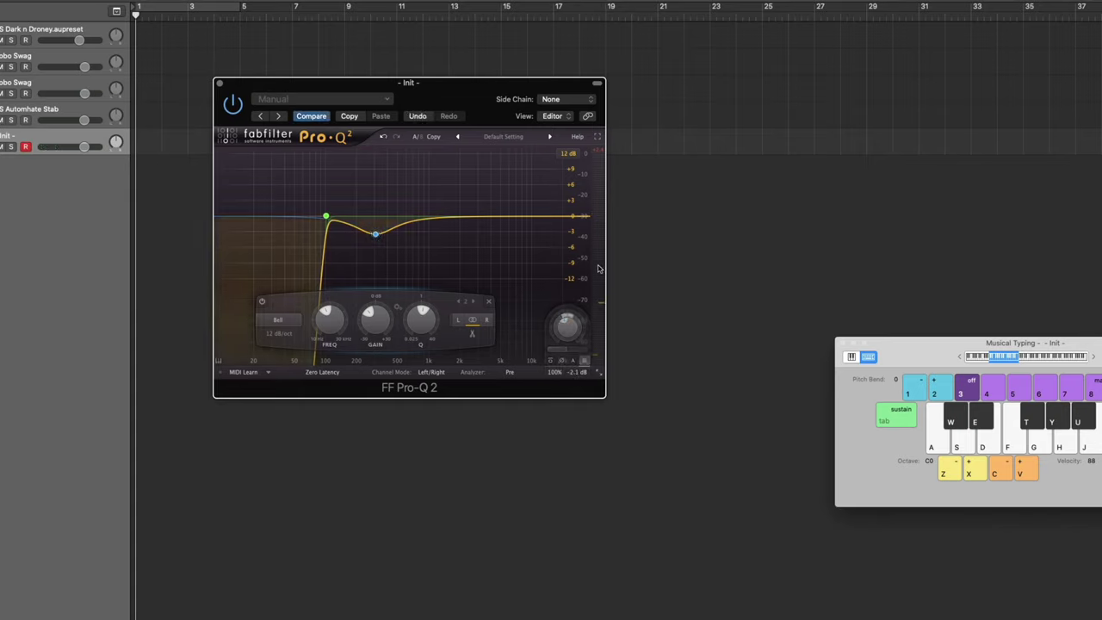
pyautogui.press('e')
pyautogui.press('e')
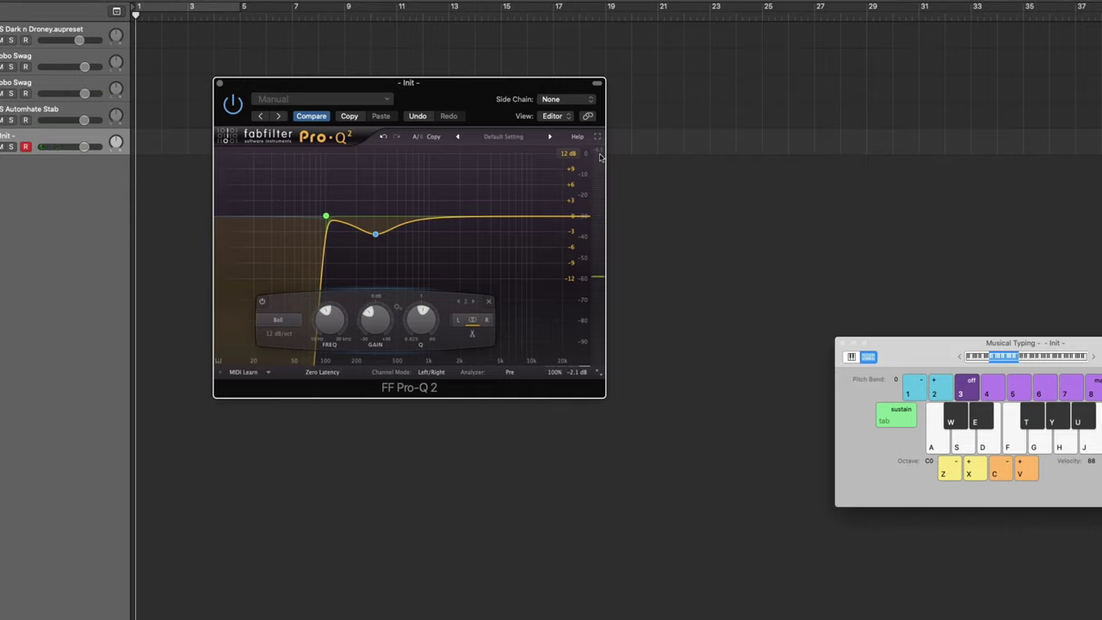
pyautogui.press('e')
pyautogui.press('e')
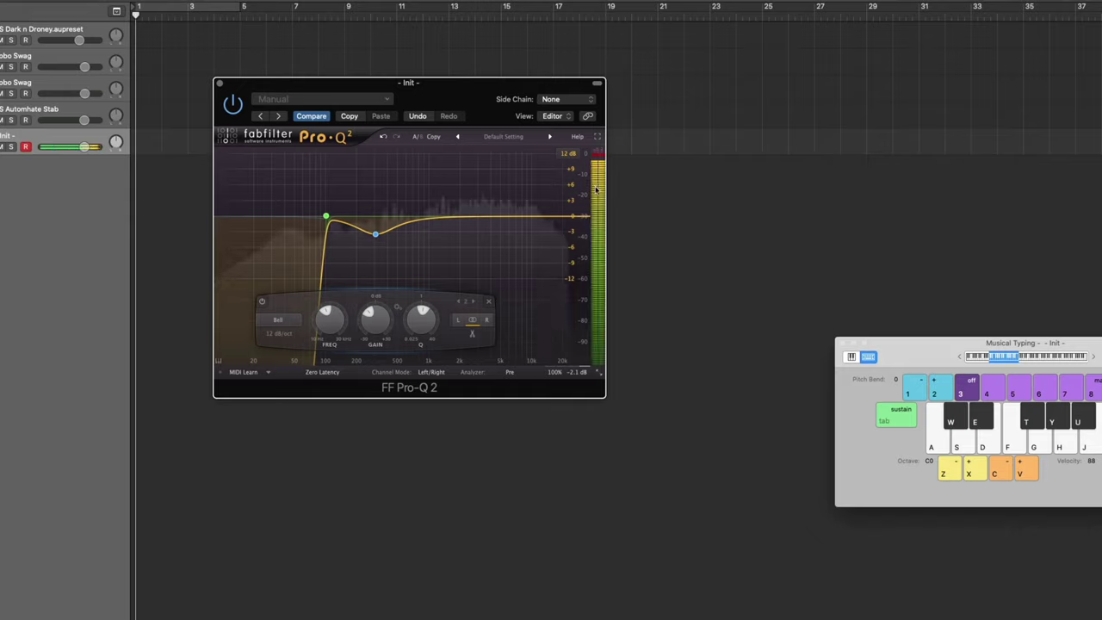
pyautogui.press('e')
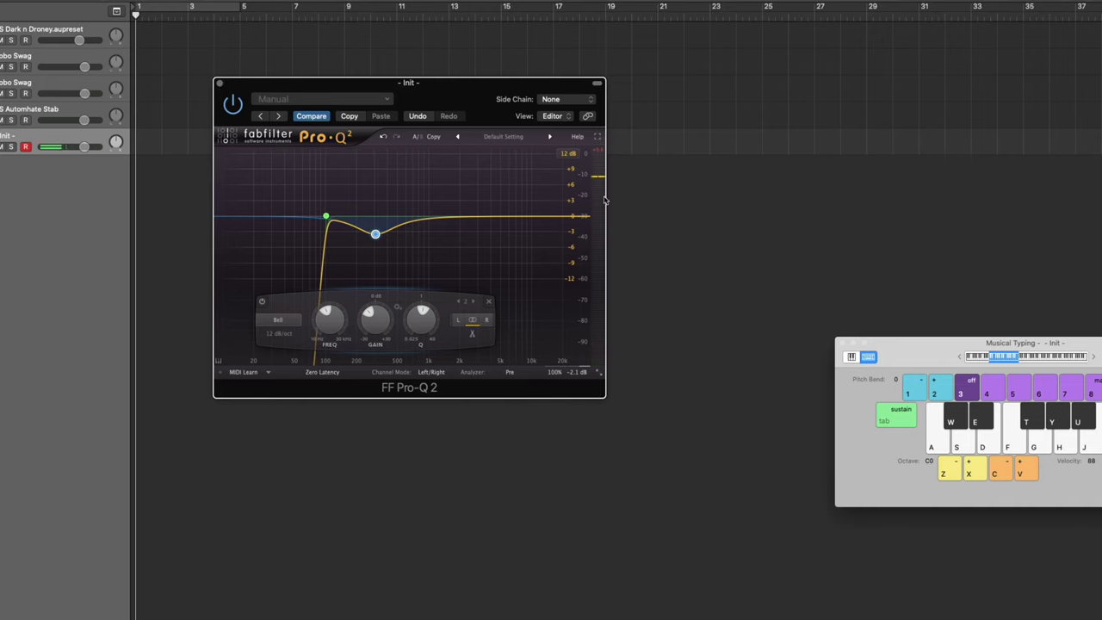
# Step: Play notes to check the Init patch's master level in Serum and the output level in Pro-Q 2
pyautogui.click(220, 84)
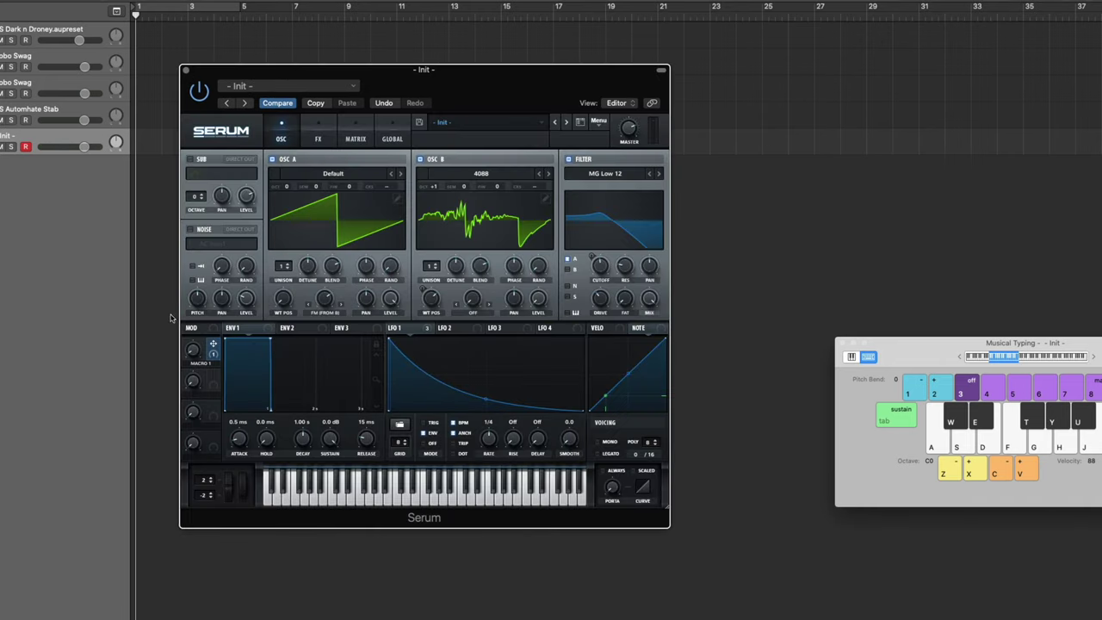
pyautogui.press('e')
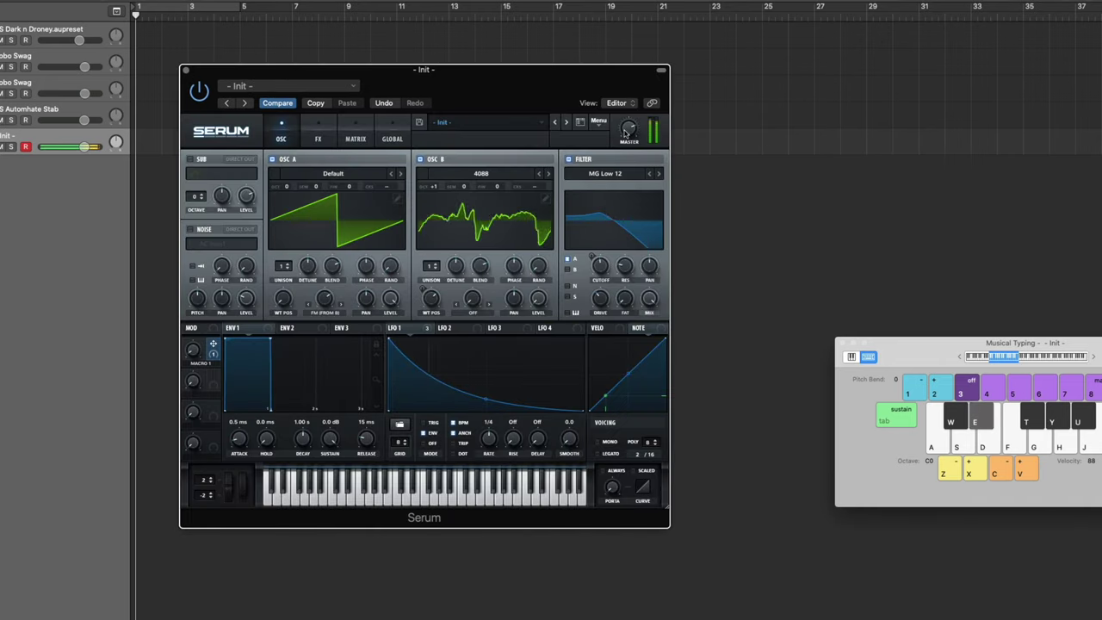
pyautogui.moveTo(626, 132)
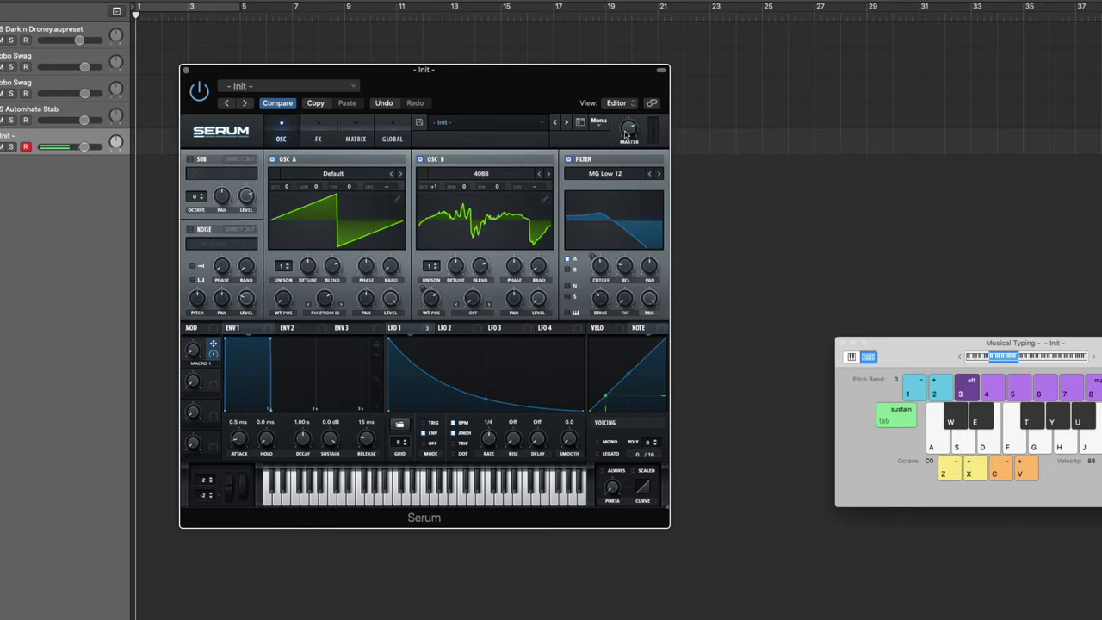
pyautogui.press('e')
pyautogui.press('e')
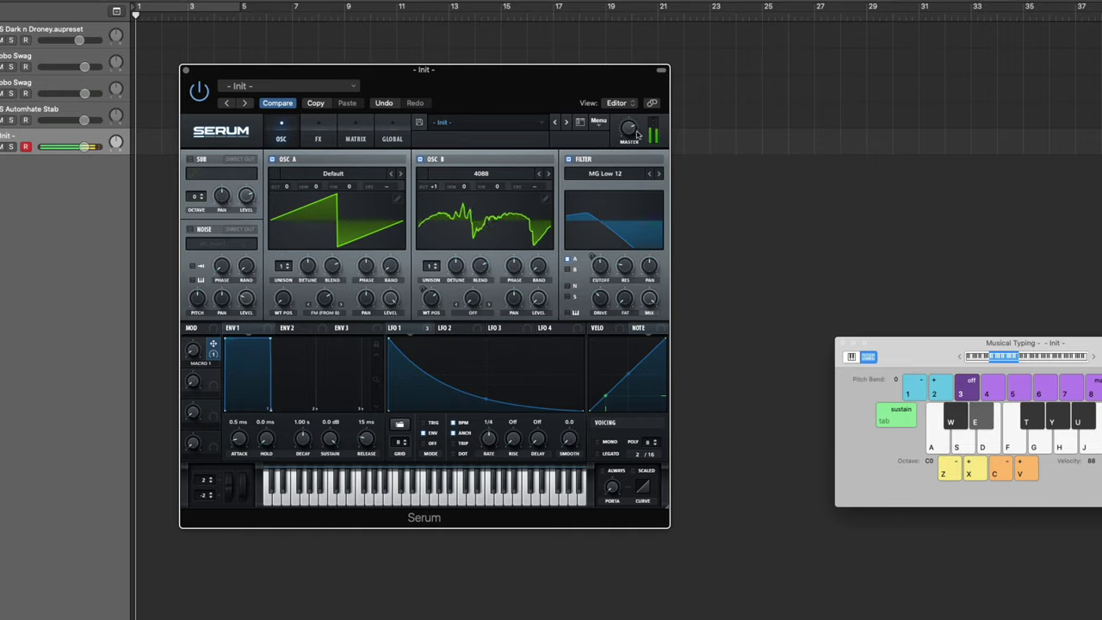
pyautogui.click(186, 70)
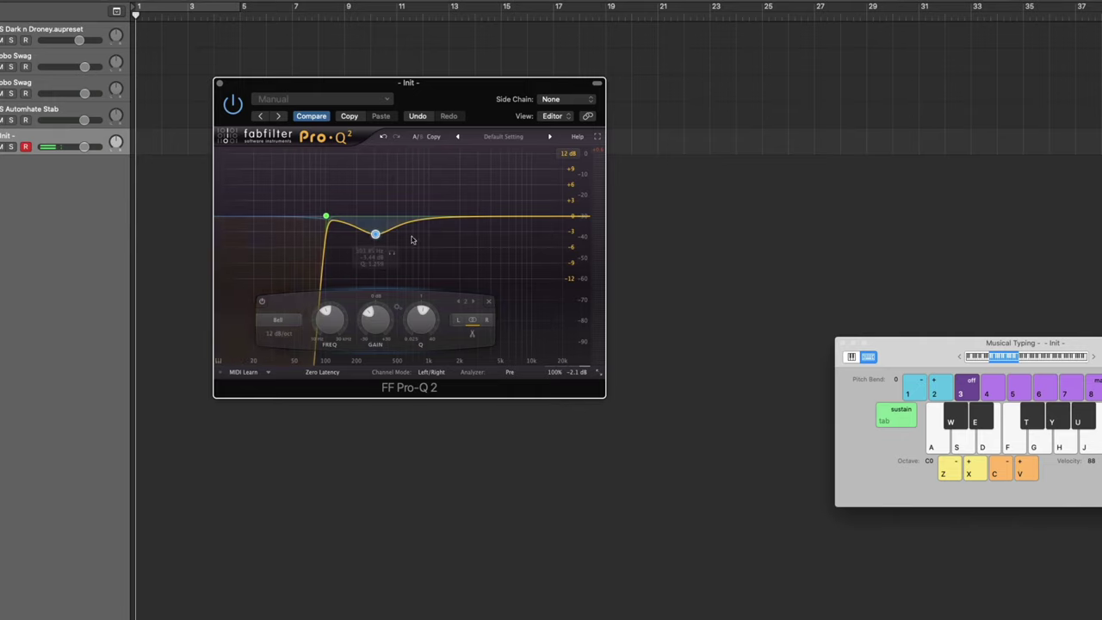
pyautogui.press('e')
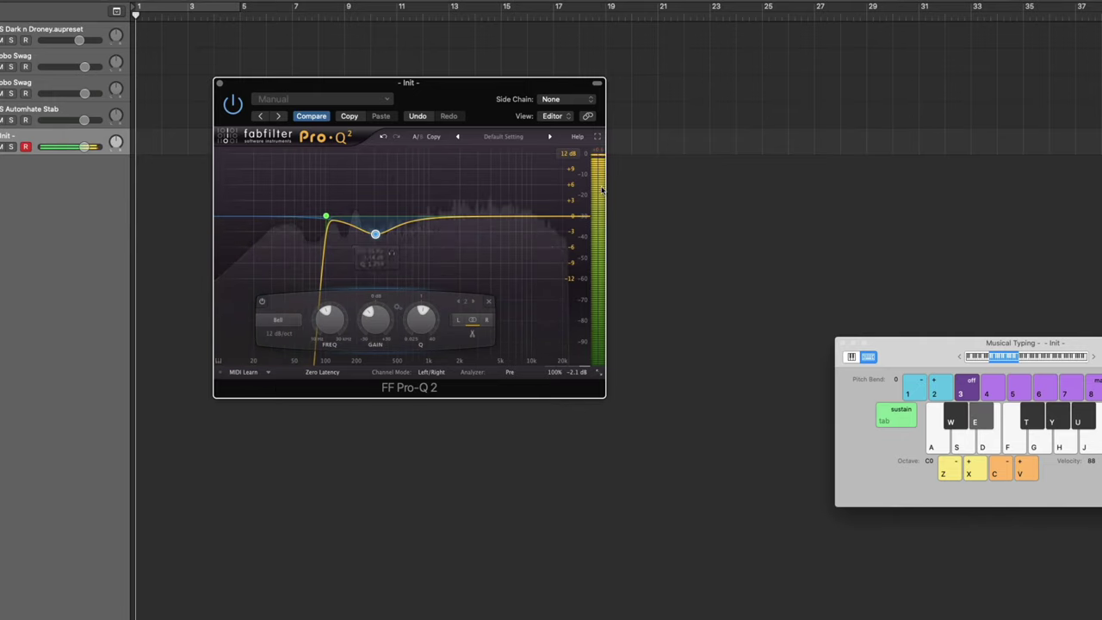
# Step: Finish checking the level in Pro-Q 2, close it, and open the SerumFX plug-in on the Init track
pyautogui.press('e')
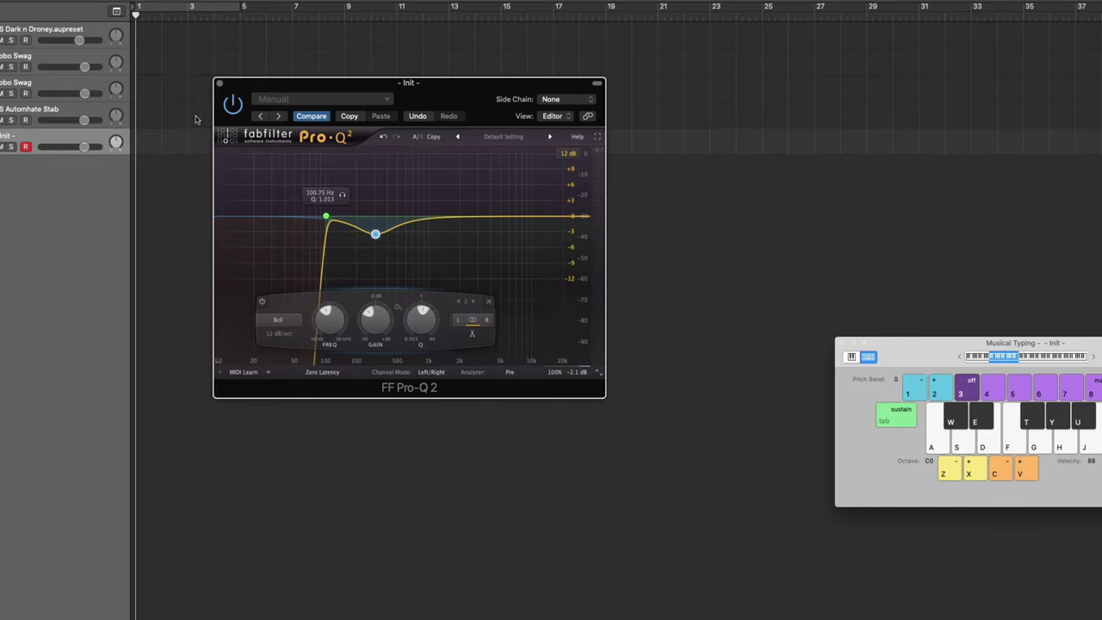
pyautogui.click(219, 83)
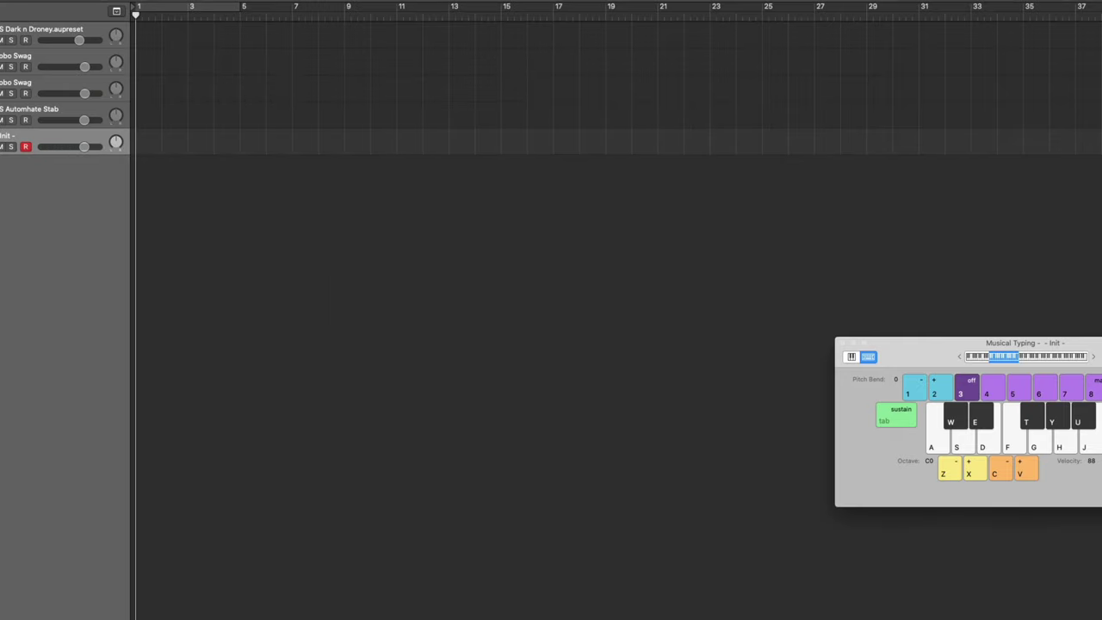
pyautogui.press('v')
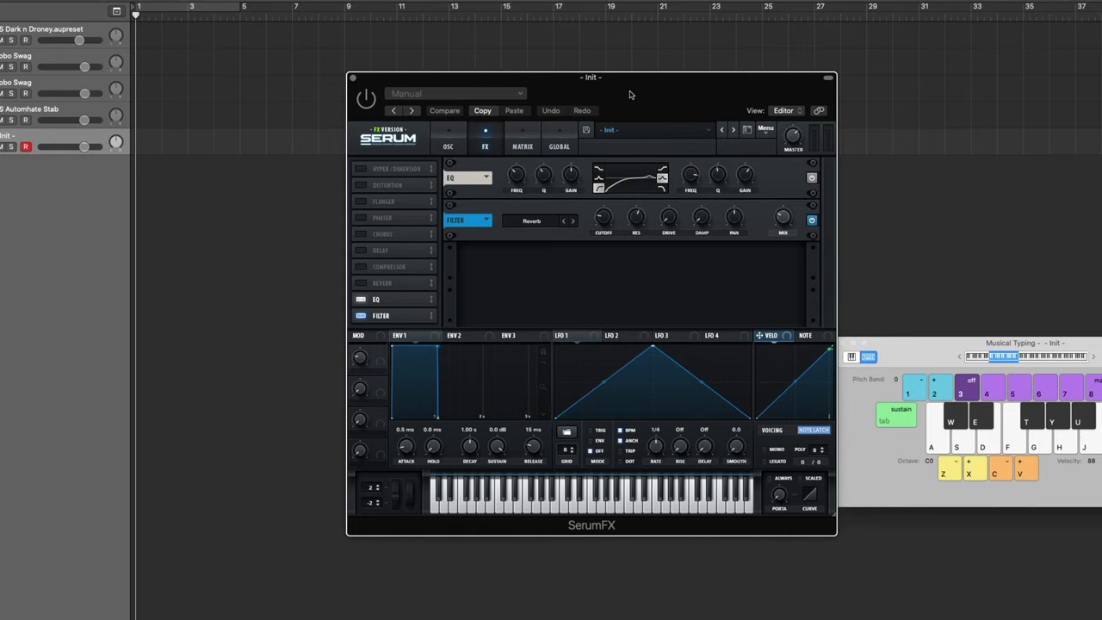
pyautogui.moveTo(629, 93); pyautogui.dragTo(520, 92)
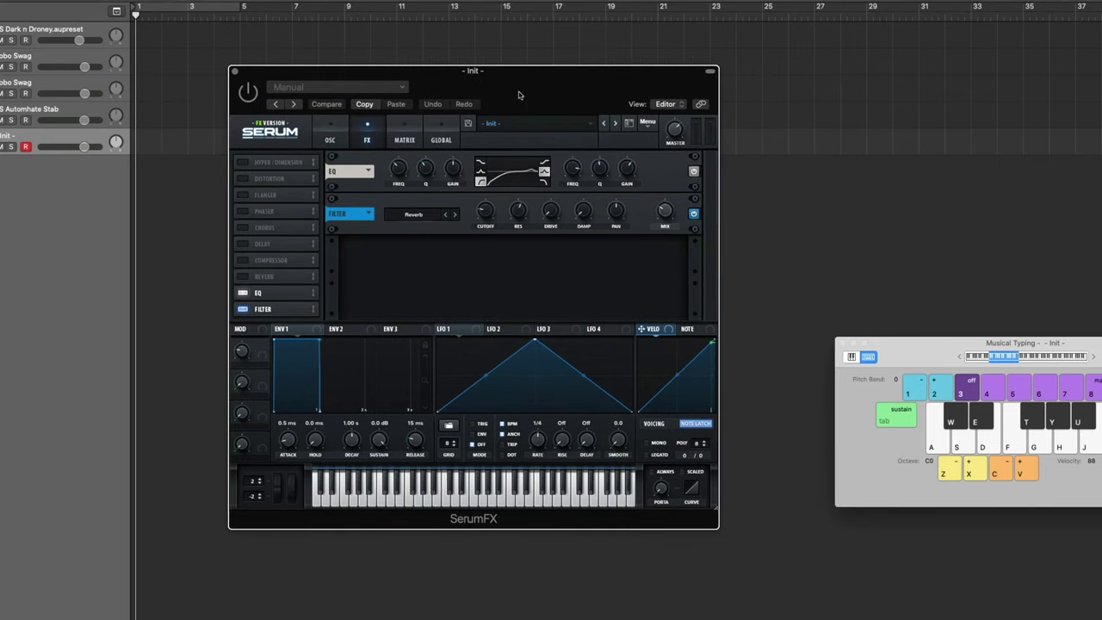
# Step: Enable SerumFX and play notes to compare the Init patch without and with the effect
pyautogui.press('e')
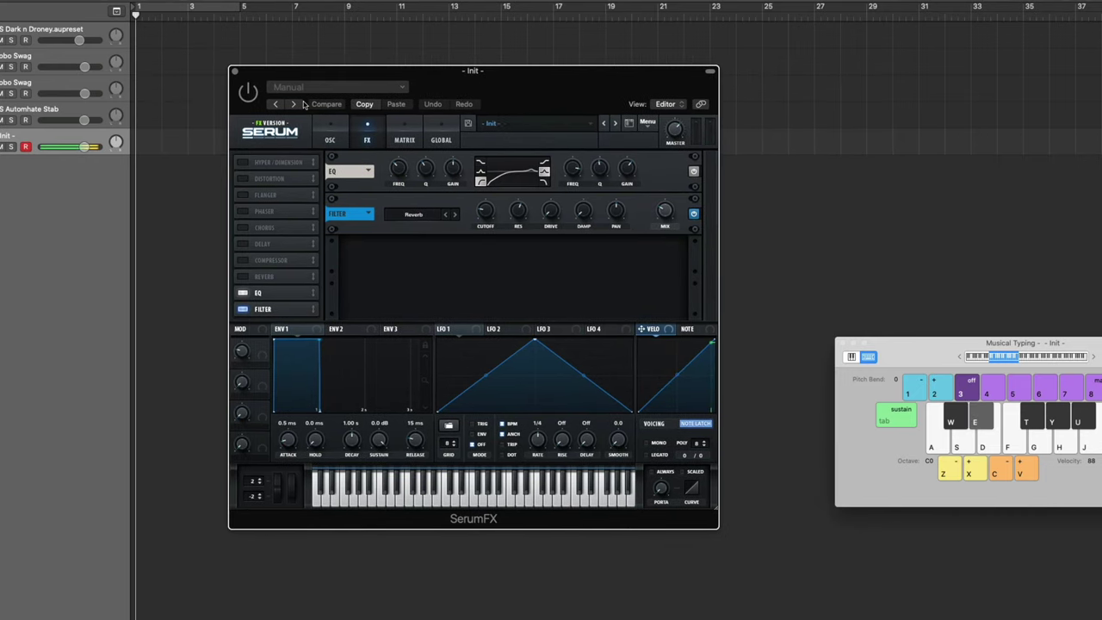
pyautogui.press('e')
pyautogui.press('e')
pyautogui.press('e')
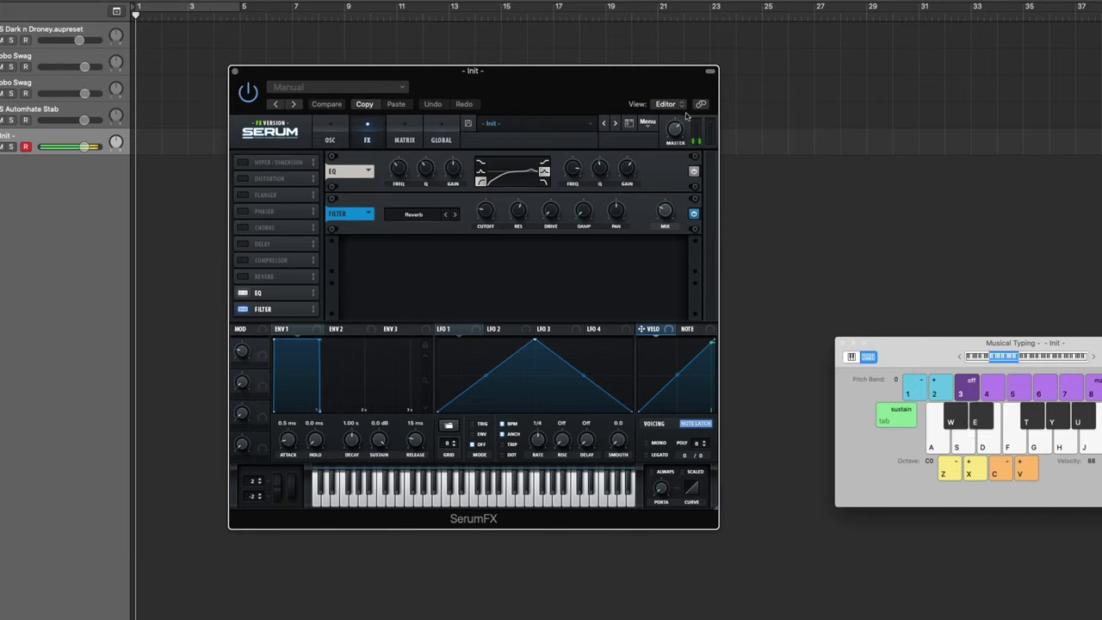
pyautogui.press('w')
pyautogui.press('w')
pyautogui.press('e')
pyautogui.press('e')
pyautogui.press('e')
pyautogui.press('e')
# Step: Raise the SerumFX Reverb filter's mix to full with the EQ bypassed, and play notes to hear the filter alone
pyautogui.moveTo(663, 215); pyautogui.dragTo(665, 210)
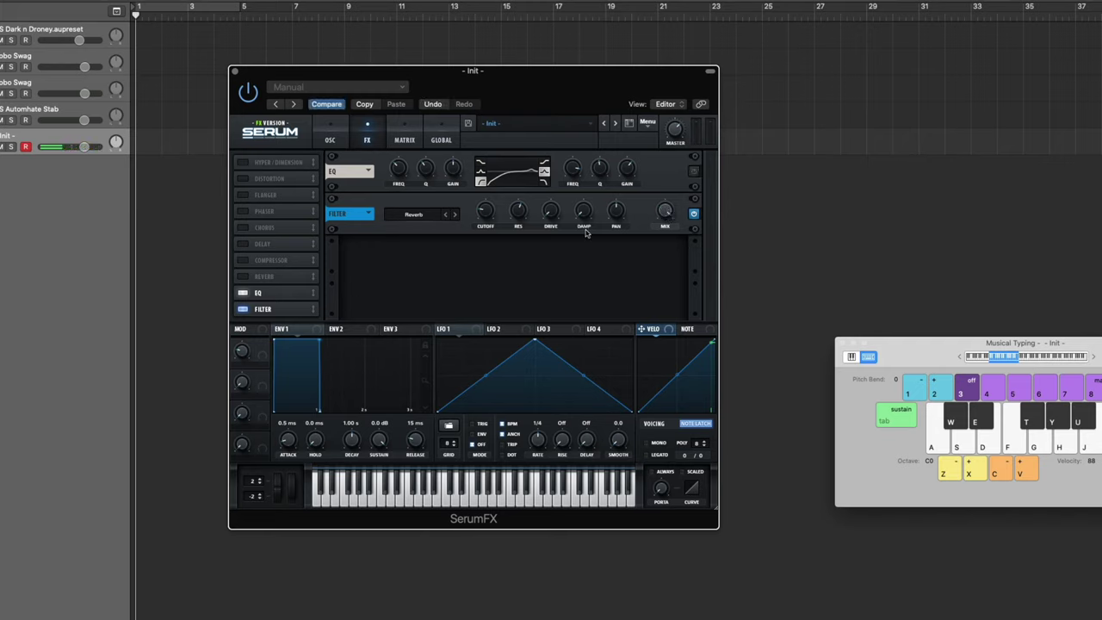
pyautogui.press('e')
pyautogui.press('e')
pyautogui.press('e')
pyautogui.press('e')
pyautogui.press('e')
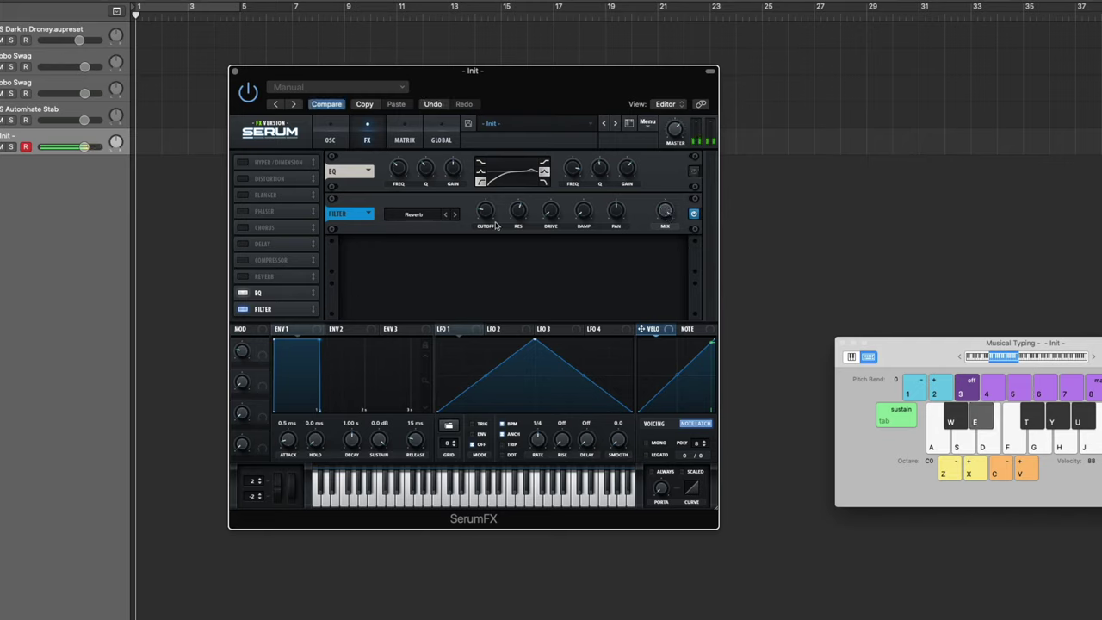
pyautogui.press('e')
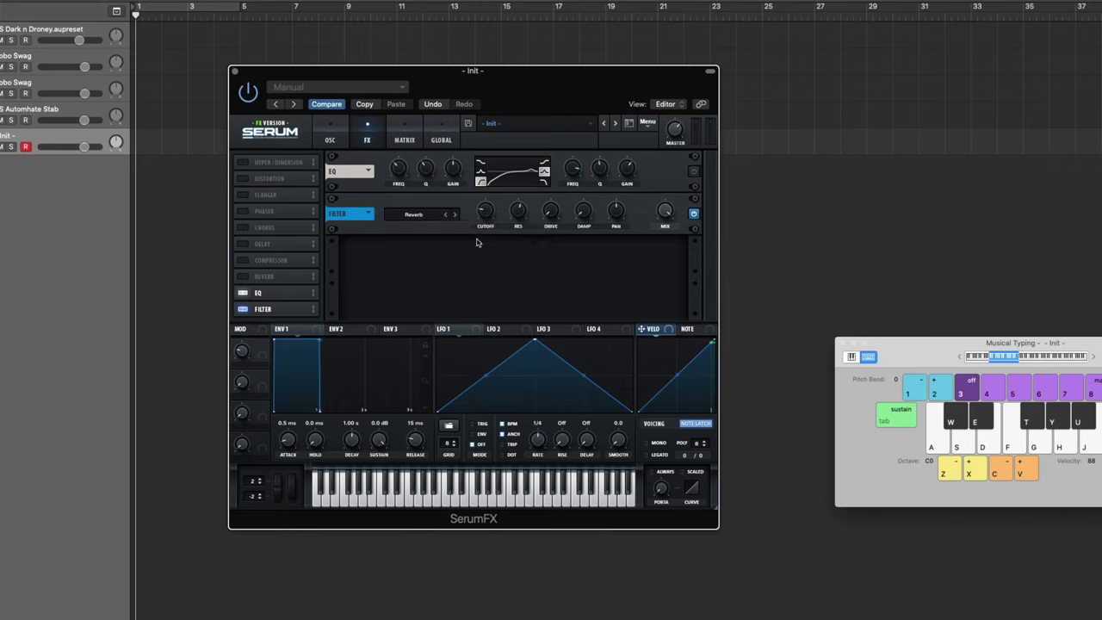
# Step: Lower the SerumFX Reverb filter's mix again while playing notes to blend in the dry signal
pyautogui.press('e')
pyautogui.press('e')
pyautogui.press('e')
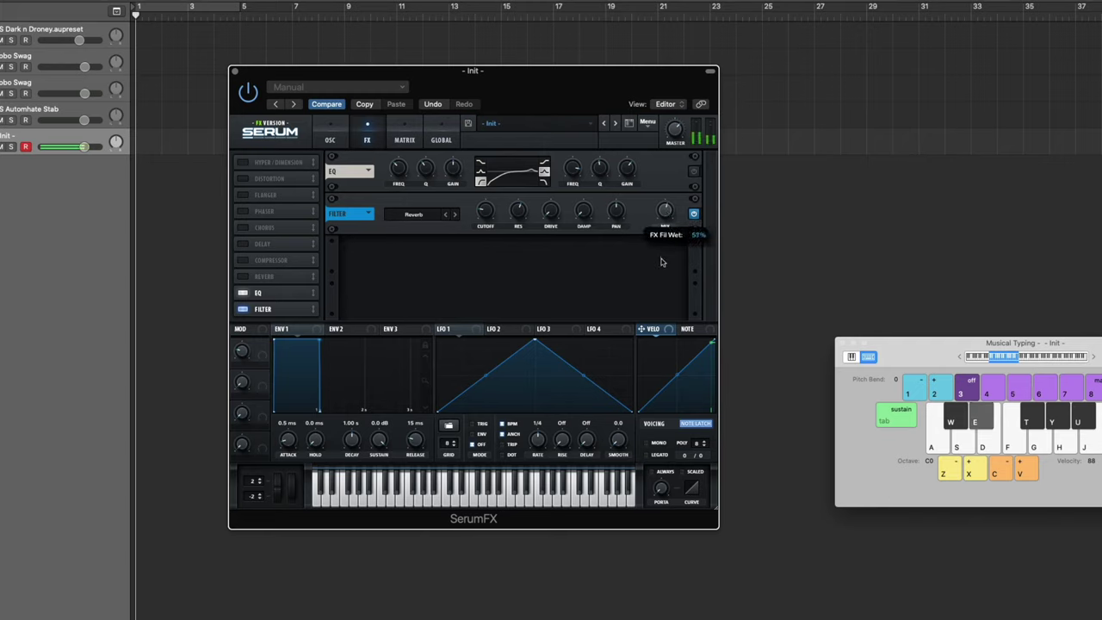
pyautogui.press('e')
pyautogui.moveTo(664, 210); pyautogui.dragTo(665, 234)
pyautogui.press('e')
pyautogui.press('e')
pyautogui.press('e')
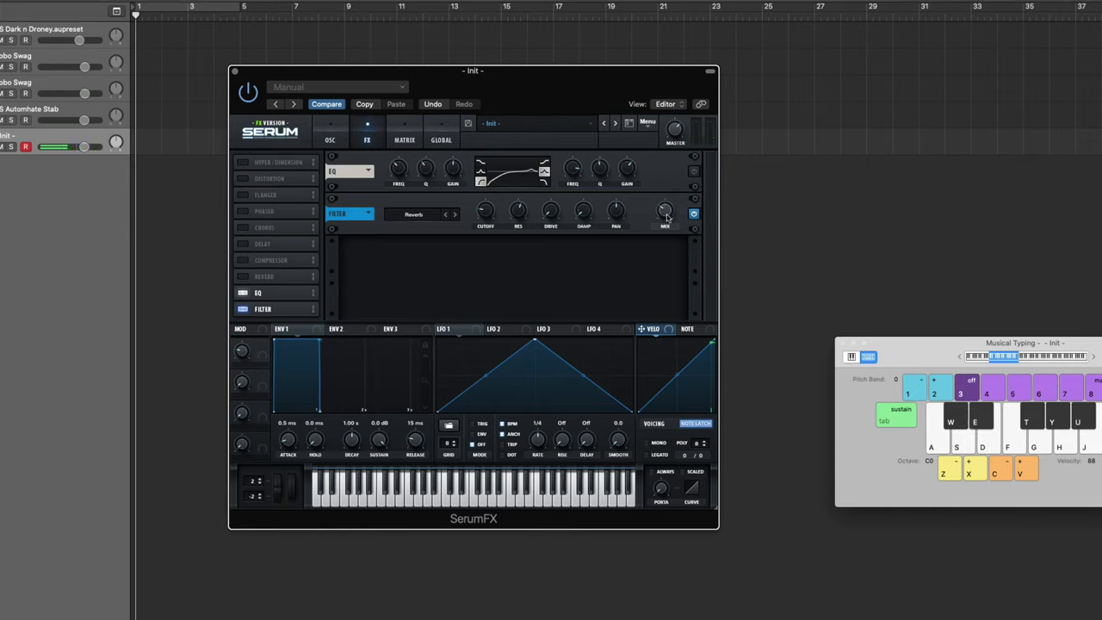
# Step: Check the Reverb filter's cutoff and resonance and audition the SerumFX EQ's low-cut band with notes
pyautogui.moveTo(488, 215)
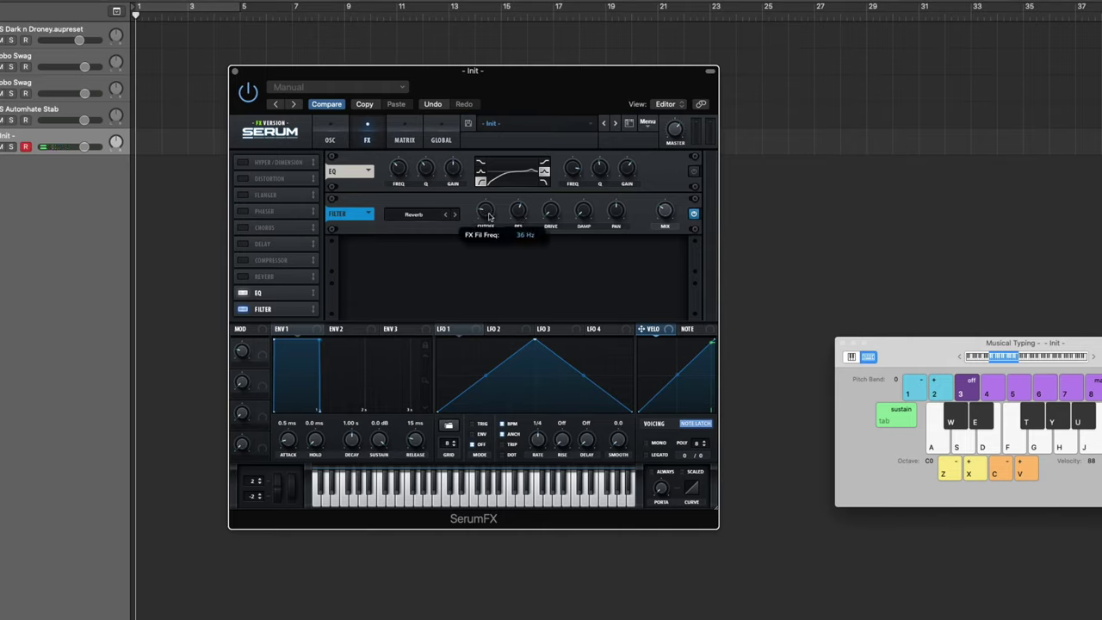
pyautogui.moveTo(523, 213)
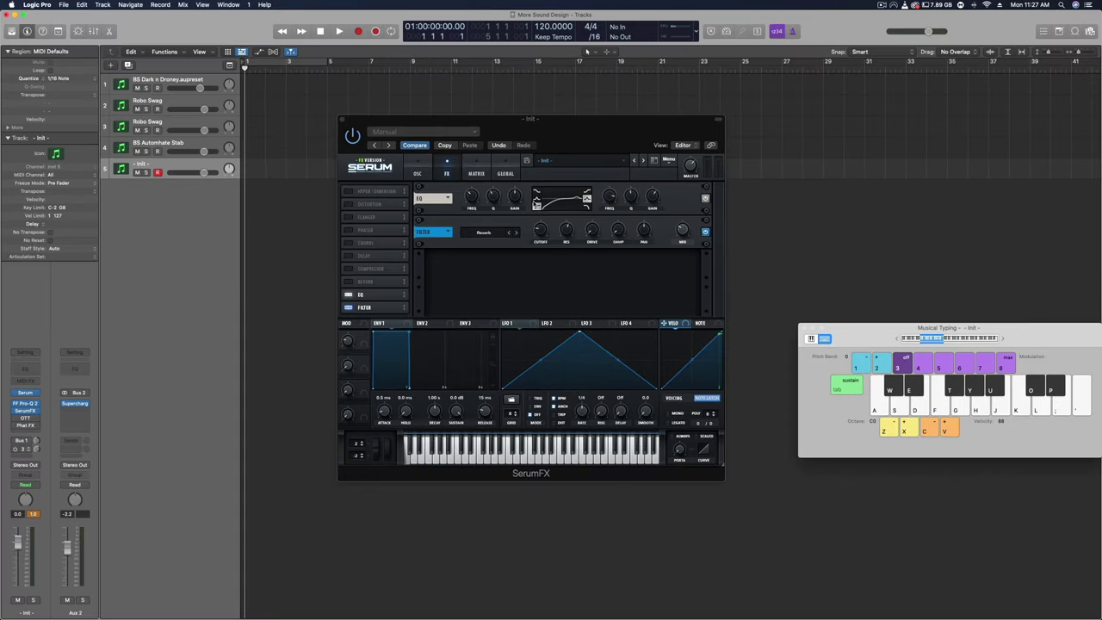
pyautogui.click(535, 205)
pyautogui.press('e')
pyautogui.press('e')
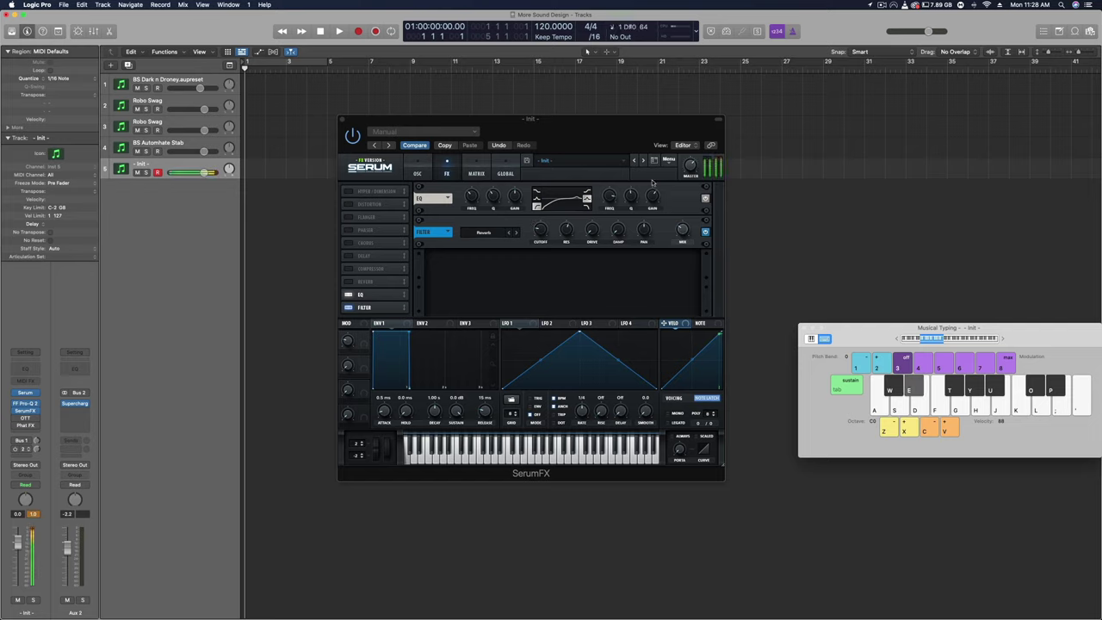
# Step: Set the SerumFX master volume to 61% and play a note to check the track's output level
pyautogui.click(689, 167)
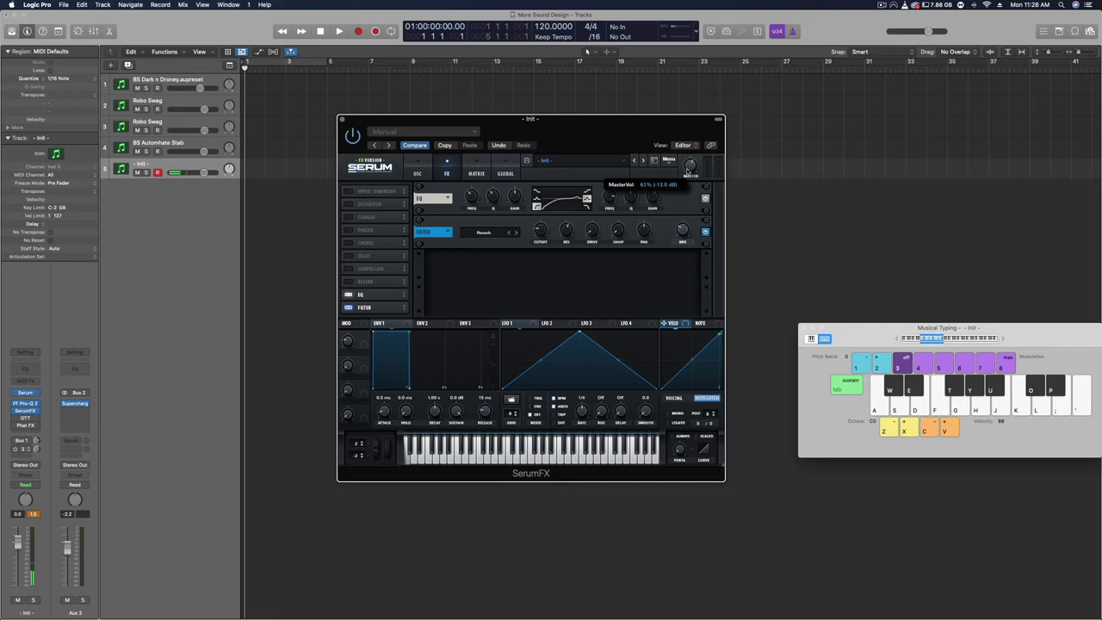
pyautogui.press('e')
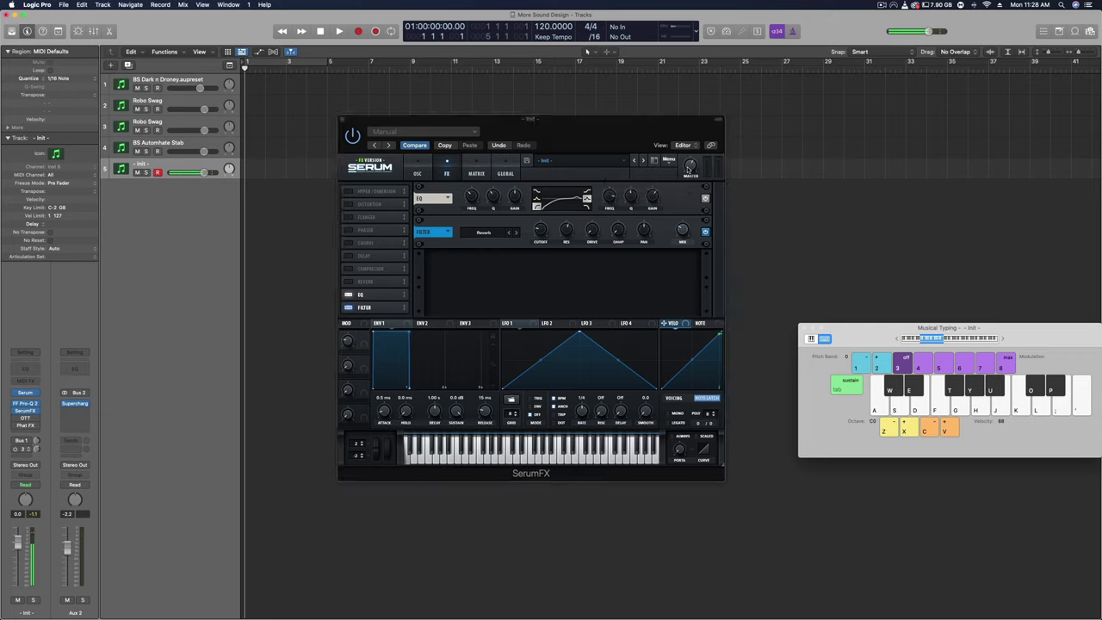
pyautogui.click(688, 168)
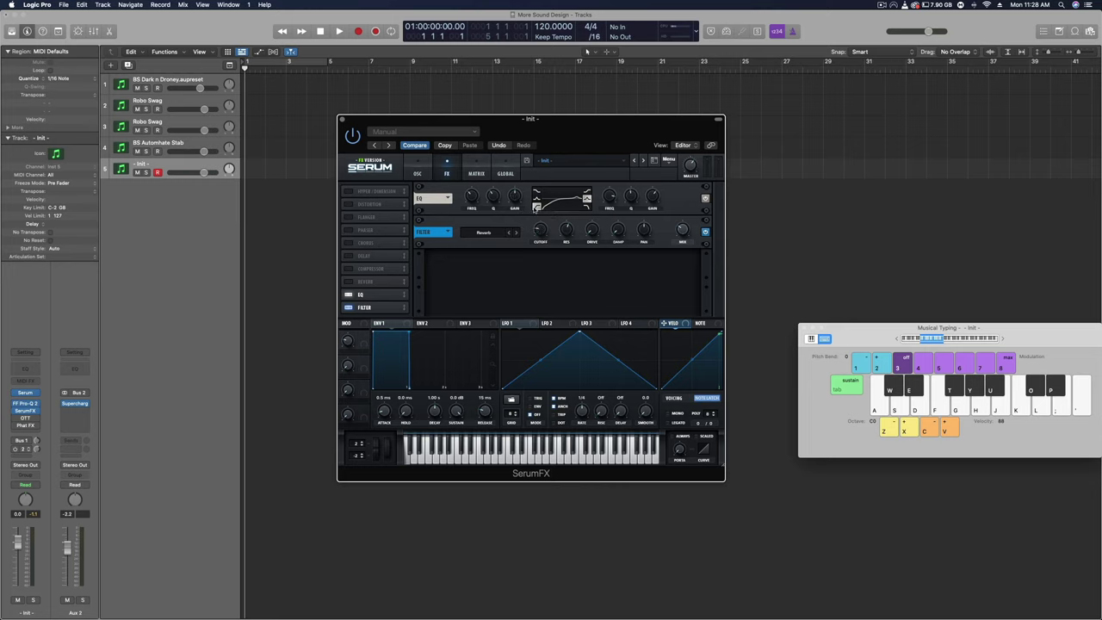
# Step: Review the SerumFX EQ's low-band frequency and Q and its high-band frequency and gain, and play notes
pyautogui.click(473, 199)
pyautogui.moveTo(491, 197)
pyautogui.mouseDown()
pyautogui.moveTo(500, 176)
pyautogui.moveTo(493, 204)
pyautogui.mouseUp()
pyautogui.moveTo(611, 201)
pyautogui.moveTo(653, 203)
pyautogui.press('d')
pyautogui.press('d')
pyautogui.press('d')
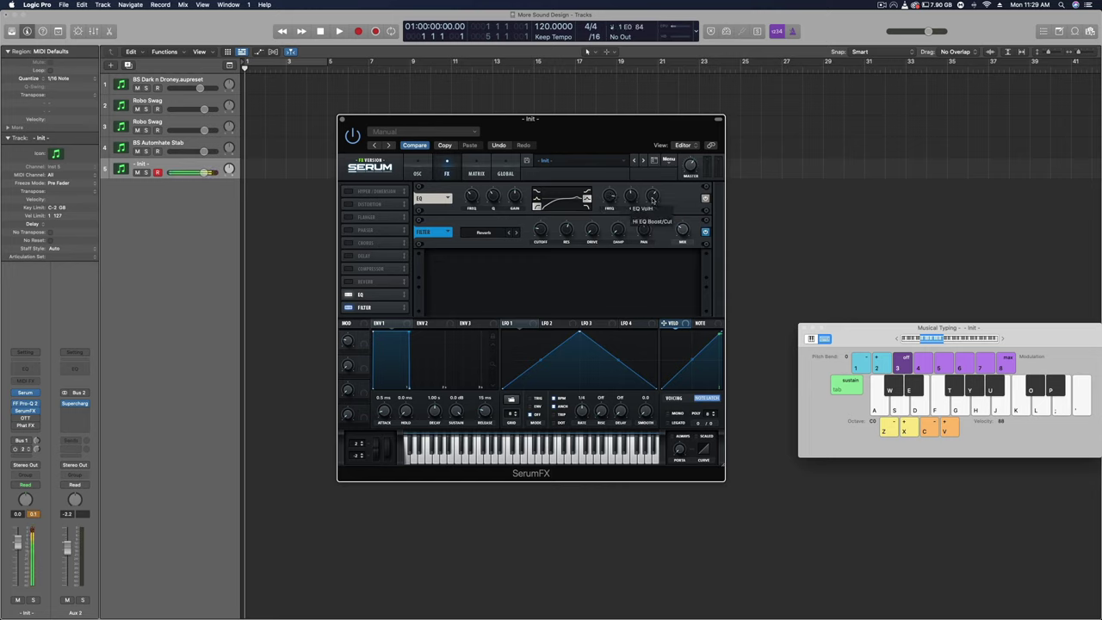
# Step: Compare the SerumFX EQ's high-band boost with a lowered gain while playing notes, and restore the boost
pyautogui.press('e')
pyautogui.press('e')
pyautogui.moveTo(653, 201); pyautogui.dragTo(652, 212)
pyautogui.press('e')
pyautogui.press('e')
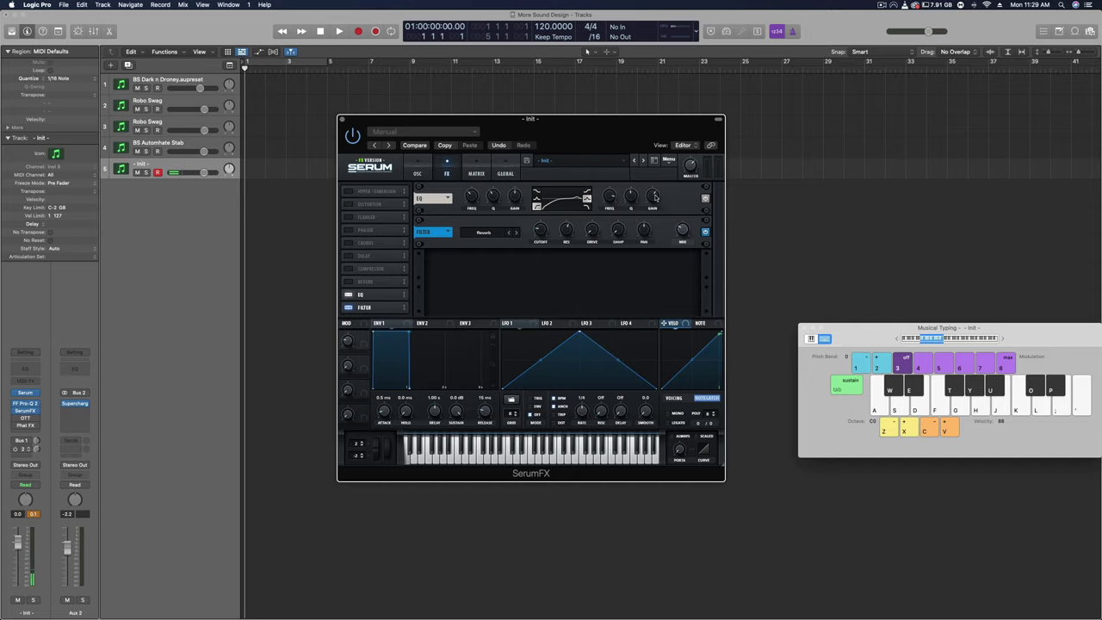
pyautogui.press('e')
pyautogui.press('e')
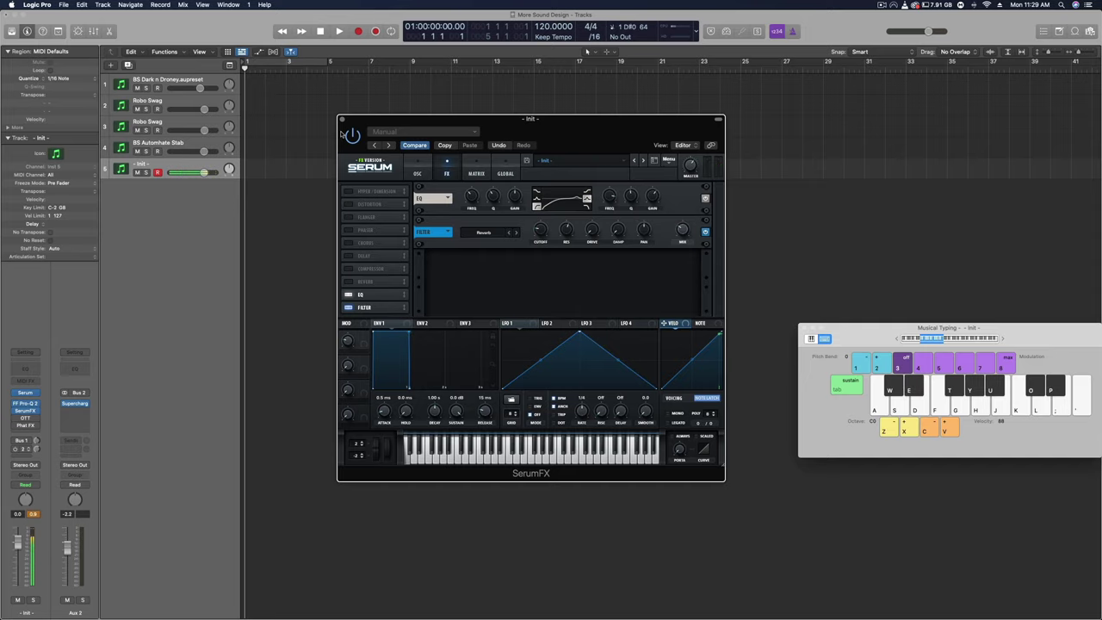
# Step: Replace the SerumFX window with OTT on the Init track, enable it, and lower its output gain to -1.1 dB
pyautogui.click(342, 120)
pyautogui.click(25, 418)
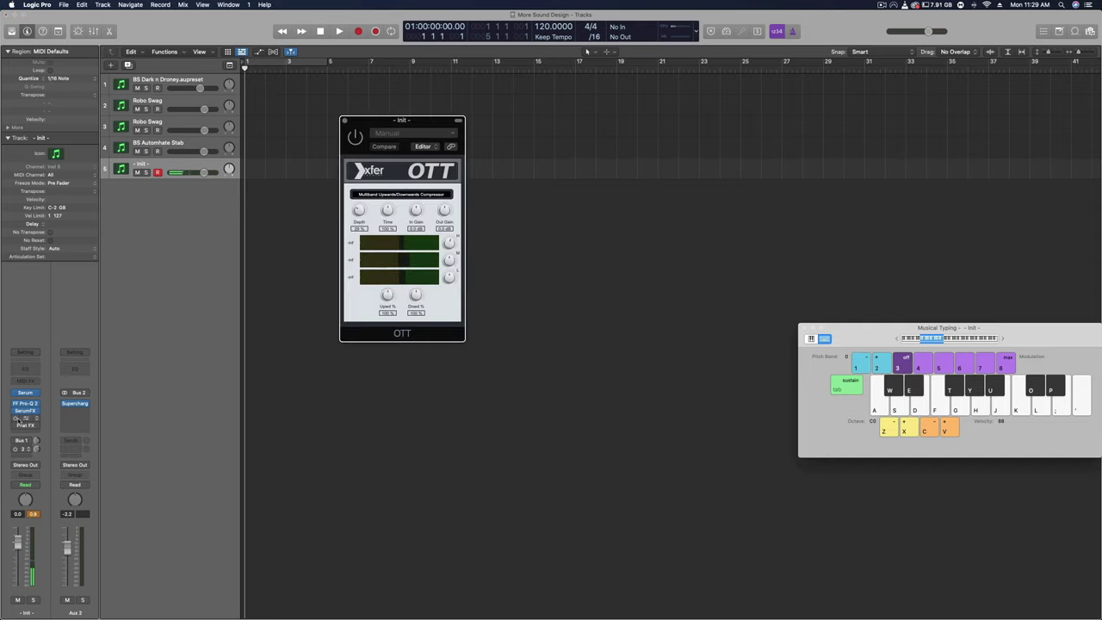
pyautogui.moveTo(433, 109); pyautogui.dragTo(467, 188)
pyautogui.click(415, 193)
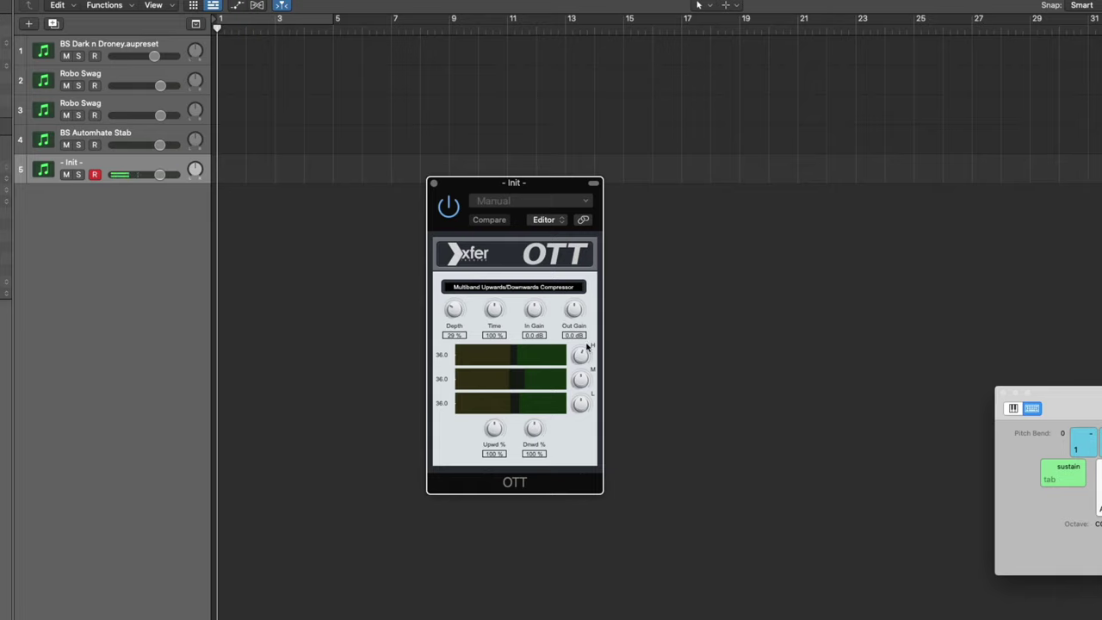
pyautogui.moveTo(575, 313); pyautogui.dragTo(573, 320)
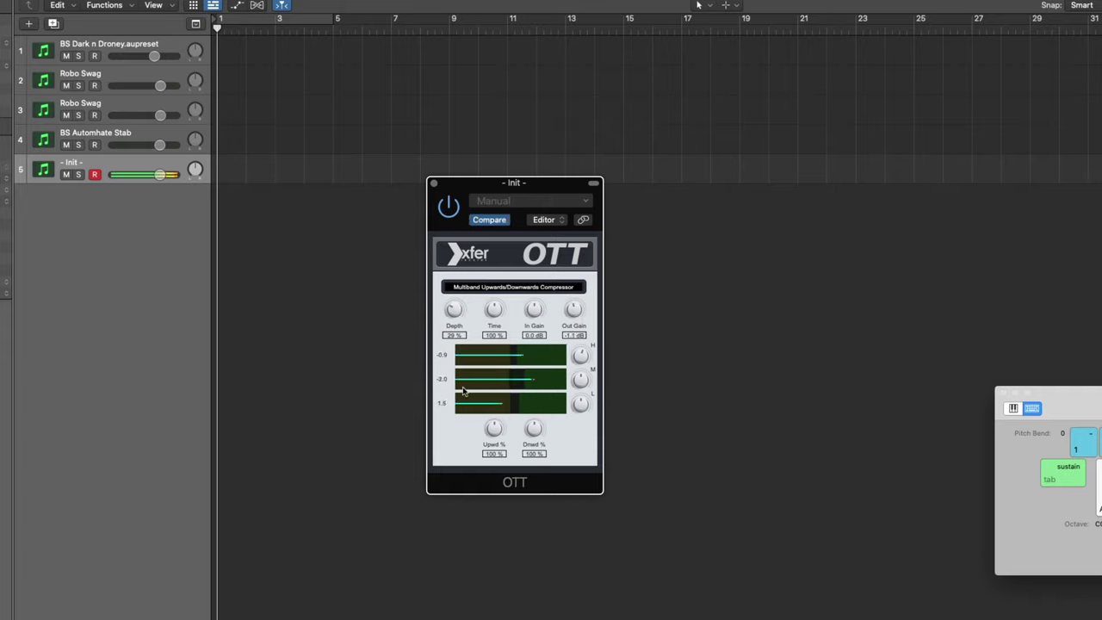
# Step: Open and enable Phat FX on the Init track and look through the distortion types of its Vari Drive stage
pyautogui.click(281, 608)
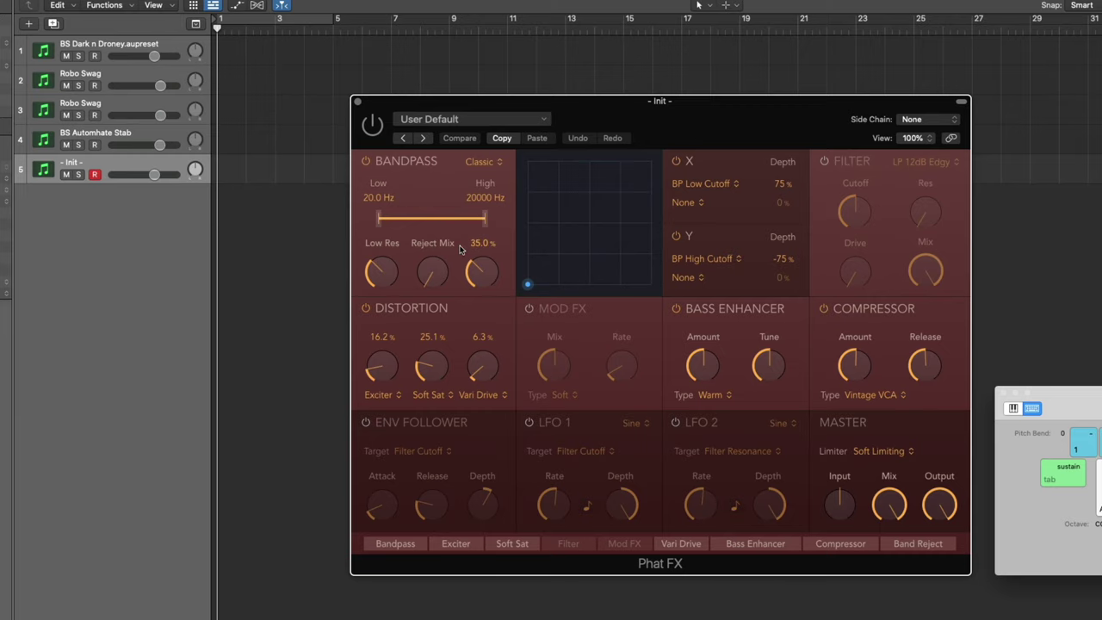
pyautogui.click(615, 112)
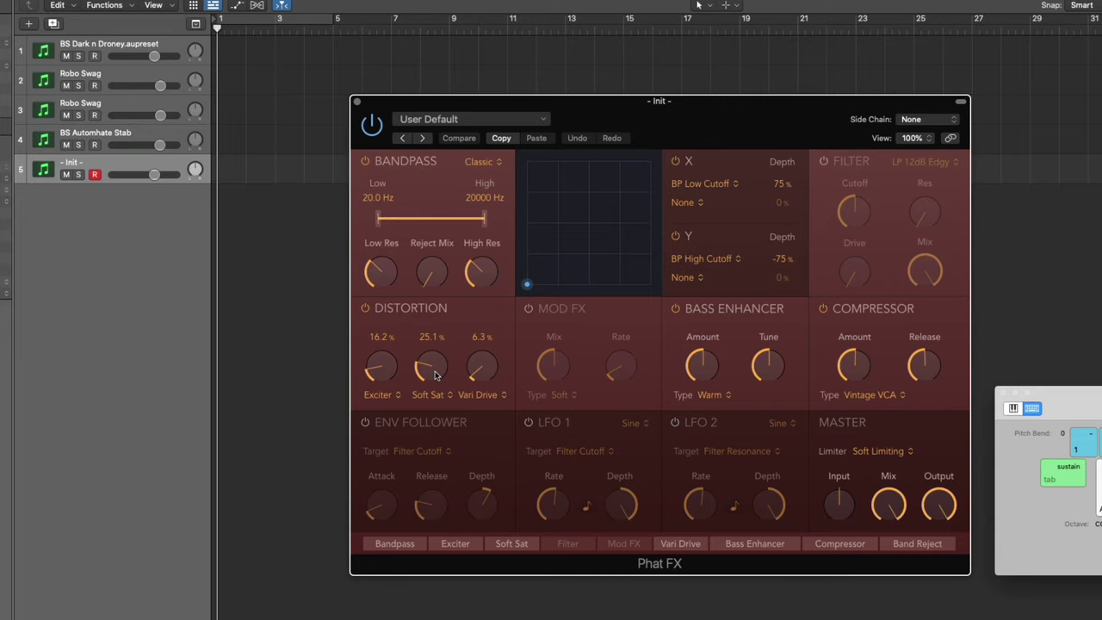
pyautogui.click(485, 394)
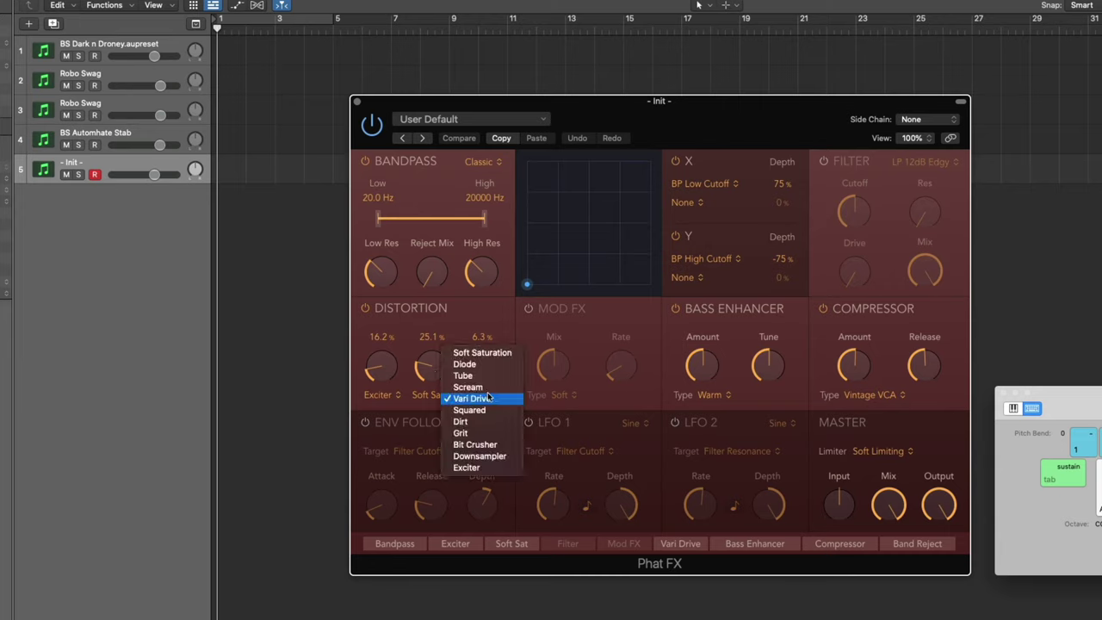
pyautogui.click(492, 324)
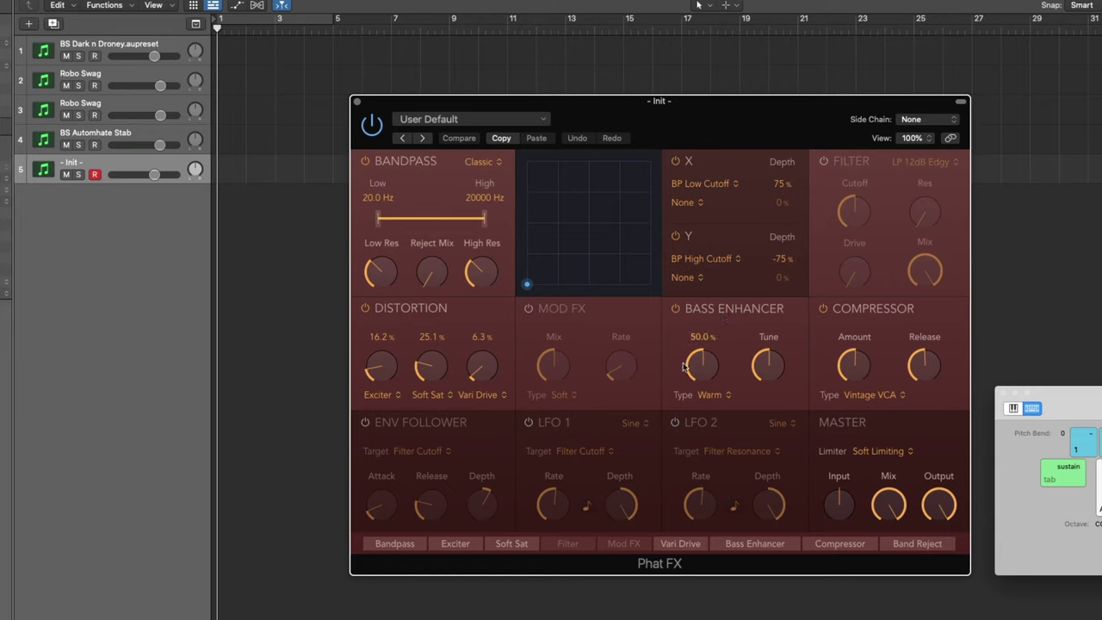
# Step: Switch the Phat FX compressor off and back on, and check the master output control
pyautogui.click(824, 309)
pyautogui.click(824, 309)
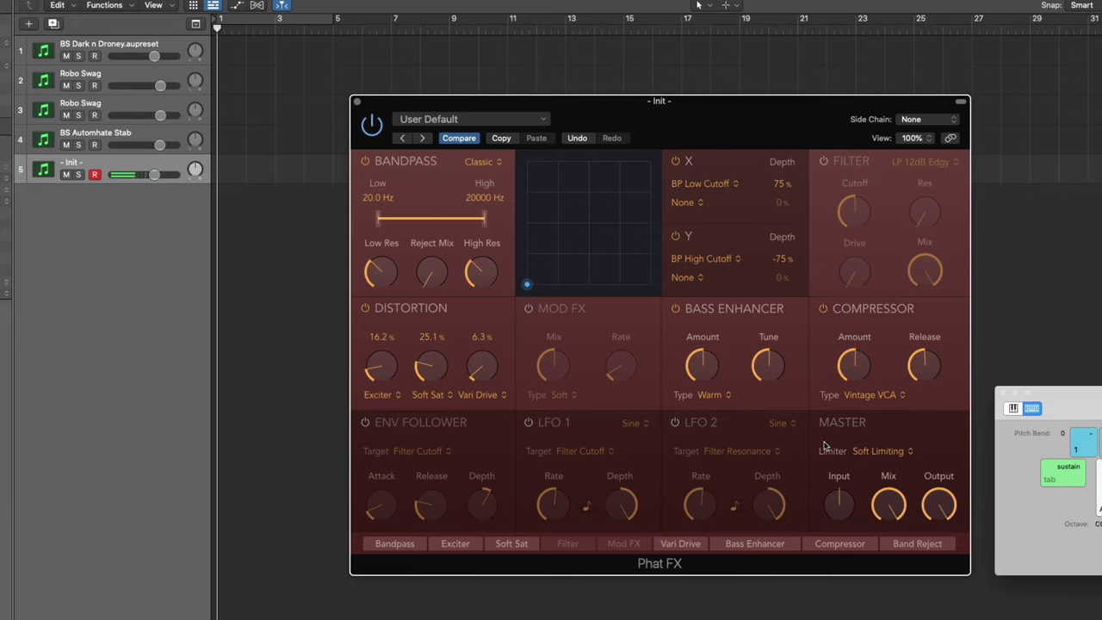
pyautogui.moveTo(939, 508)
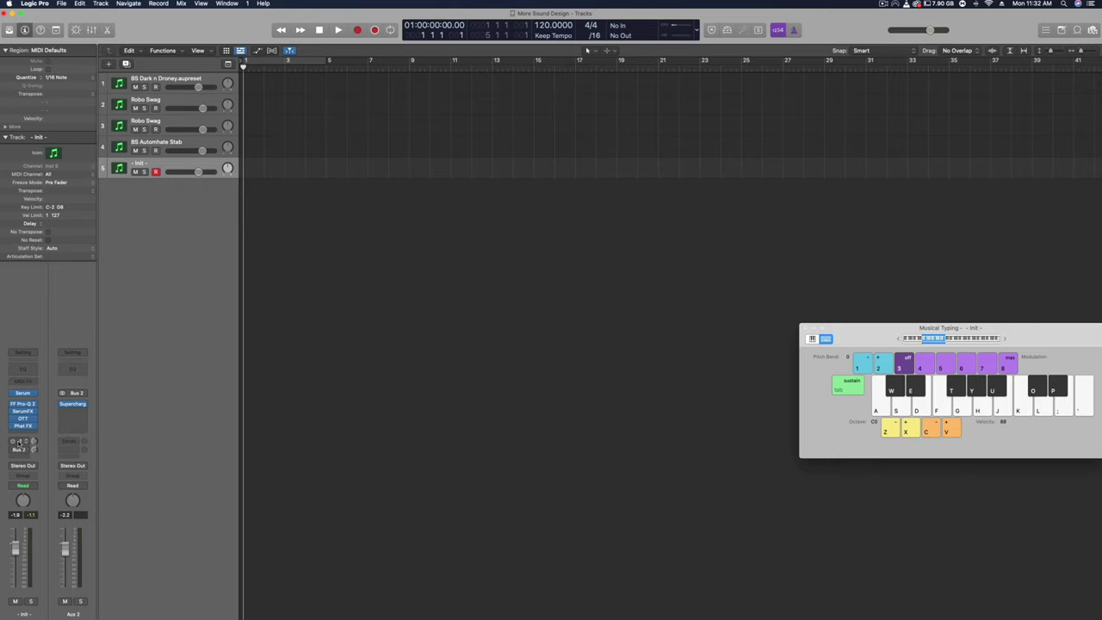
# Step: Activate the Init track's Bus 1 send and look at its bus routing options
pyautogui.click(22, 441)
pyautogui.click(42, 424)
pyautogui.moveTo(27, 442)
pyautogui.click(26, 442)
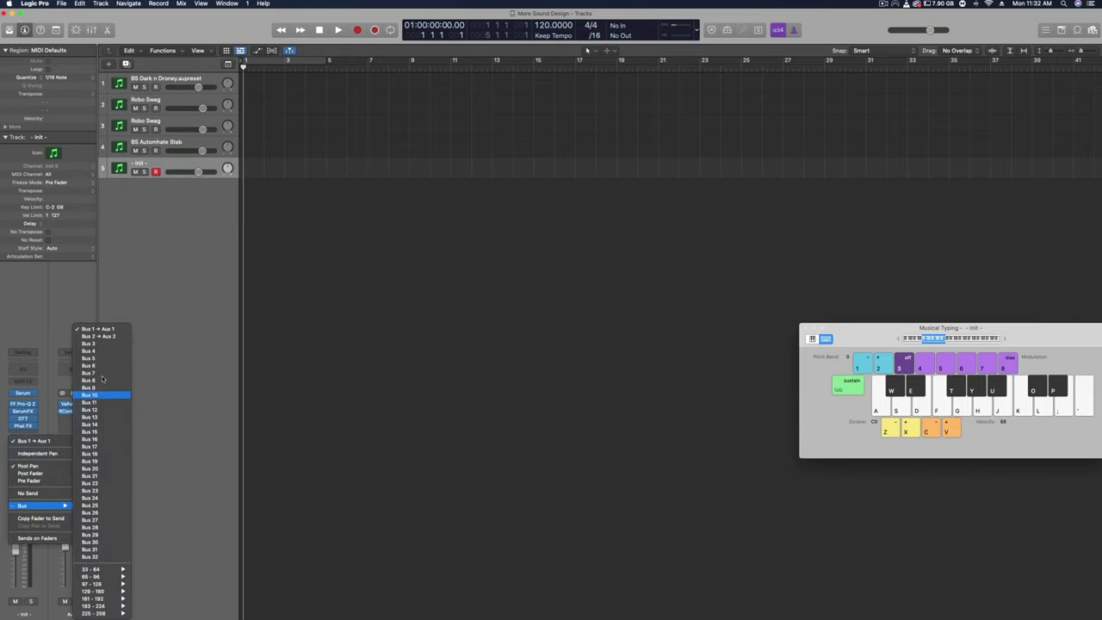
pyautogui.click(173, 369)
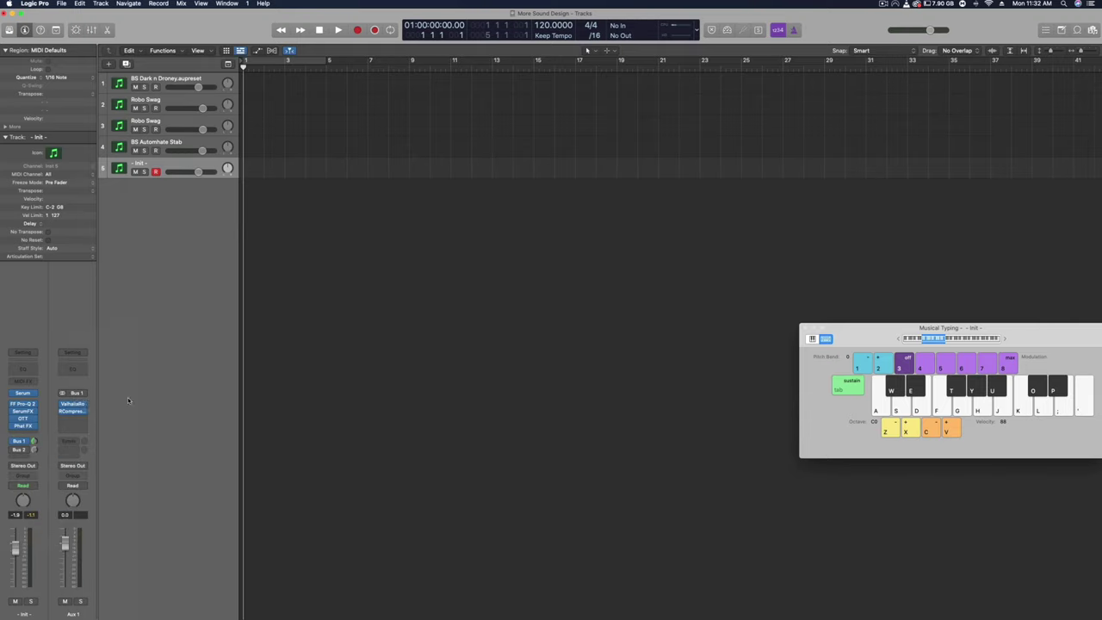
# Step: Open ValhallaRoom on Aux 1 and play notes to audition the Large Room reverb on the Init patch
pyautogui.click(70, 404)
pyautogui.moveTo(540, 134); pyautogui.dragTo(532, 159)
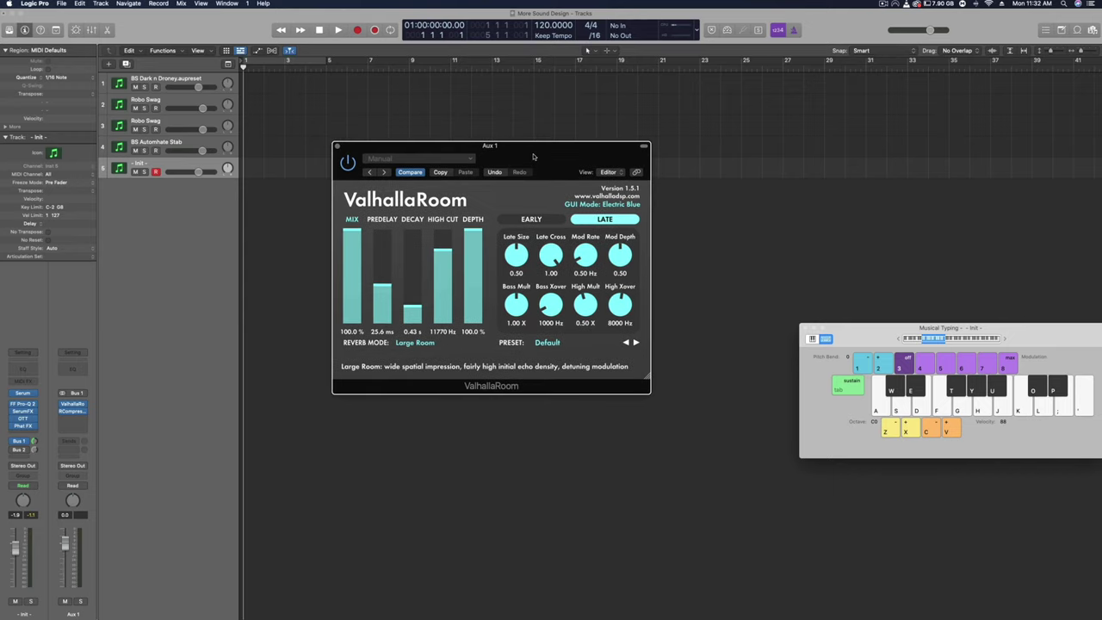
pyautogui.moveTo(532, 156); pyautogui.dragTo(547, 155)
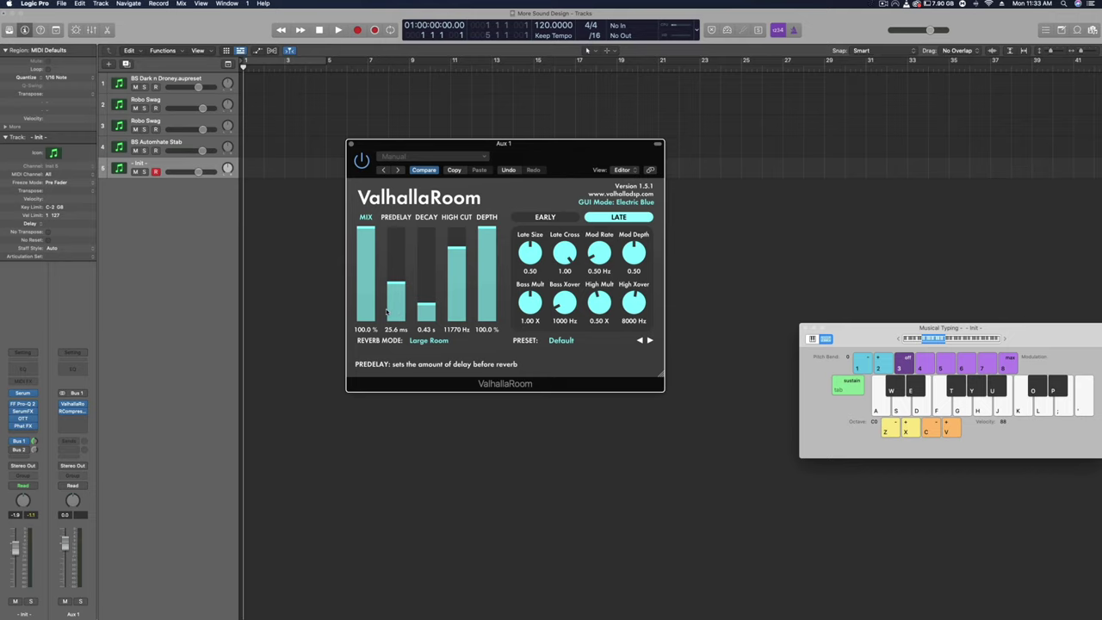
pyautogui.press('e')
pyautogui.press('e')
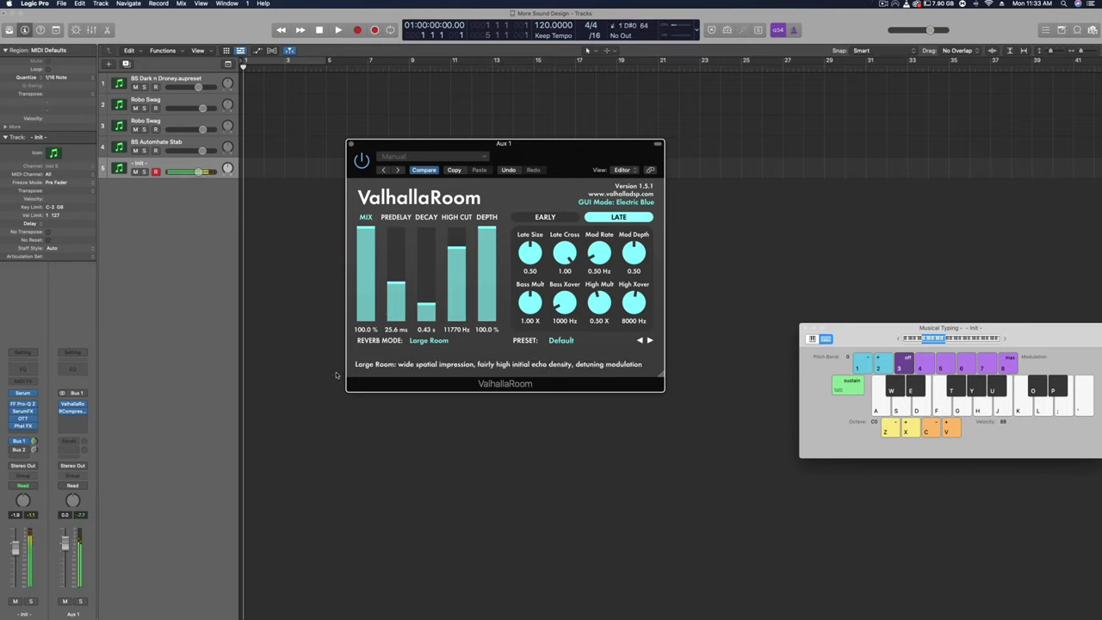
pyautogui.press('e')
pyautogui.press('e')
pyautogui.press('e')
pyautogui.press('e')
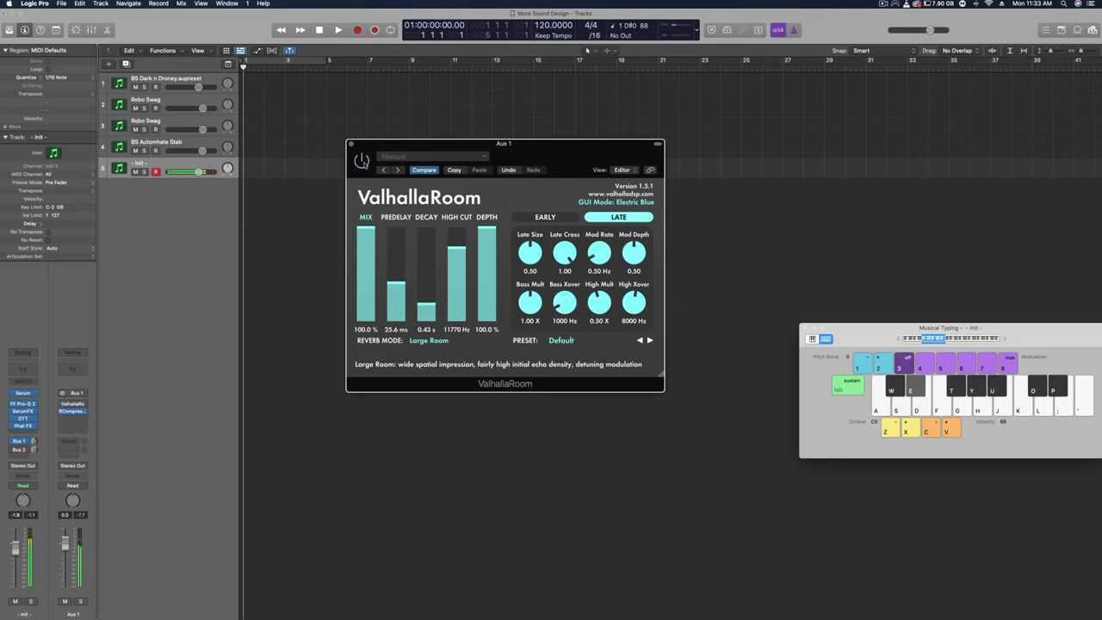
# Step: Play a repeated note on the Init patch to hear ValhallaRoom's short decay on Aux 1
pyautogui.press('e')
pyautogui.press('e')
pyautogui.press('e')
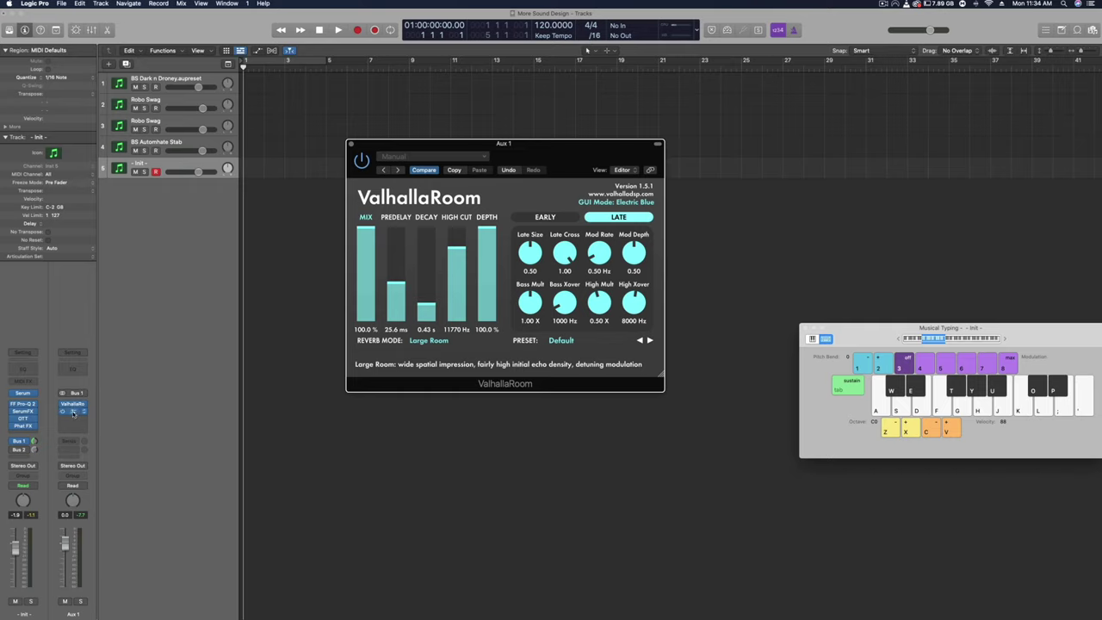
# Step: Open RCompressor on Aux 1, play notes to audition its side-chain compression from Inst 5, and close both Aux 1 plug-in windows
pyautogui.click(72, 410)
pyautogui.moveTo(354, 222); pyautogui.dragTo(356, 218)
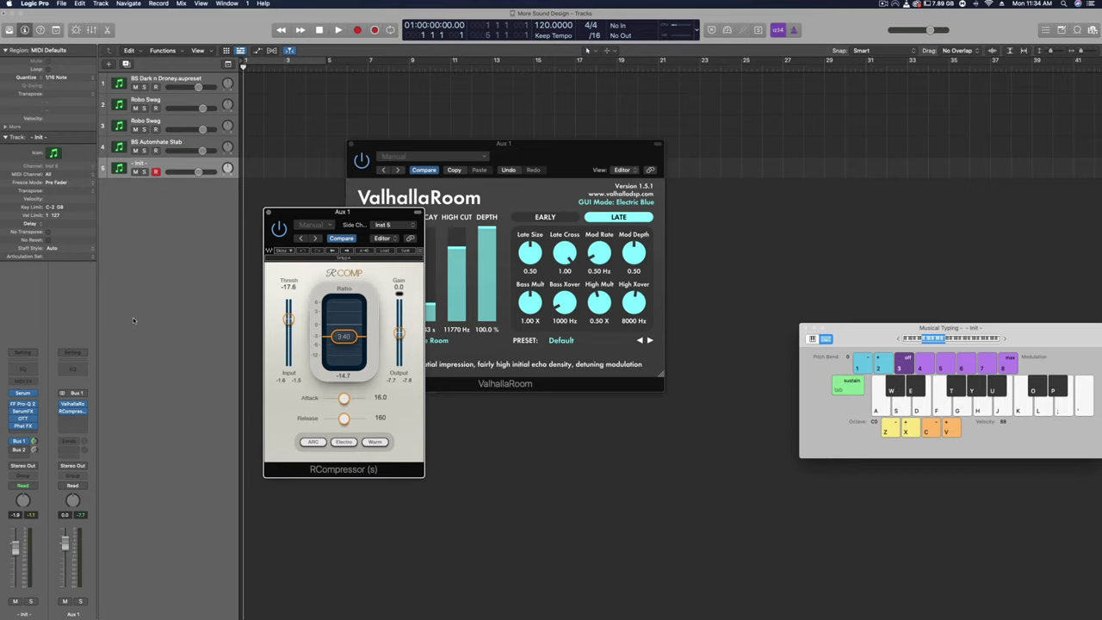
pyautogui.press('e')
pyautogui.press('e')
pyautogui.press('e')
pyautogui.press('e')
pyautogui.press('e')
pyautogui.press('e')
pyautogui.press('e')
pyautogui.press('e')
pyautogui.press('e')
pyautogui.click(267, 214)
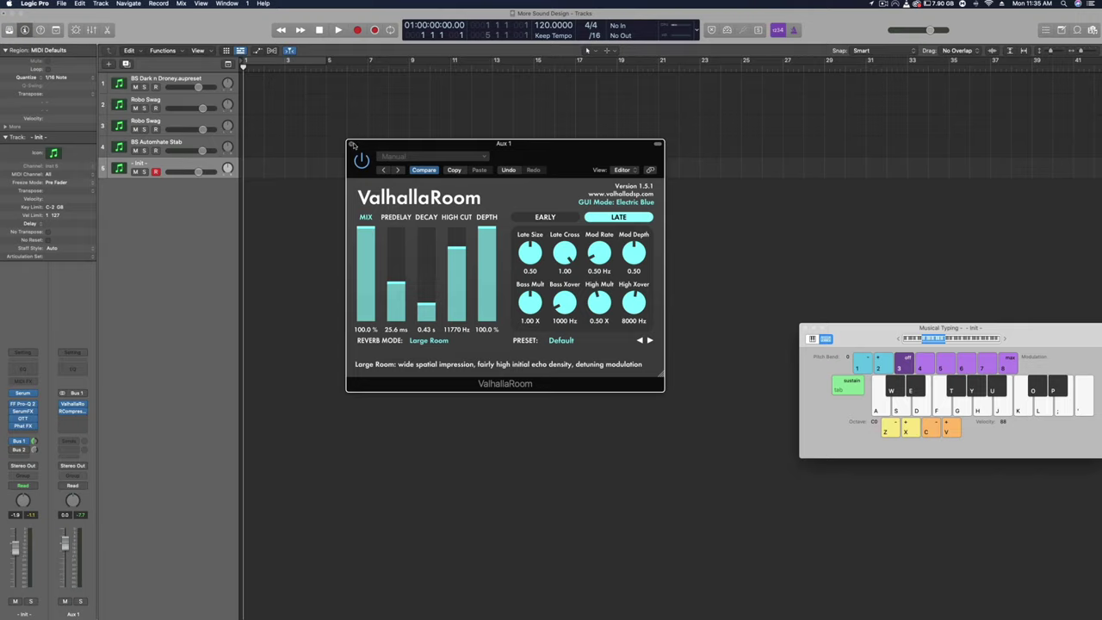
pyautogui.click(352, 145)
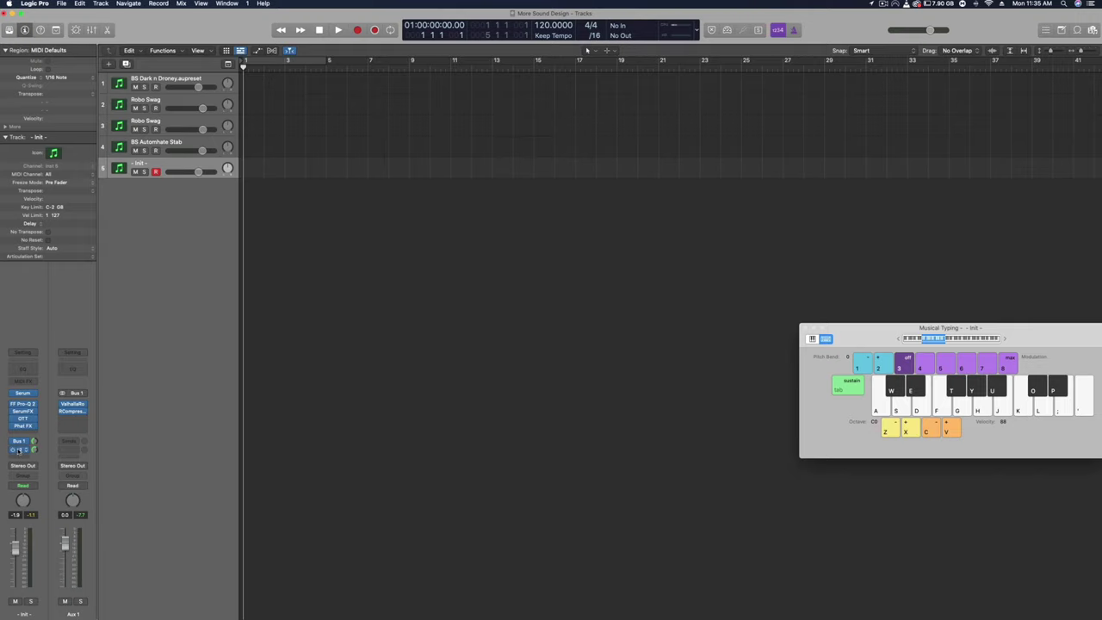
# Step: Show the Init track's Bus 2 send on Aux 2 and open Supercharger to examine its Parallel Slam settings
pyautogui.click(21, 450)
pyautogui.click(33, 449)
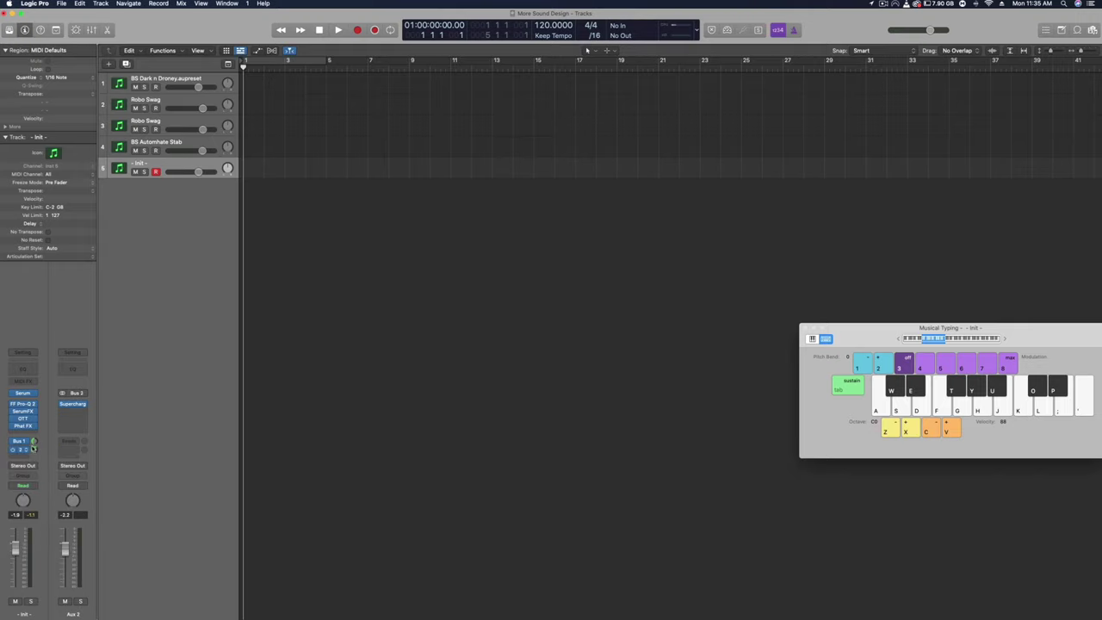
pyautogui.click(74, 404)
pyautogui.moveTo(510, 133); pyautogui.dragTo(535, 211)
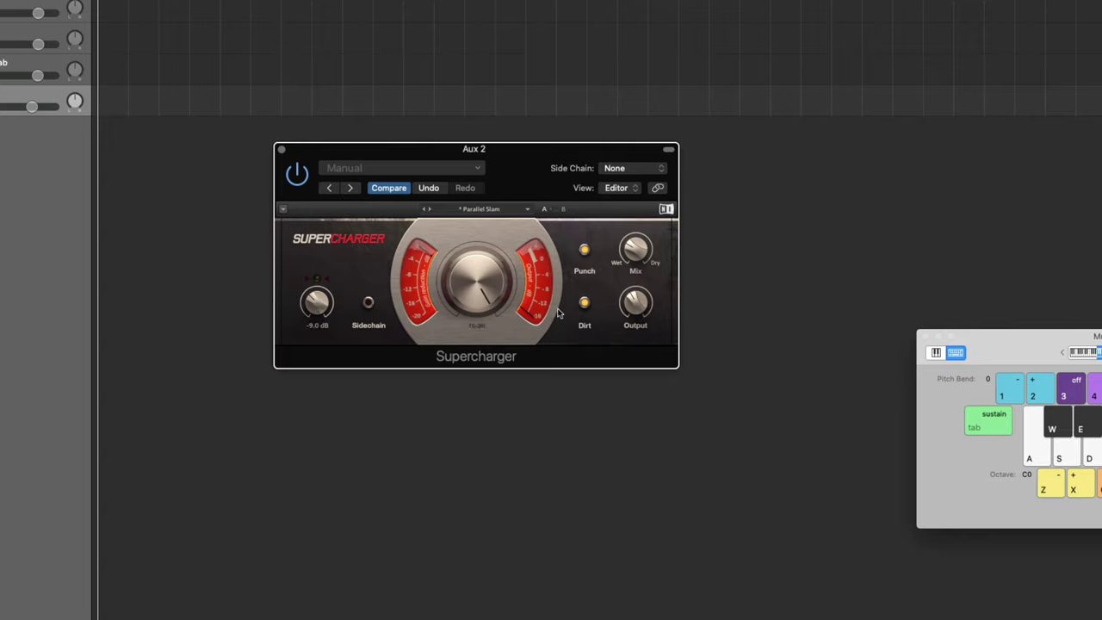
pyautogui.click(301, 177)
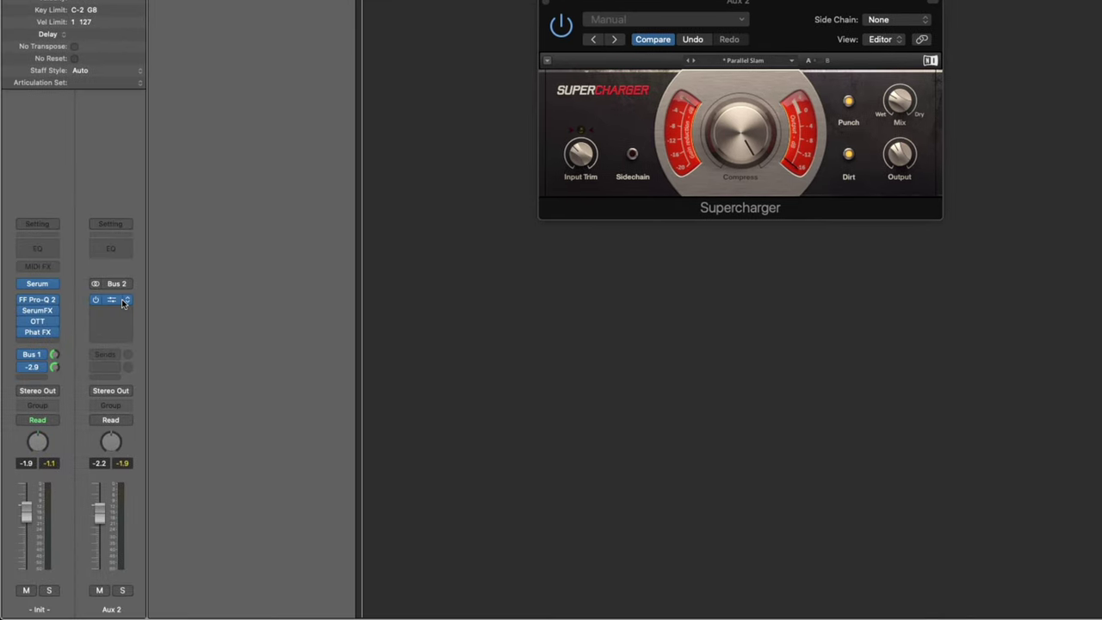
# Step: Audition the Init patch through the Bus 2 send and set Supercharger's Input Trim to -7.2 dB
pyautogui.click(55, 368)
pyautogui.press('space')
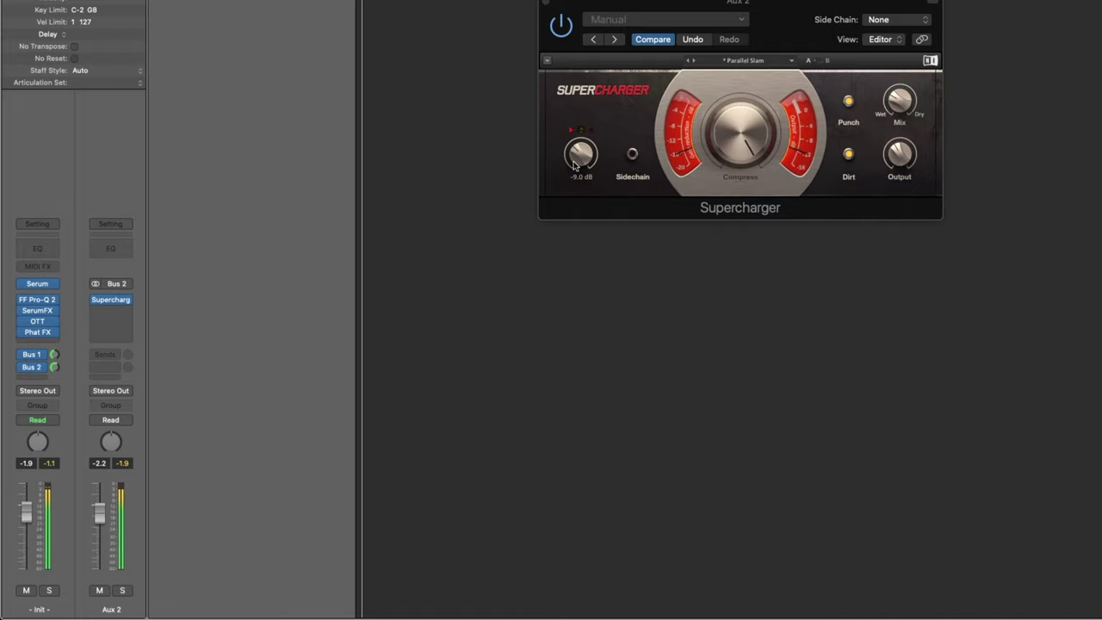
pyautogui.press('space')
pyautogui.moveTo(581, 153); pyautogui.dragTo(580, 146)
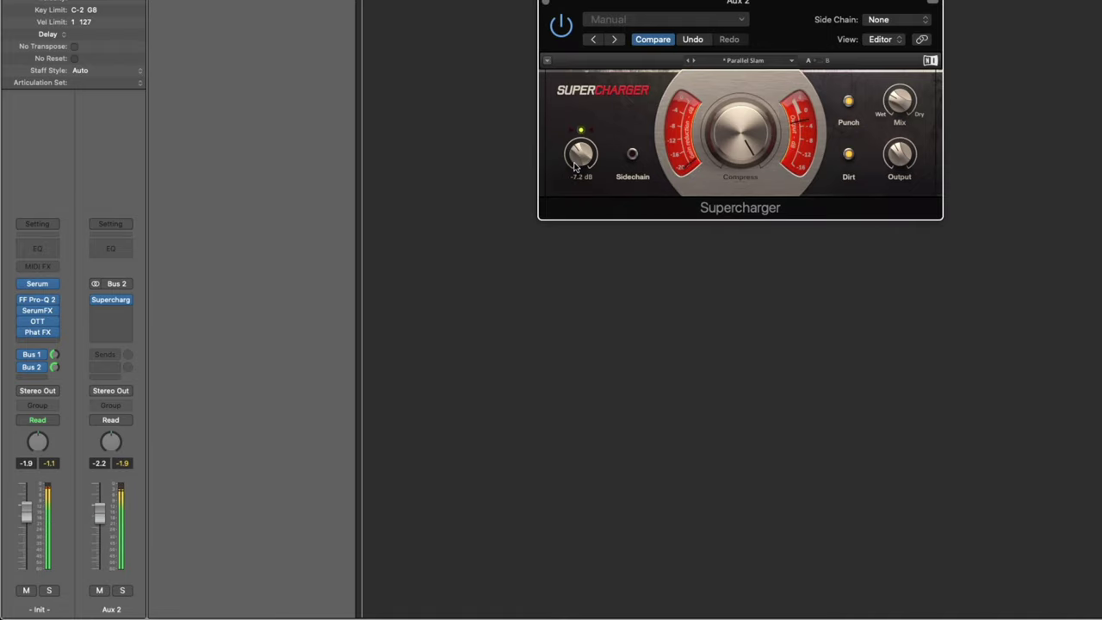